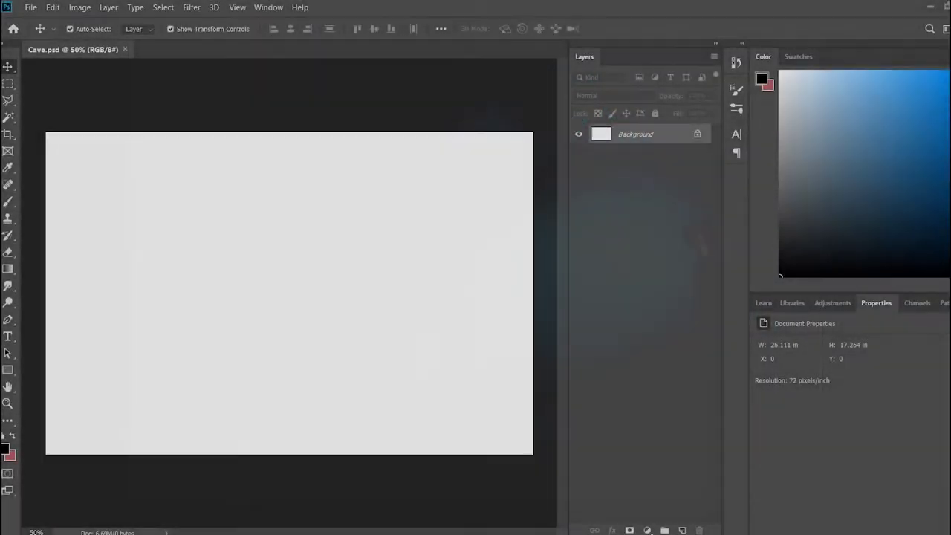
# Resize the Cave document to a 1880 × 1880 px square in Image Size
pyautogui.hotkey('ctrl', '-')
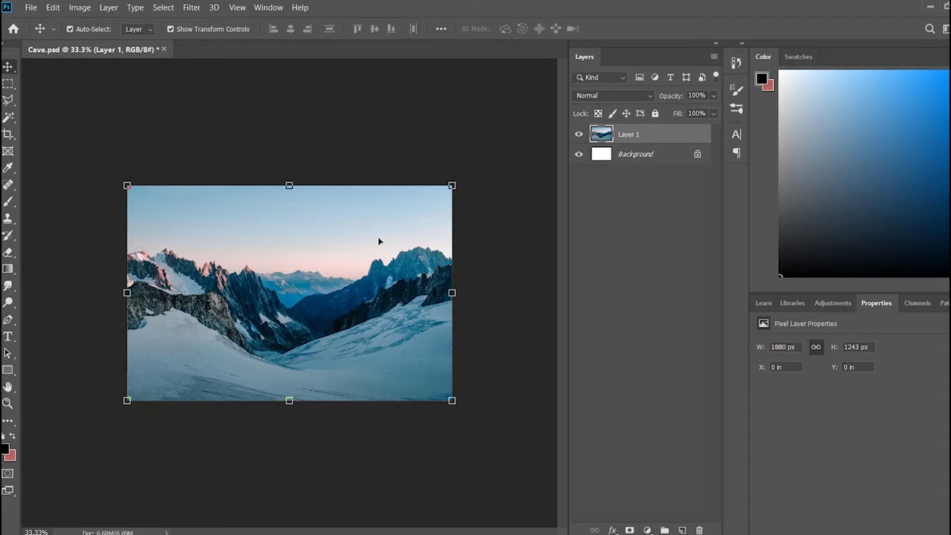
pyautogui.press('h')
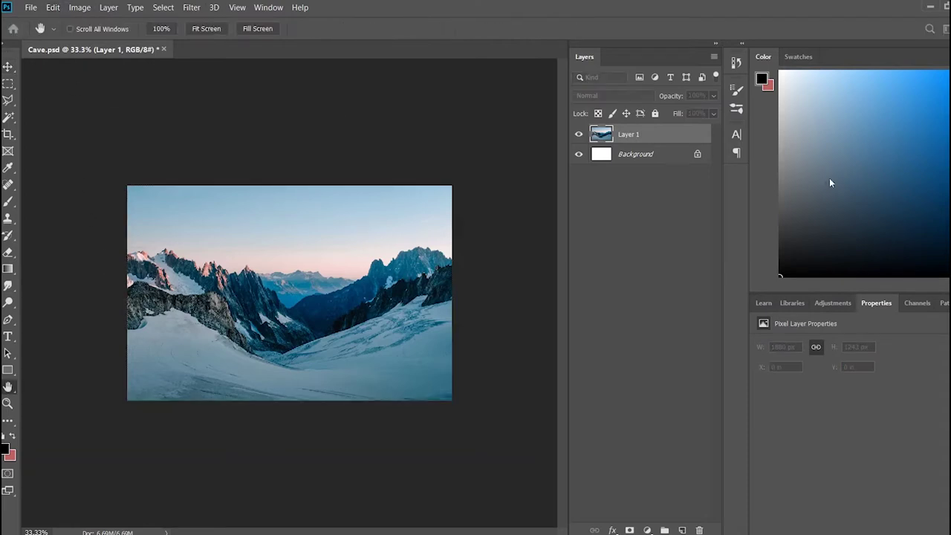
pyautogui.hotkey('ctrl', 'alt', 'i')
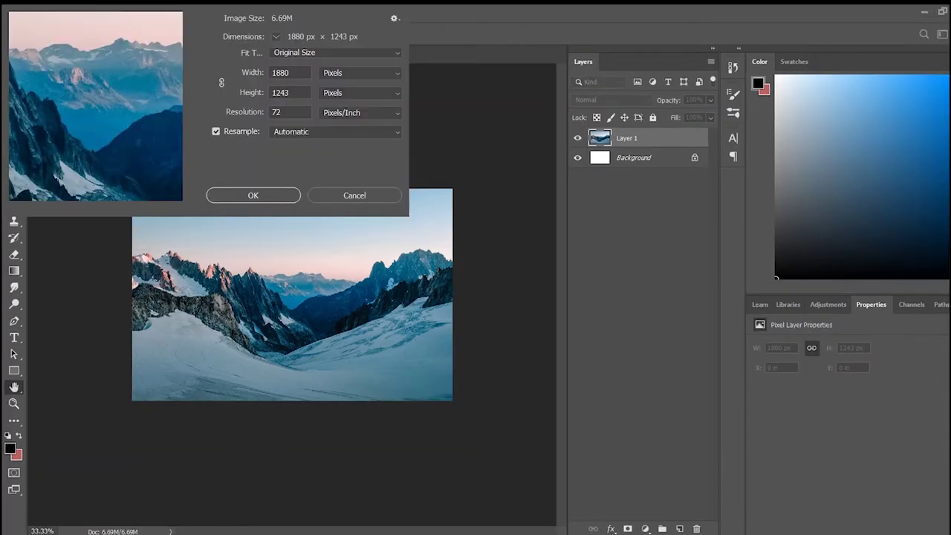
pyautogui.write('1880')
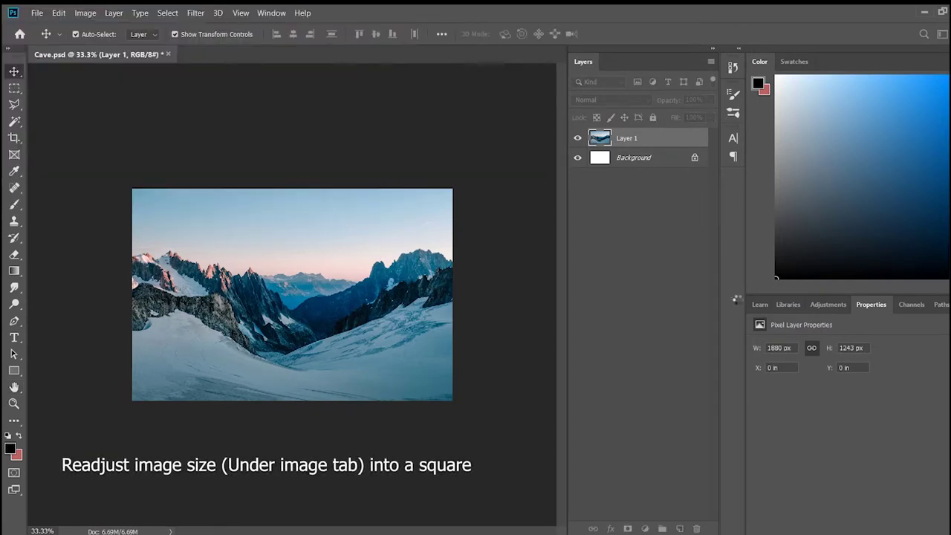
pyautogui.click(502, 406)
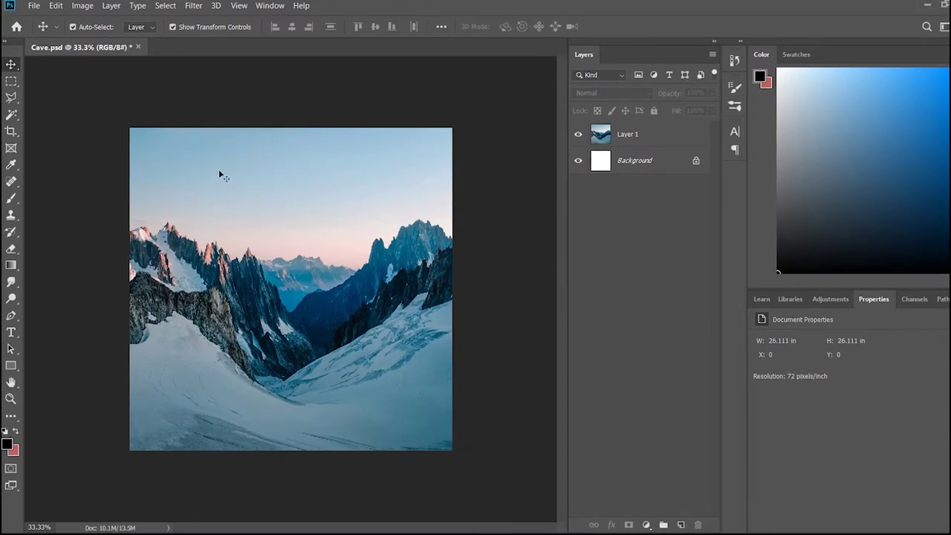
# Mask the swirled mountain layer, brushing its top-left corner and outer edges away to white
pyautogui.click(219, 171)
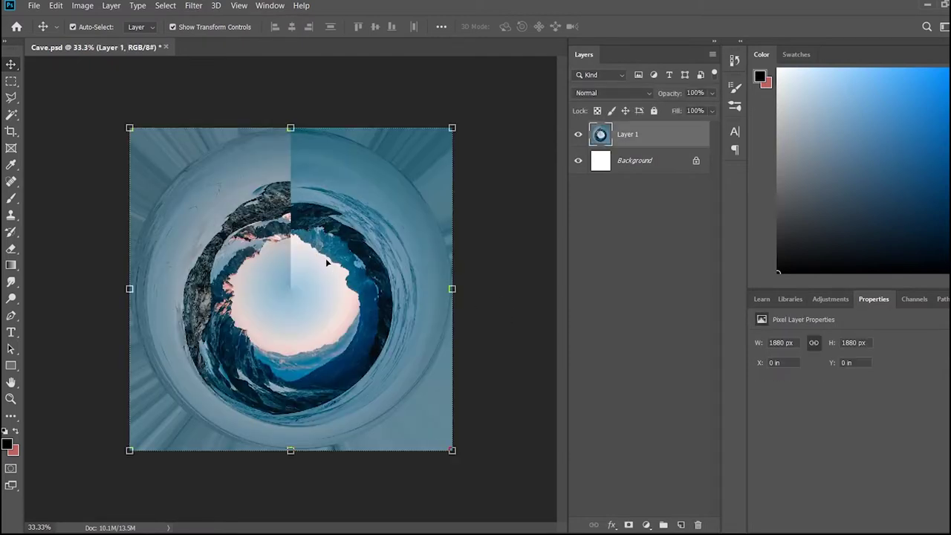
pyautogui.click(629, 524)
pyautogui.press('b')
pyautogui.moveTo(130, 171)
pyautogui.mouseDown()
pyautogui.moveTo(136, 127)
pyautogui.moveTo(284, 107)
pyautogui.moveTo(361, 114)
pyautogui.moveTo(486, 288)
pyautogui.mouseUp()
pyautogui.moveTo(170, 508)
pyautogui.mouseDown()
pyautogui.moveTo(90, 346)
pyautogui.moveTo(127, 421)
pyautogui.moveTo(144, 394)
pyautogui.moveTo(414, 418)
pyautogui.moveTo(455, 217)
pyautogui.moveTo(439, 473)
pyautogui.mouseUp()
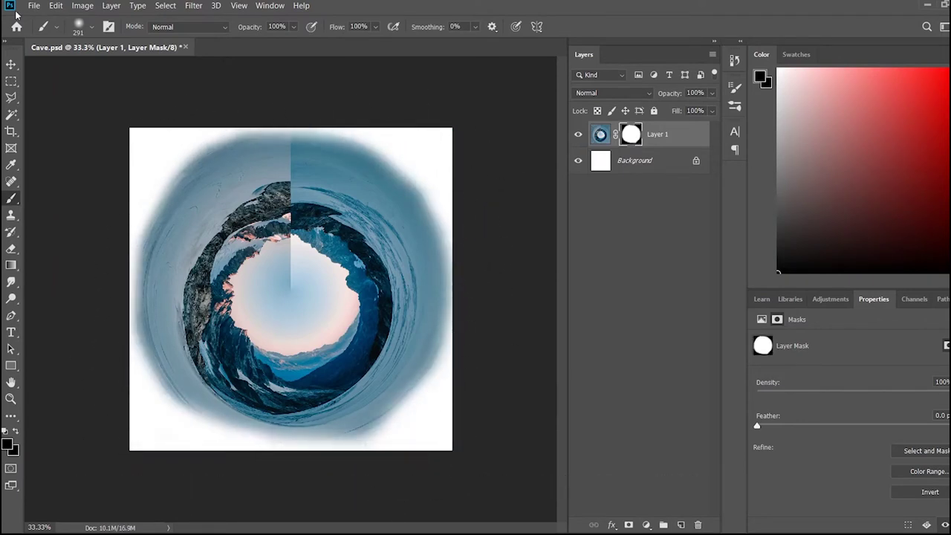
pyautogui.click(9, 66)
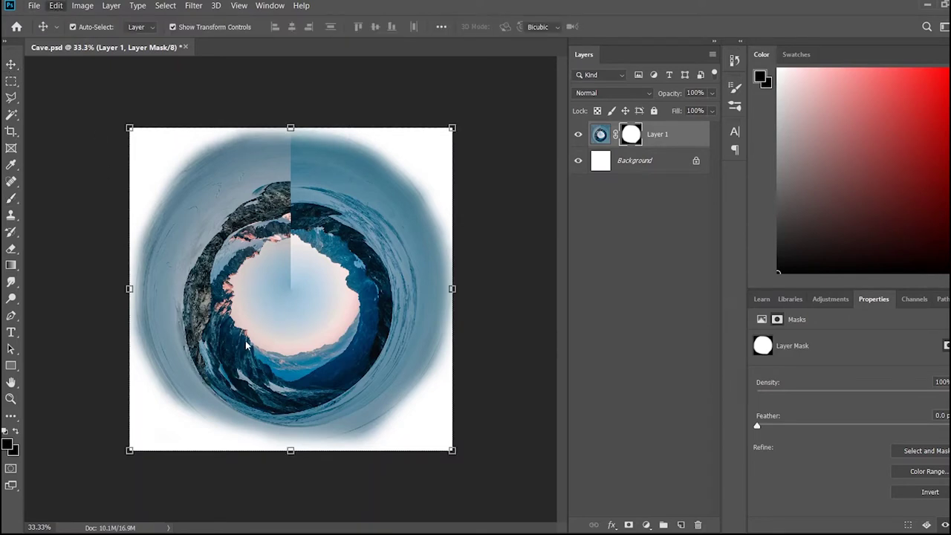
# Try skewing and rotating the swirl with Free Transform, then cancel and undo both
pyautogui.hotkey('ctrl', 't')
pyautogui.moveTo(290, 128)
pyautogui.mouseDown()
pyautogui.moveTo(379, 156)
pyautogui.moveTo(210, 143)
pyautogui.mouseUp()
pyautogui.press('Escape')
pyautogui.moveTo(57, 147); pyautogui.dragTo(342, 249)
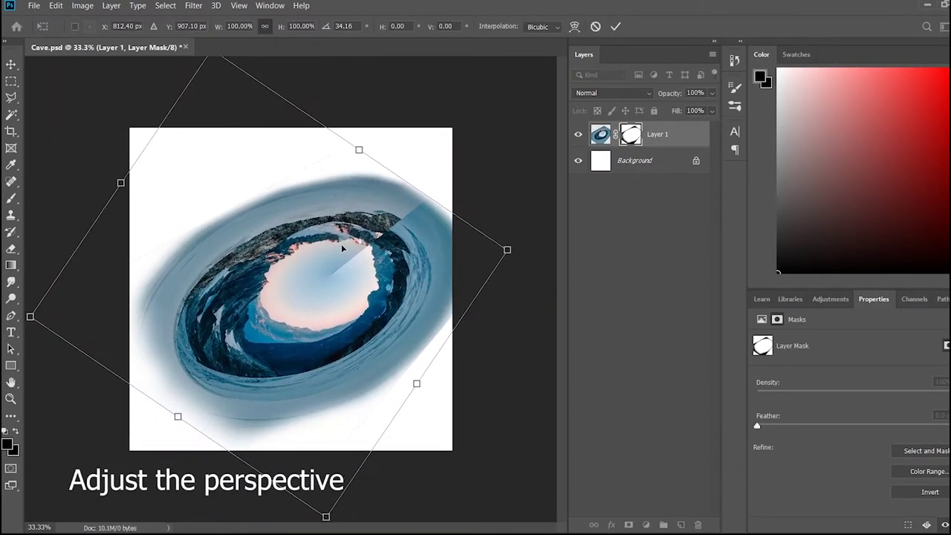
pyautogui.hotkey('ctrl', 'z')
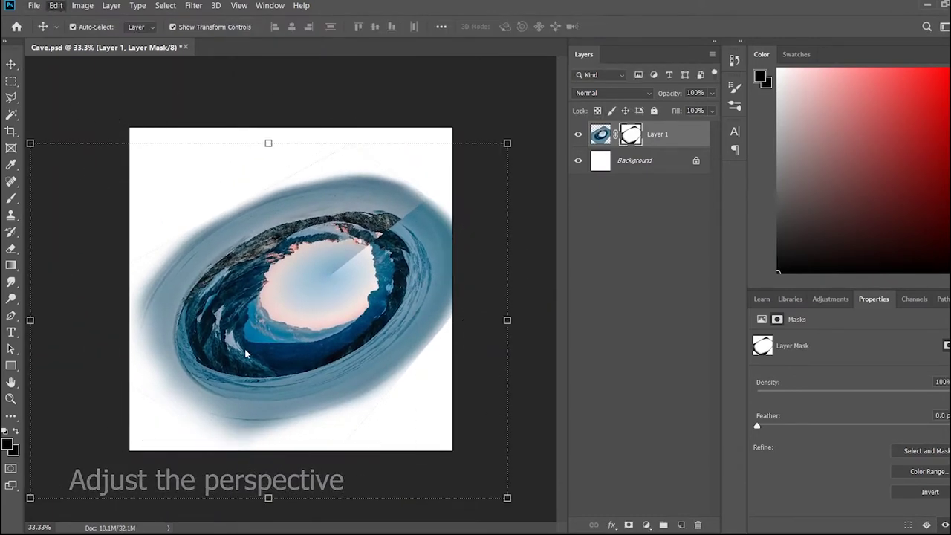
# Pull the swirl's top-right corner down for perspective, recentre it, and commit the transform
pyautogui.moveTo(507, 142); pyautogui.dragTo(508, 168)
pyautogui.moveTo(354, 265); pyautogui.dragTo(338, 288)
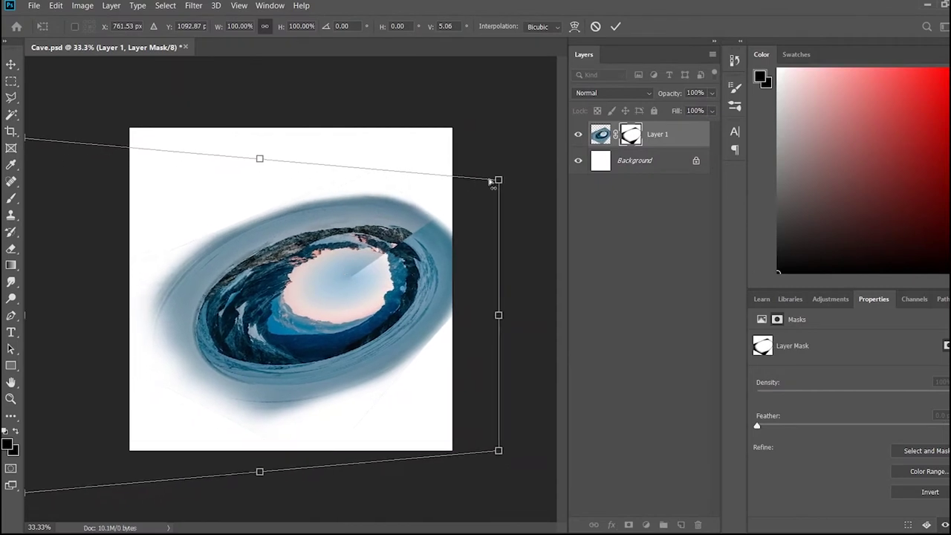
pyautogui.click(494, 452)
pyautogui.click(509, 455)
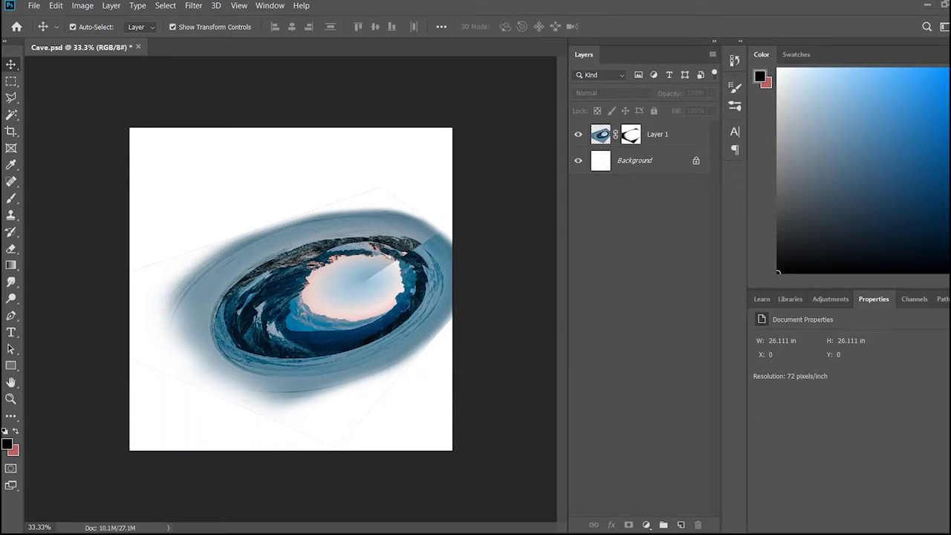
pyautogui.hotkey('ctrl', 'v')
# Move the pier photo left over the swirl and mask away its top and right edges
pyautogui.moveTo(284, 291); pyautogui.dragTo(240, 279)
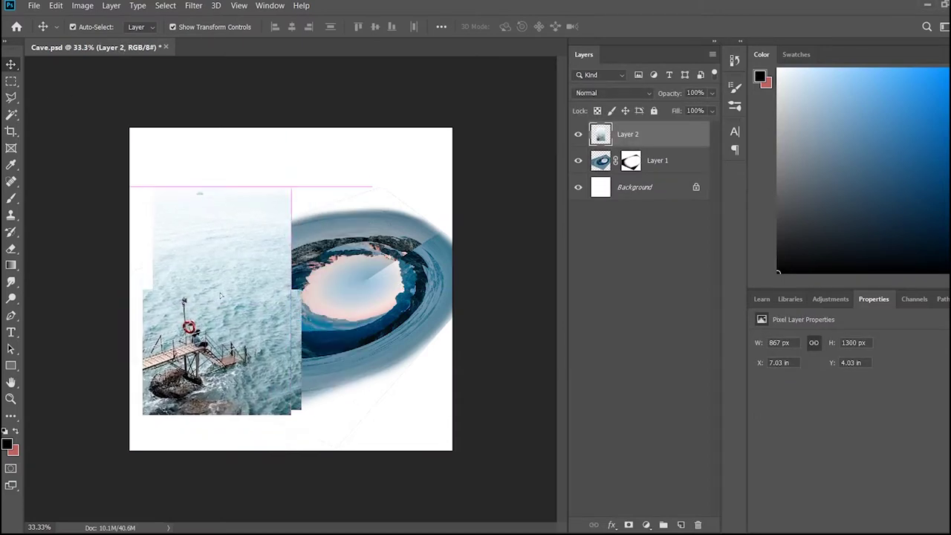
pyautogui.hotkey('ctrl', '+')
pyautogui.click(628, 524)
pyautogui.press('b')
pyautogui.moveTo(178, 104)
pyautogui.mouseDown()
pyautogui.moveTo(350, 149)
pyautogui.moveTo(222, 282)
pyautogui.moveTo(360, 370)
pyautogui.mouseUp()
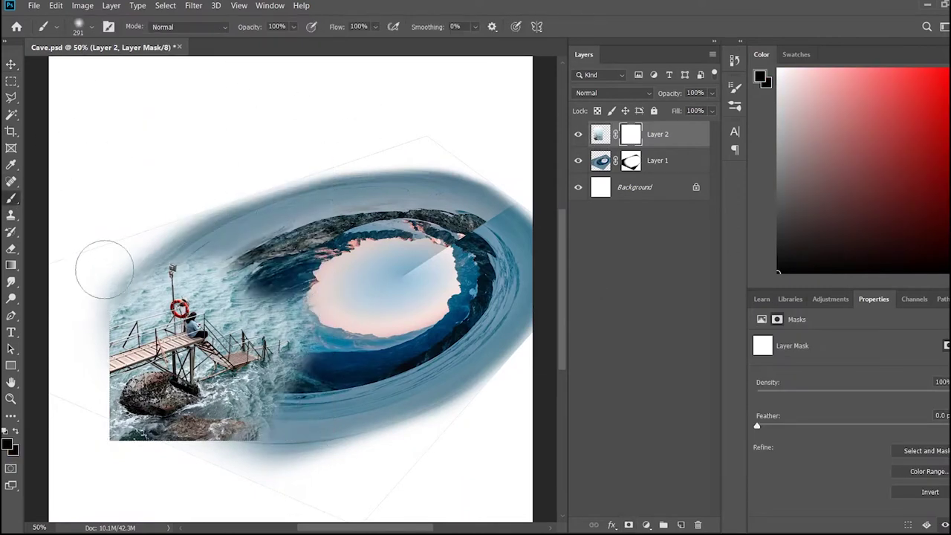
# Paint the swirl layer's mask to hide haze along the oval's upper-left edge
pyautogui.press('v')
pyautogui.click(643, 167)
pyautogui.click(630, 161)
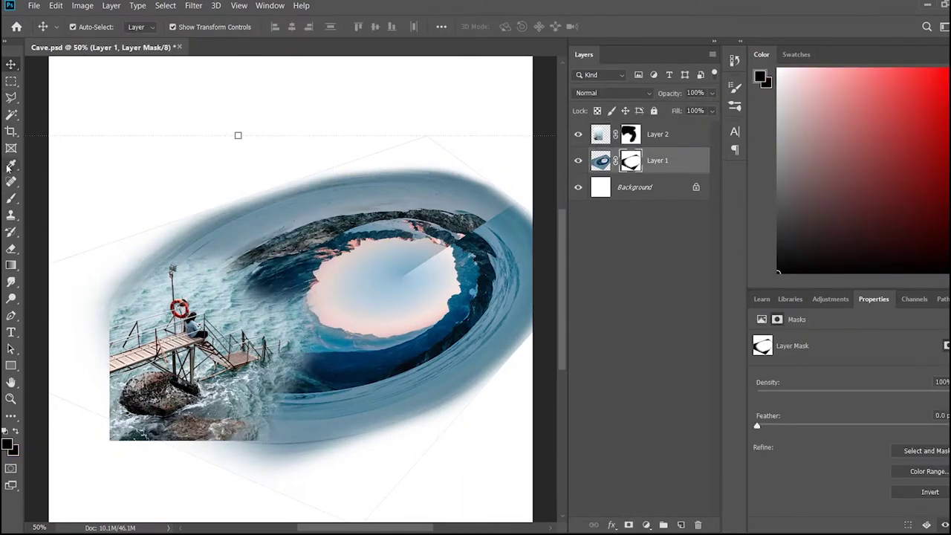
pyautogui.press('b')
pyautogui.hotkey('ctrl', '-')
pyautogui.moveTo(208, 238)
pyautogui.mouseDown()
pyautogui.moveTo(233, 213)
pyautogui.moveTo(372, 207)
pyautogui.mouseUp()
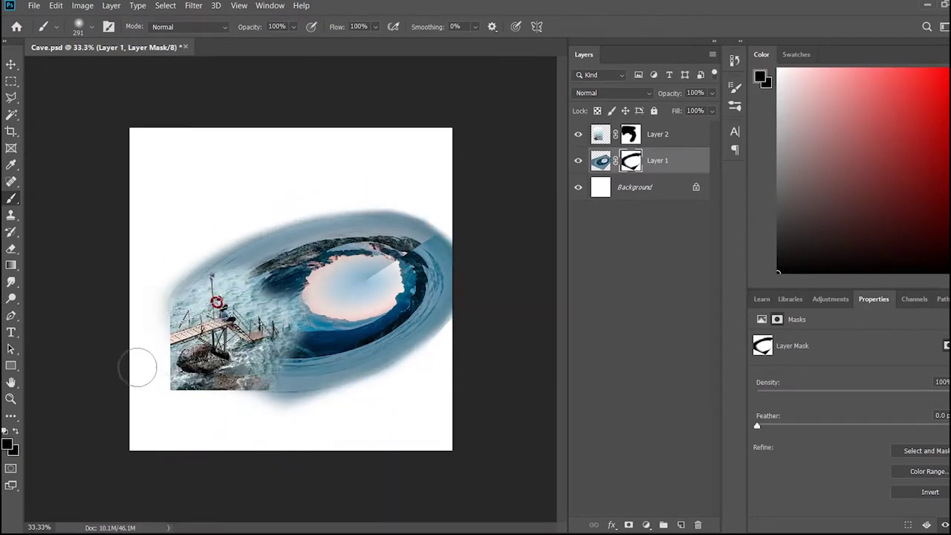
# Save Cave.psd, accepting the compatibility prompt
pyautogui.press('v')
pyautogui.click(484, 484)
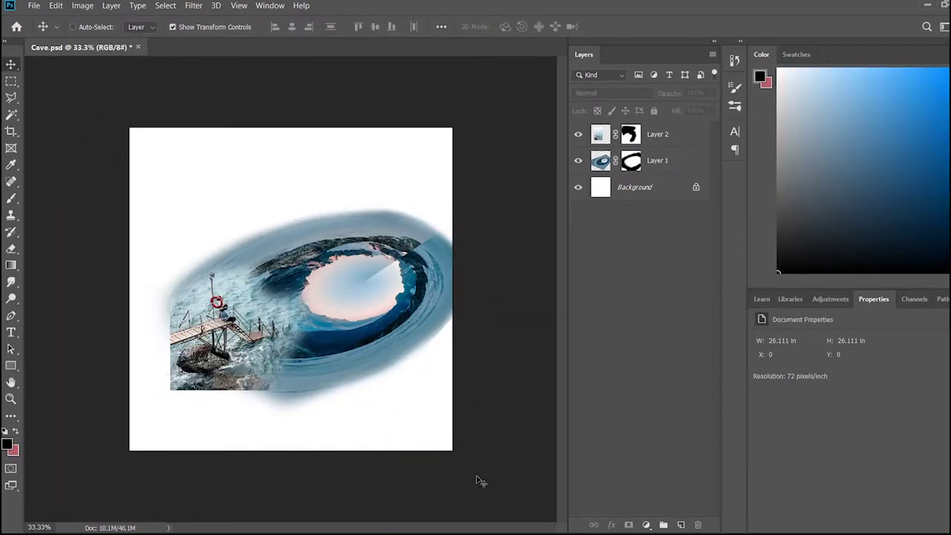
pyautogui.hotkey('ctrl', 's')
pyautogui.click(317, 12)
pyautogui.hotkey('ctrl', 'v')
# Move the rock photo to the top-left and mask its lower part to reveal the pier
pyautogui.moveTo(378, 387); pyautogui.dragTo(302, 337)
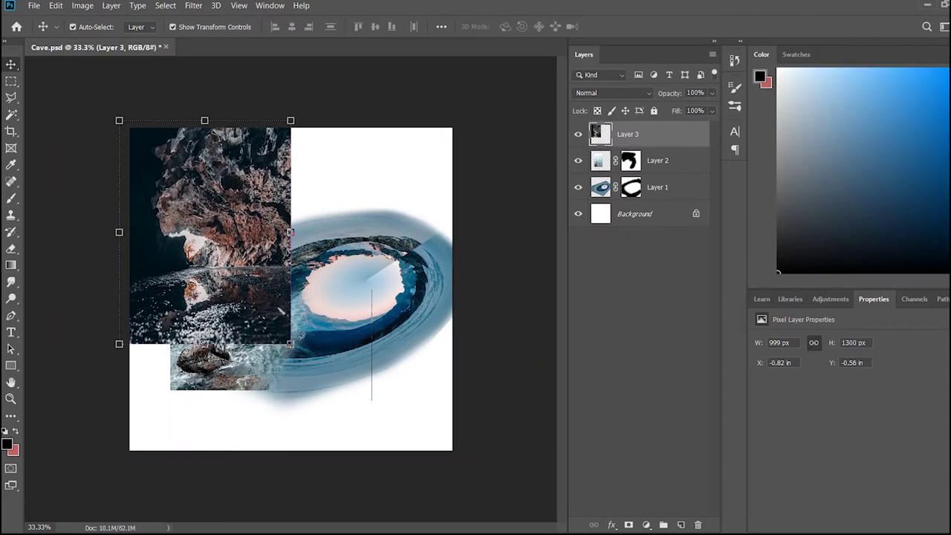
pyautogui.click(628, 524)
pyautogui.press('b')
pyautogui.moveTo(283, 335)
pyautogui.mouseDown()
pyautogui.moveTo(245, 245)
pyautogui.moveTo(186, 312)
pyautogui.moveTo(174, 312)
pyautogui.moveTo(164, 275)
pyautogui.mouseUp()
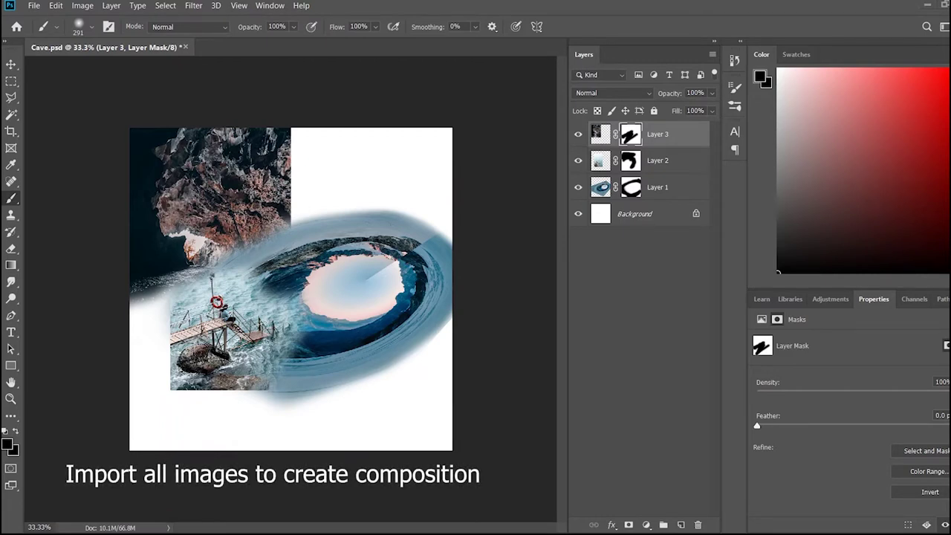
pyautogui.hotkey('ctrl', 'v')
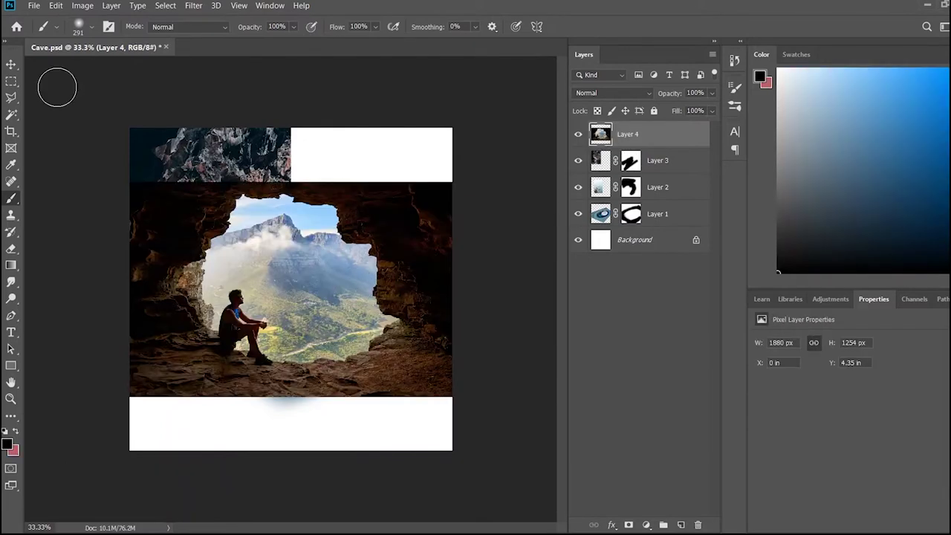
# Position the cave-opening photo on the canvas and enlarge it to about 105%
pyautogui.press('v')
pyautogui.moveTo(282, 349)
pyautogui.mouseDown()
pyautogui.moveTo(341, 392)
pyautogui.moveTo(365, 372)
pyautogui.mouseUp()
pyautogui.moveTo(452, 293); pyautogui.dragTo(421, 228)
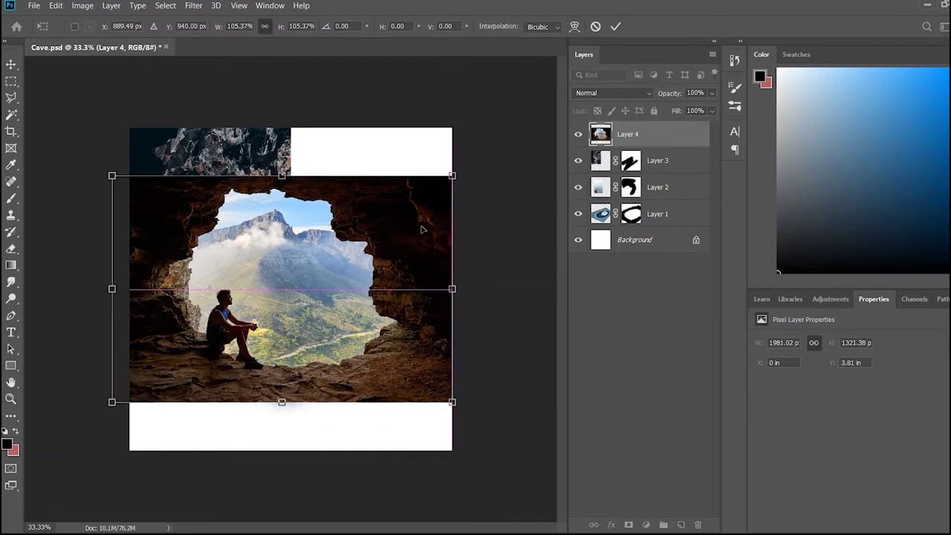
pyautogui.press('Return')
# Mask the cave opening's view and seated man to reveal the pier, life ring and wave
pyautogui.click(628, 524)
pyautogui.press('b')
pyautogui.moveTo(257, 318)
pyautogui.mouseDown()
pyautogui.moveTo(223, 295)
pyautogui.moveTo(297, 282)
pyautogui.mouseUp()
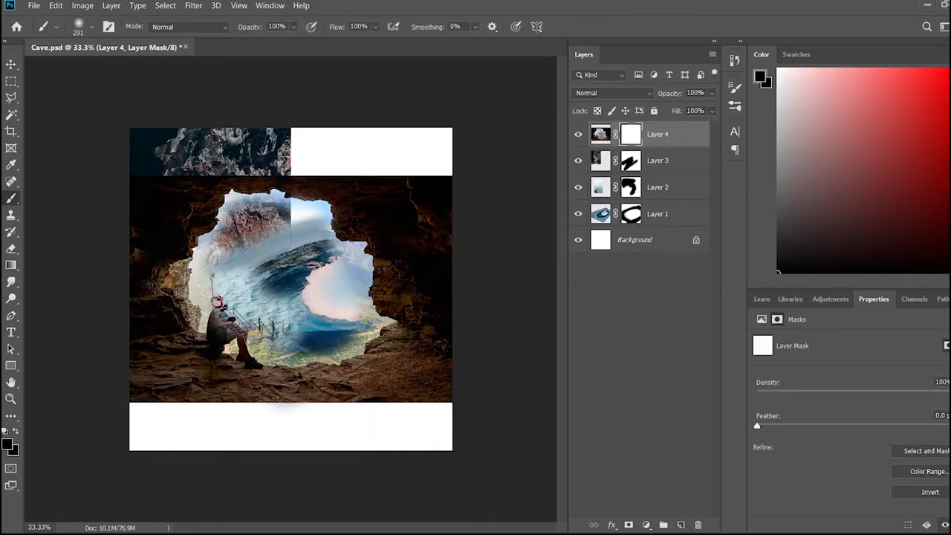
pyautogui.moveTo(223, 234)
pyautogui.mouseDown()
pyautogui.moveTo(208, 275)
pyautogui.moveTo(212, 327)
pyautogui.moveTo(298, 357)
pyautogui.moveTo(346, 301)
pyautogui.mouseUp()
# Scale the cave opening to 108.73%, nudge it into place, then duplicate the rock photo
pyautogui.press('v')
pyautogui.moveTo(436, 339); pyautogui.dragTo(454, 339)
pyautogui.hotkey('ctrl', 't')
pyautogui.moveTo(149, 166); pyautogui.dragTo(119, 147)
pyautogui.moveTo(167, 221); pyautogui.dragTo(167, 239)
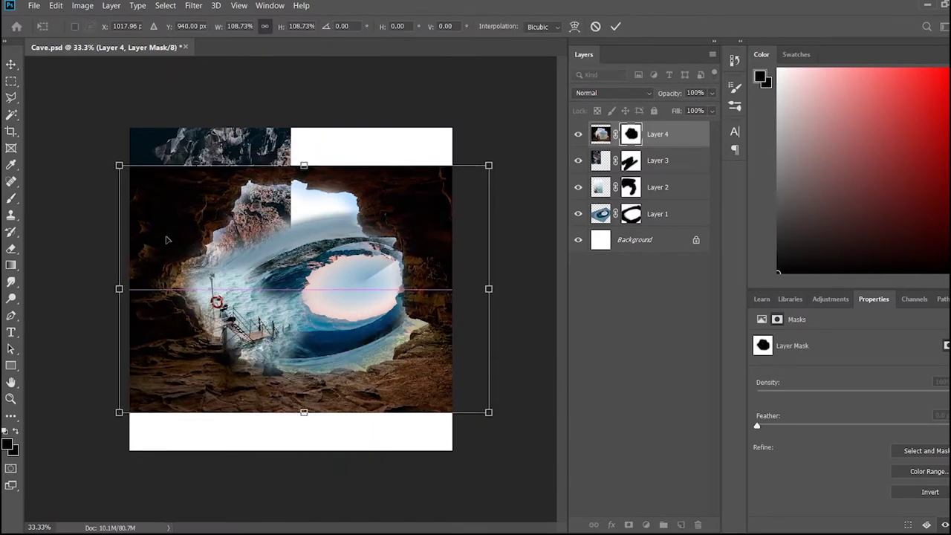
pyautogui.moveTo(461, 409); pyautogui.dragTo(462, 421)
pyautogui.press('Return')
pyautogui.keyDown('ctrl'); pyautogui.click(260, 156); pyautogui.keyUp('ctrl')
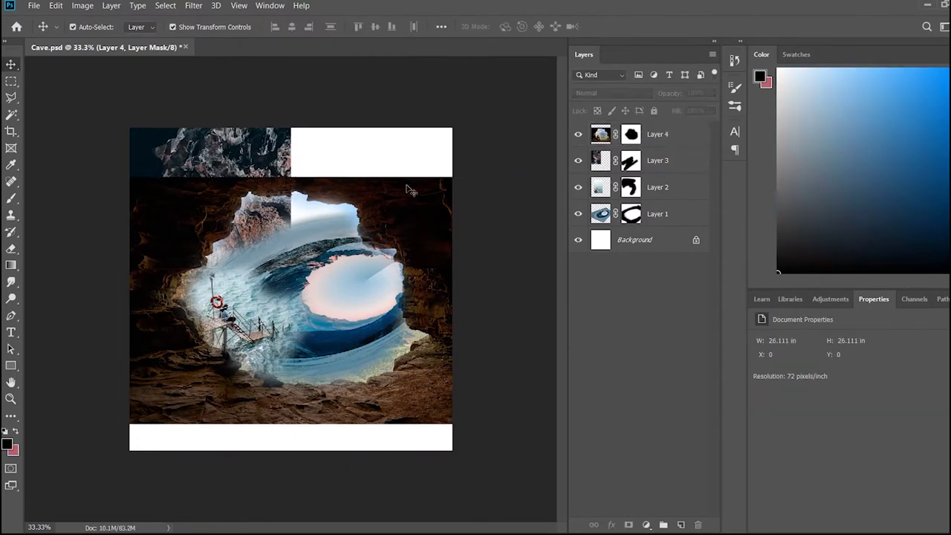
pyautogui.moveTo(261, 156); pyautogui.dragTo(362, 262)
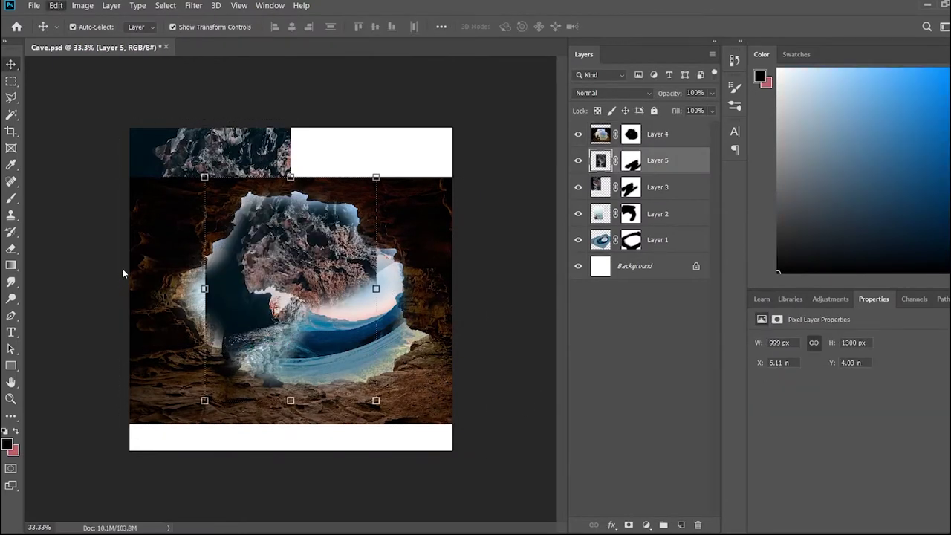
# Move the mirrored rock copy right, rotate a new copy 90°, and mask its rocks near the wave
pyautogui.moveTo(252, 372); pyautogui.dragTo(339, 348)
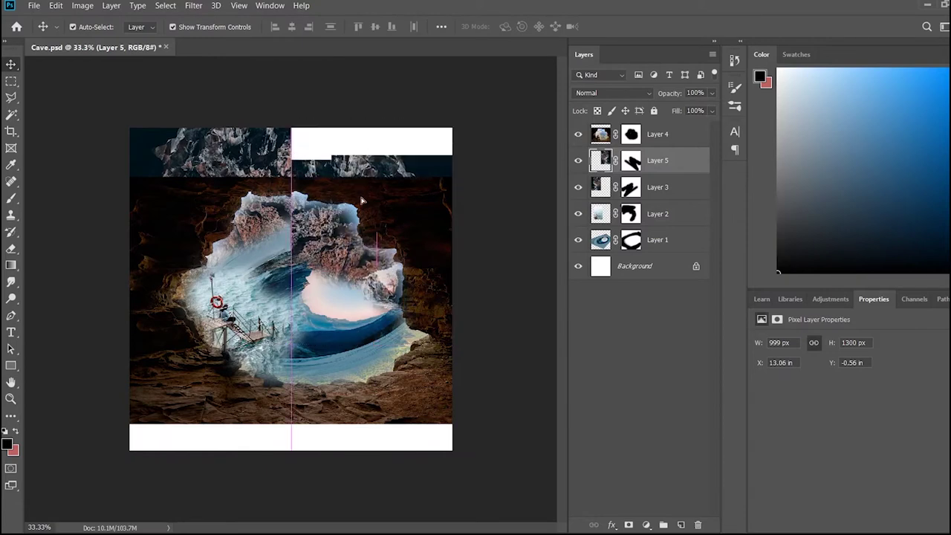
pyautogui.click(496, 455)
pyautogui.moveTo(374, 171)
pyautogui.mouseDown()
pyautogui.moveTo(371, 297)
pyautogui.moveTo(411, 386)
pyautogui.moveTo(412, 373)
pyautogui.mouseUp()
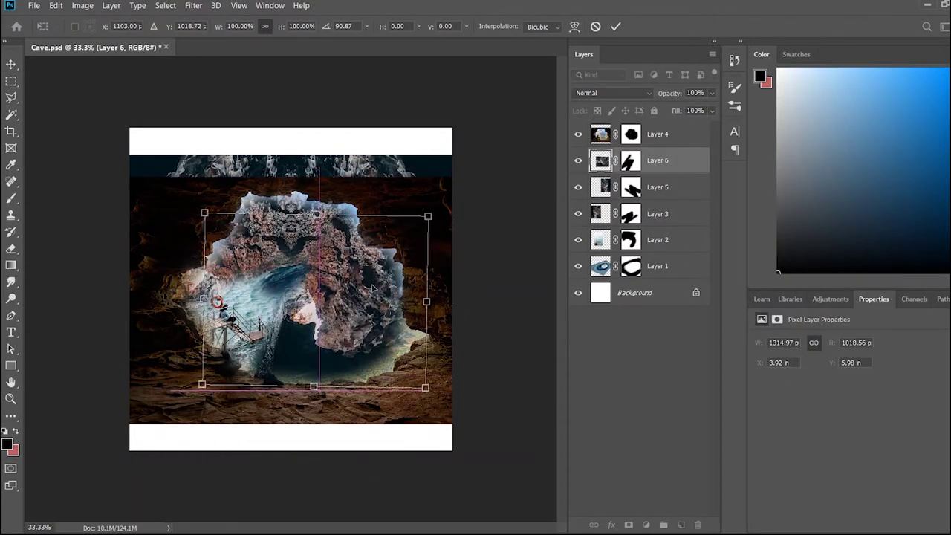
pyautogui.click(630, 160)
pyautogui.press('b')
pyautogui.press('x')
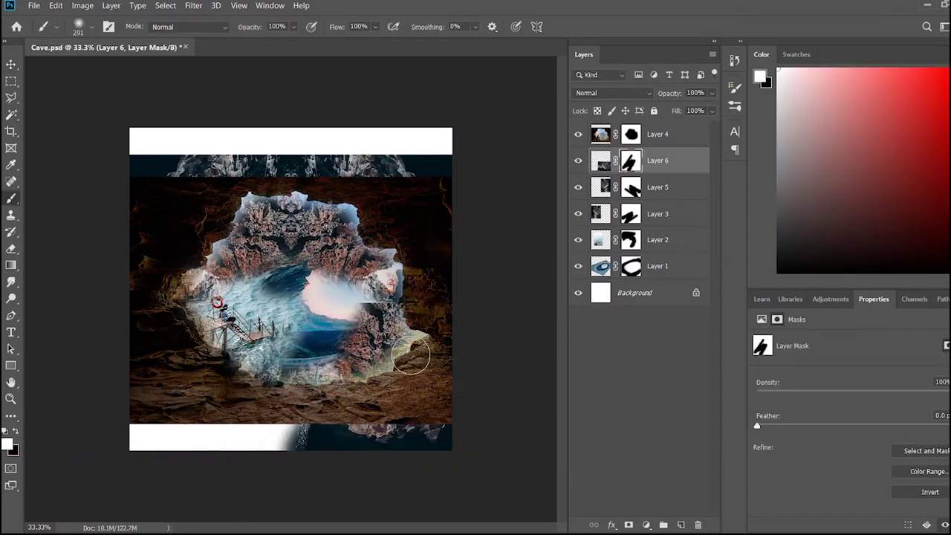
pyautogui.moveTo(349, 345); pyautogui.dragTo(401, 305)
# Paint the cave opening's mask to reveal more wave near the centre, then check the result zoomed
pyautogui.click(630, 134)
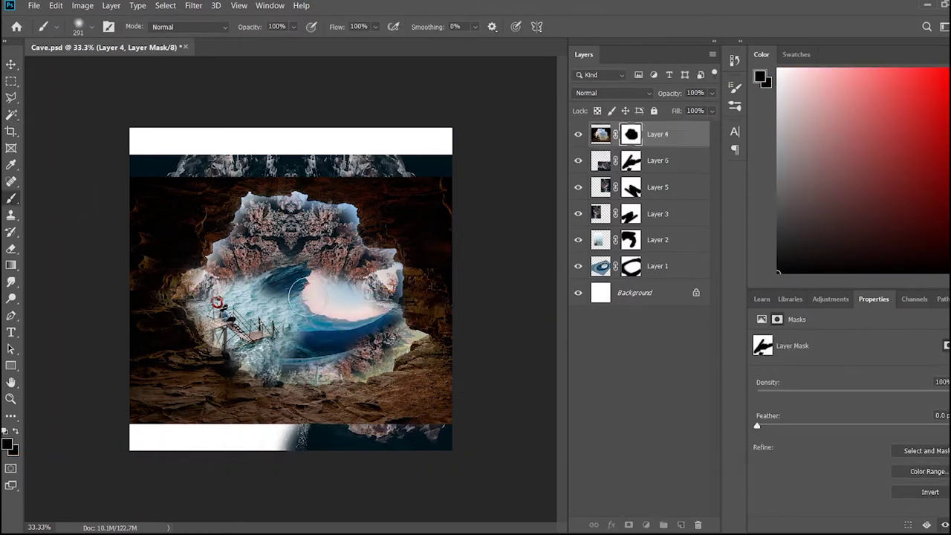
pyautogui.hotkey('alt', '[')
pyautogui.hotkey('alt', '[')
pyautogui.moveTo(305, 249); pyautogui.dragTo(393, 294)
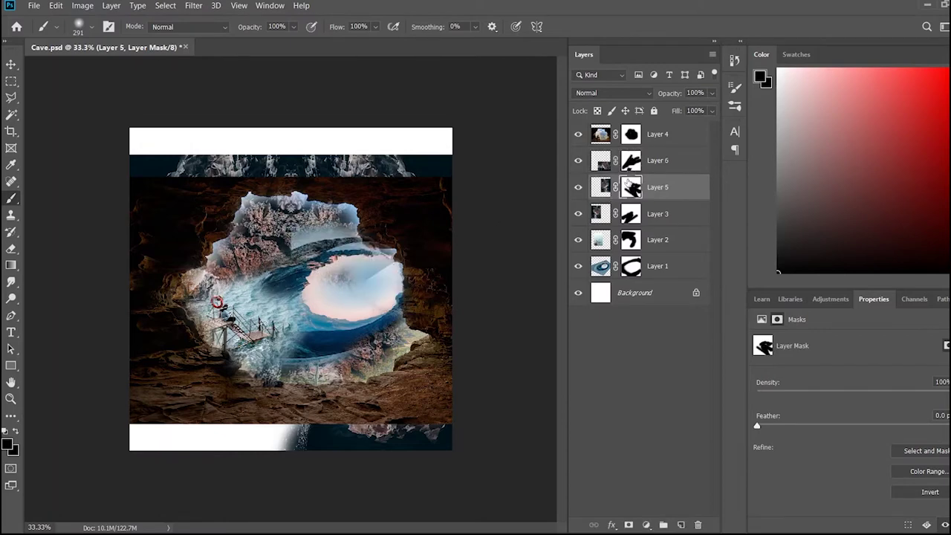
pyautogui.hotkey('alt', '[')
pyautogui.hotkey('ctrl', '+')
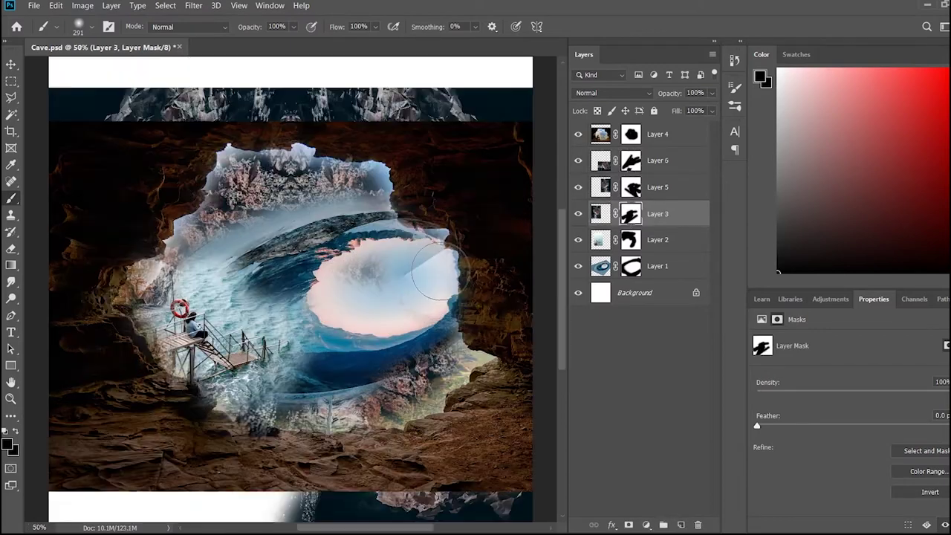
pyautogui.hotkey('ctrl', '-')
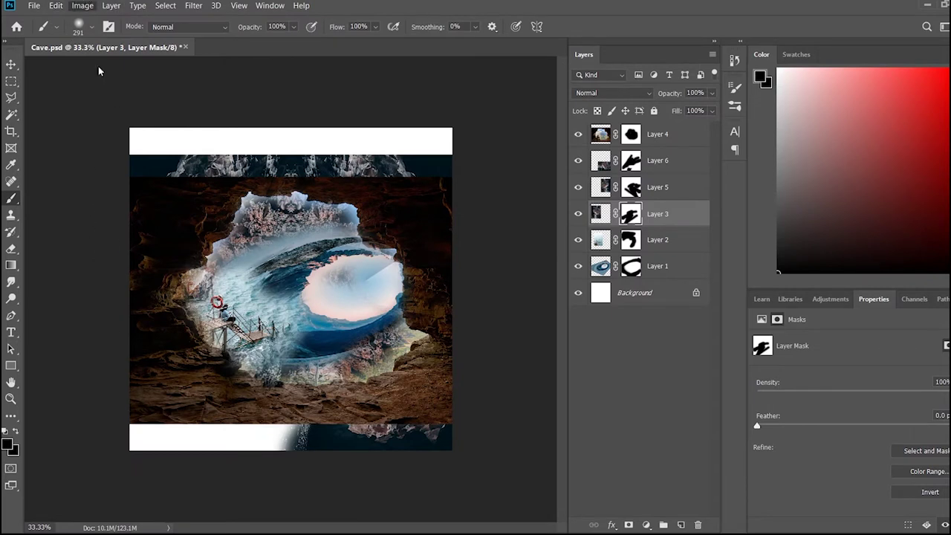
pyautogui.hotkey('ctrl', 'alt', 'c')
# Trim the canvas to 1880 × 1254 pixels with a centre anchor
pyautogui.click(189, 93)
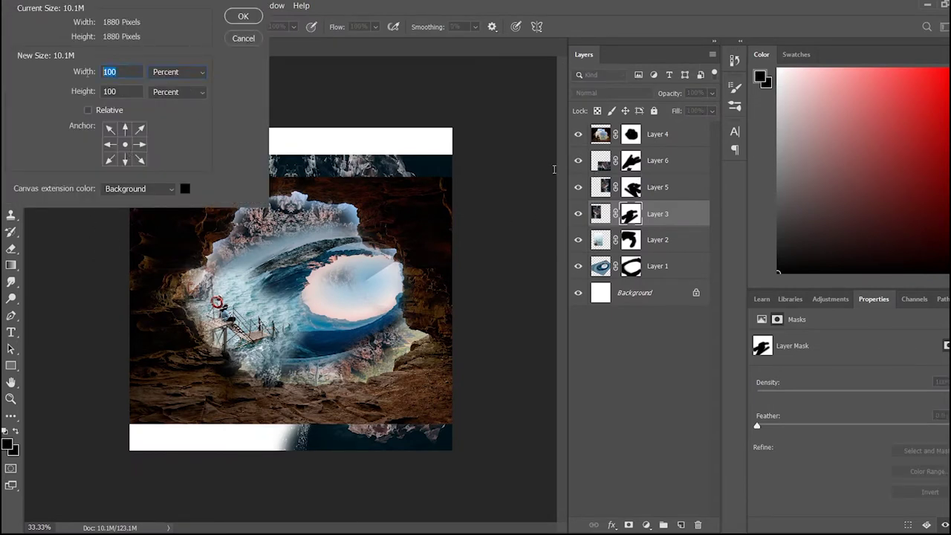
pyautogui.click(239, 43)
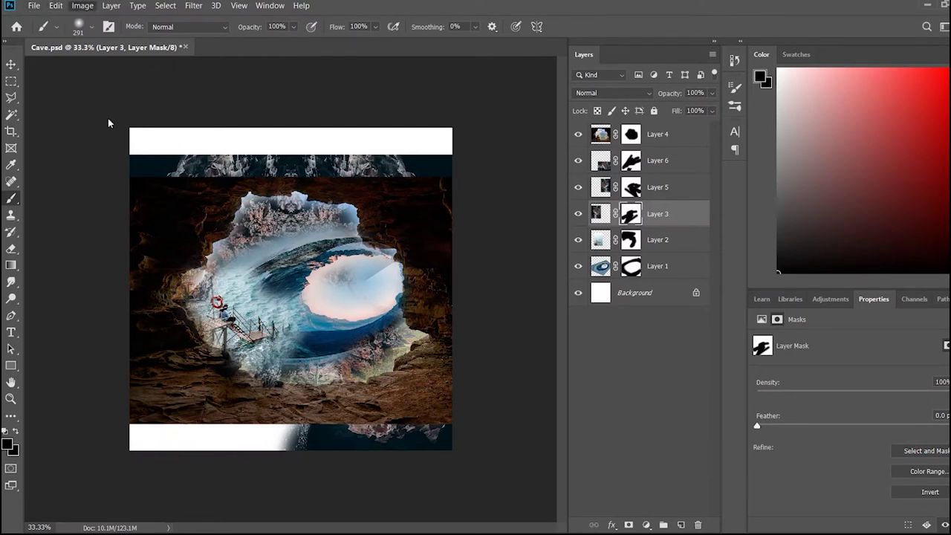
pyautogui.hotkey('ctrl', 'alt', 'c')
pyautogui.press('Up')
pyautogui.doubleClick(111, 92)
pyautogui.write('1254')
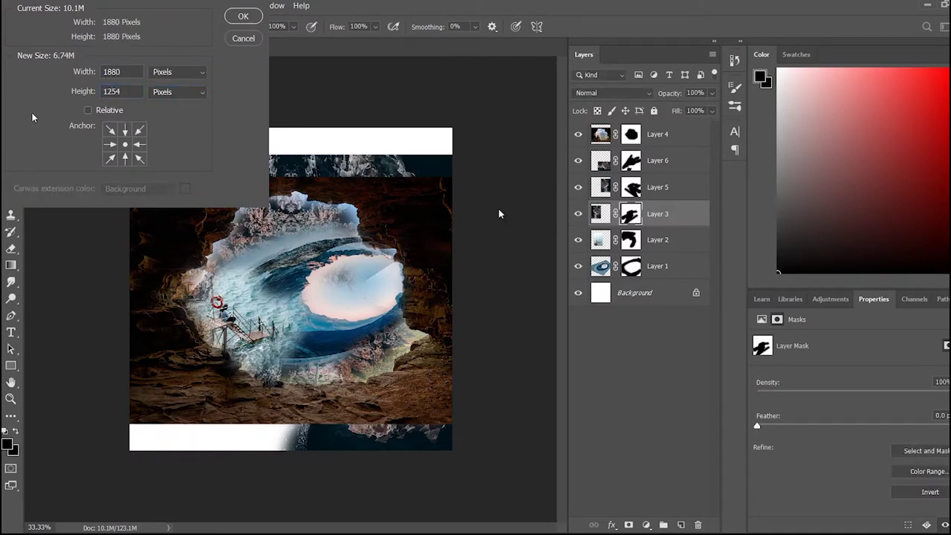
pyautogui.press('Return')
pyautogui.hotkey('ctrl', '+')
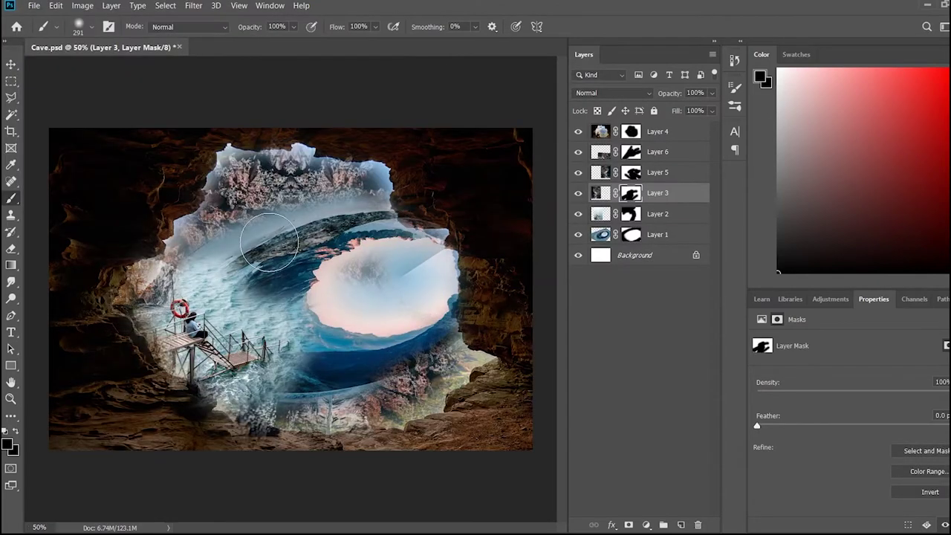
# On Layer 4's mask at 200%, hide the mirrored rock along the cave top and bright edge
pyautogui.click(658, 132)
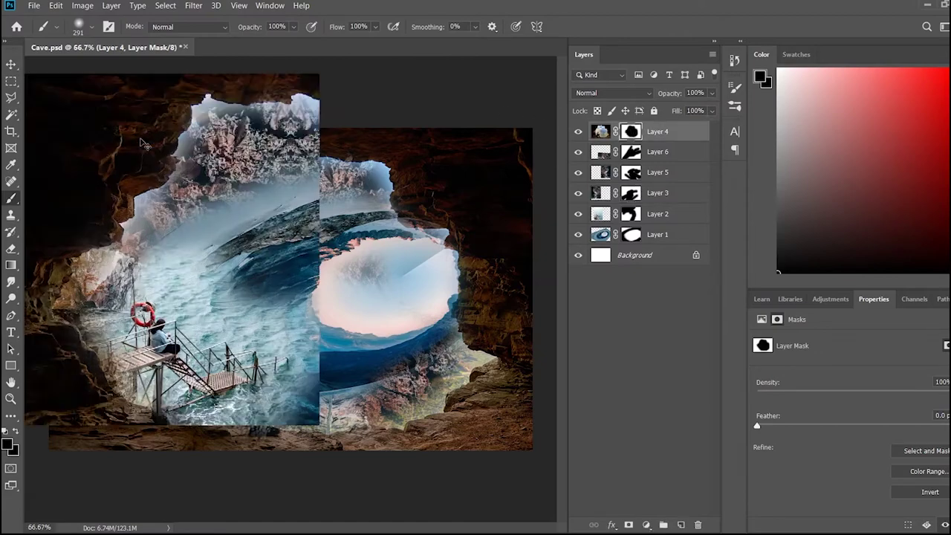
pyautogui.scroll(5, 304, 169)
pyautogui.scroll(3, 278, 167)
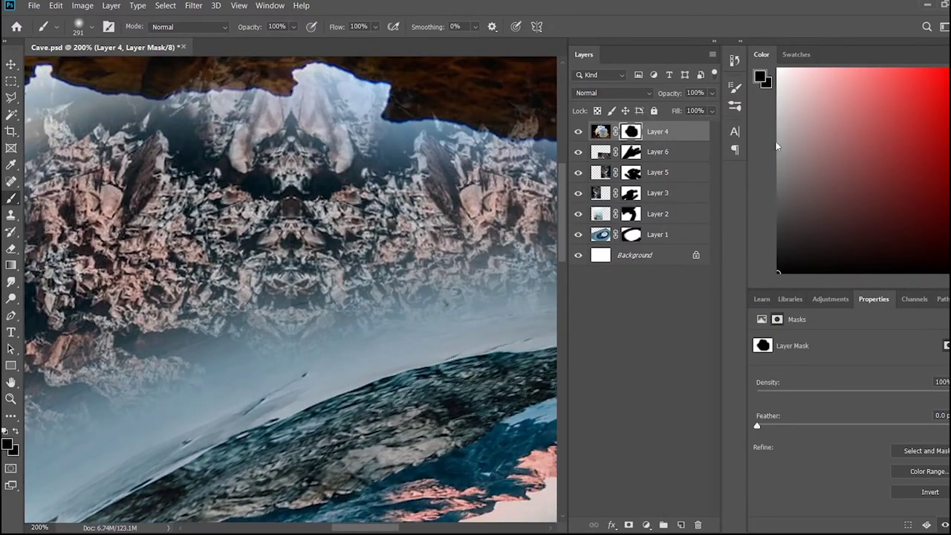
pyautogui.moveTo(312, 119)
pyautogui.mouseDown()
pyautogui.moveTo(435, 150)
pyautogui.moveTo(393, 168)
pyautogui.mouseUp()
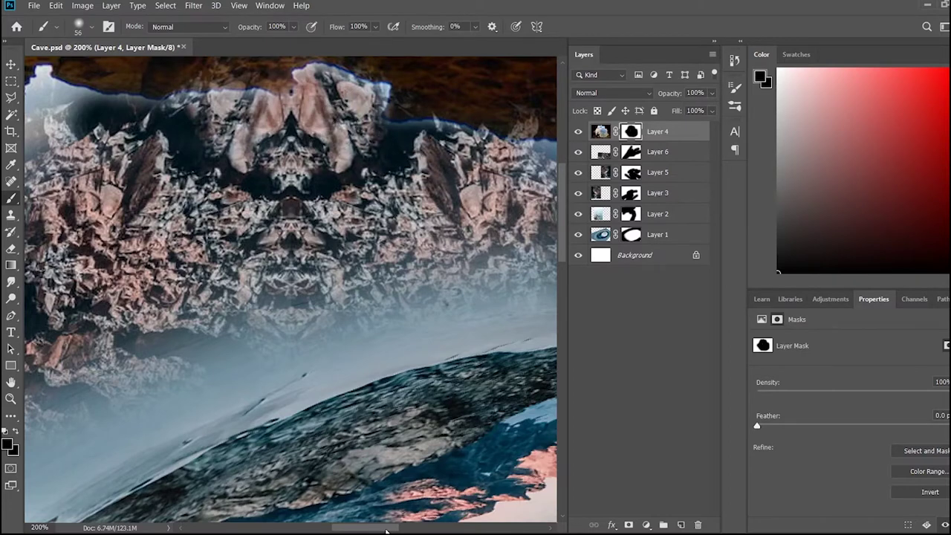
pyautogui.moveTo(386, 530); pyautogui.dragTo(408, 530)
pyautogui.moveTo(338, 175); pyautogui.dragTo(484, 254)
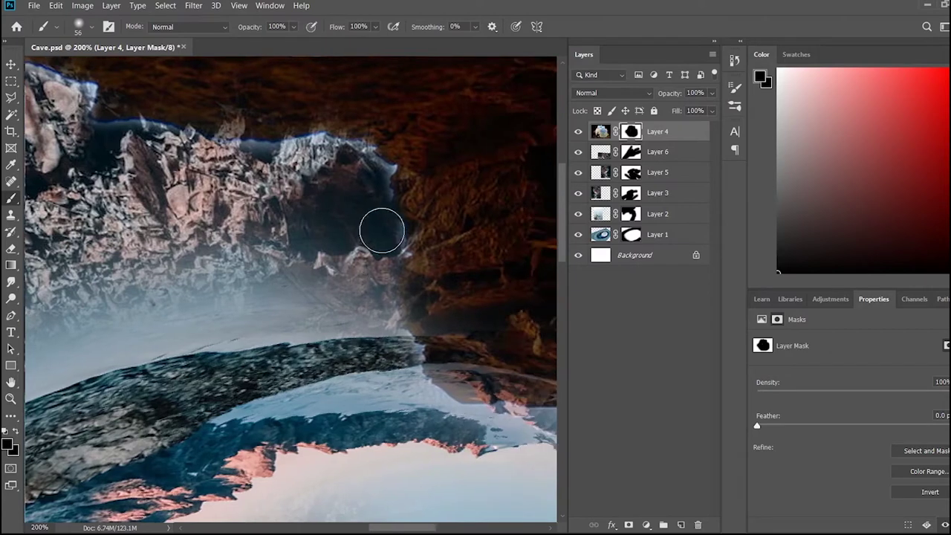
pyautogui.moveTo(385, 529); pyautogui.dragTo(426, 529)
pyautogui.moveTo(312, 439); pyautogui.dragTo(413, 420)
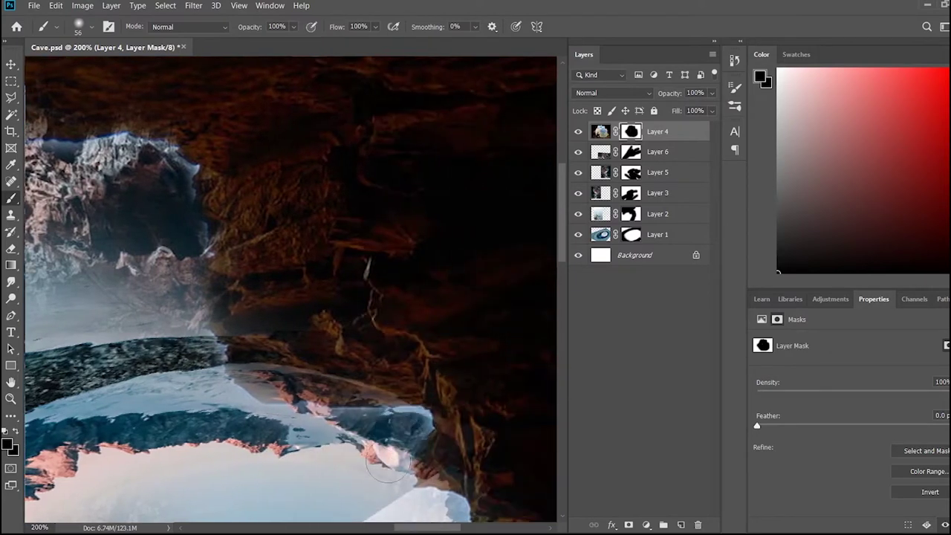
# Mask the rock piece away from the rocky ground and lower-rock overlap, checking the blend zoomed out
pyautogui.scroll(-3, 439, 371)
pyautogui.scroll(-1, 441, 365)
pyautogui.scroll(-3, 439, 212)
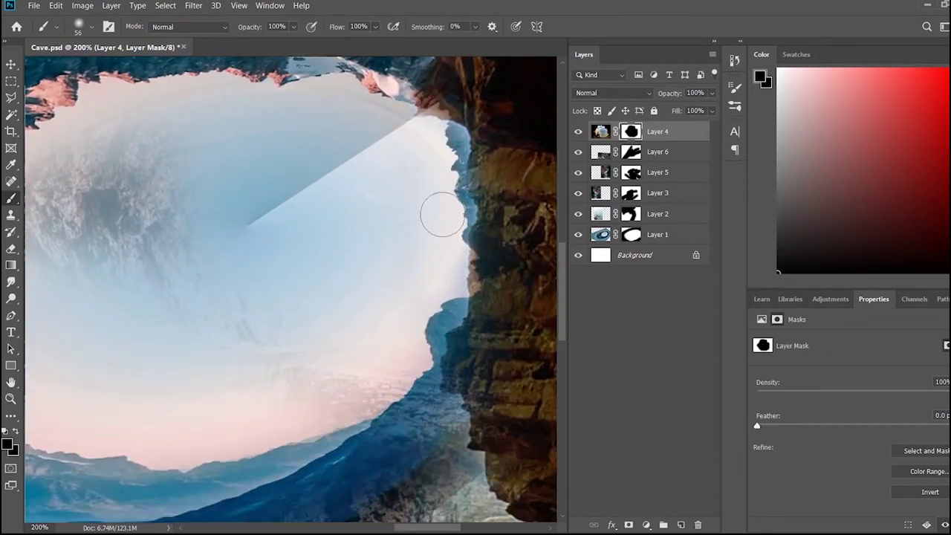
pyautogui.scroll(-2, 386, 253)
pyautogui.scroll(-2, 330, 287)
pyautogui.scroll(-3, 330, 288)
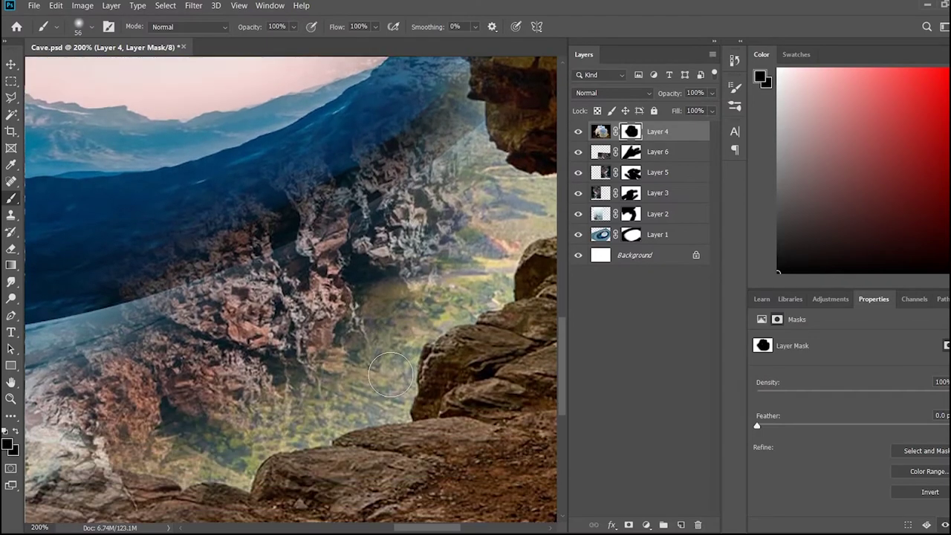
pyautogui.scroll(-1, 330, 288)
pyautogui.moveTo(512, 104)
pyautogui.mouseDown()
pyautogui.moveTo(382, 292)
pyautogui.moveTo(223, 393)
pyautogui.mouseUp()
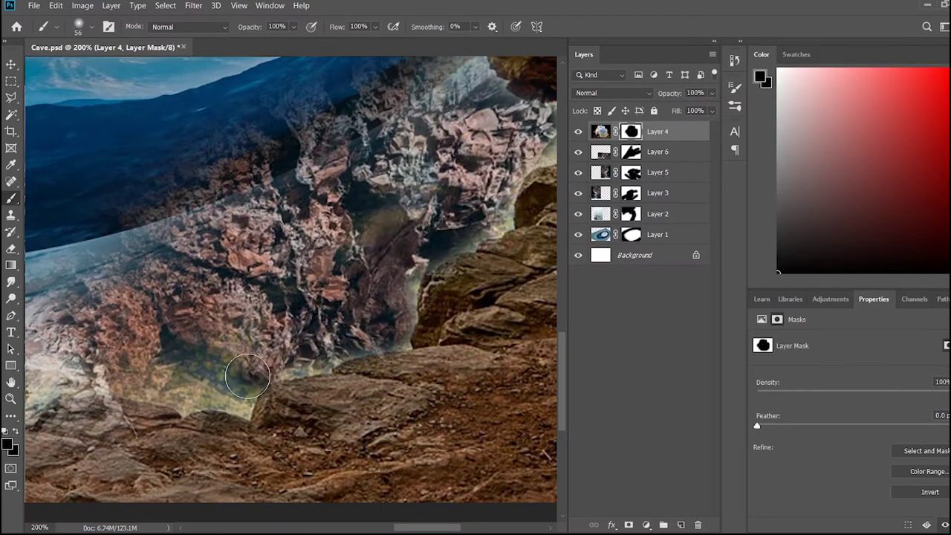
pyautogui.scroll(5, 223, 394)
pyautogui.moveTo(491, 379); pyautogui.dragTo(177, 403)
pyautogui.hotkey('ctrl', '-')
pyautogui.moveTo(446, 394)
pyautogui.mouseDown()
pyautogui.moveTo(304, 378)
pyautogui.moveTo(215, 386)
pyautogui.mouseUp()
pyautogui.hotkey('ctrl', '+')
# Restore hidden parts of the rock piece, bringing the rock wall and pier back into view
pyautogui.moveTo(245, 326); pyautogui.dragTo(401, 431)
pyautogui.moveTo(349, 401)
pyautogui.mouseDown()
pyautogui.moveTo(186, 297)
pyautogui.moveTo(133, 245)
pyautogui.mouseUp()
pyautogui.scroll(3, 324, 371)
pyautogui.hscroll(-3, 324, 372)
pyautogui.moveTo(282, 348); pyautogui.dragTo(409, 185)
pyautogui.moveTo(357, 306); pyautogui.dragTo(548, 422)
pyautogui.scroll(2, 320, 268)
pyautogui.moveTo(208, 156); pyautogui.dragTo(301, 275)
pyautogui.scroll(1, 319, 268)
pyautogui.scroll(2, 319, 265)
# Refine Layer 4's mask further to reveal rock texture and clean up the cave edge
pyautogui.moveTo(202, 276)
pyautogui.mouseDown()
pyautogui.moveTo(223, 223)
pyautogui.moveTo(290, 186)
pyautogui.mouseUp()
pyautogui.scroll(2, 411, 364)
pyautogui.moveTo(411, 364)
pyautogui.mouseDown()
pyautogui.moveTo(382, 223)
pyautogui.moveTo(490, 223)
pyautogui.mouseUp()
pyautogui.moveTo(379, 275); pyautogui.dragTo(378, 222)
pyautogui.scroll(2, 506, 409)
pyautogui.scroll(2, 506, 410)
pyautogui.moveTo(178, 319); pyautogui.dragTo(276, 255)
pyautogui.scroll(2, 276, 255)
pyautogui.moveTo(223, 401)
pyautogui.mouseDown()
pyautogui.moveTo(255, 293)
pyautogui.moveTo(295, 242)
pyautogui.moveTo(261, 276)
pyautogui.moveTo(350, 122)
pyautogui.moveTo(376, 136)
pyautogui.moveTo(349, 111)
pyautogui.mouseUp()
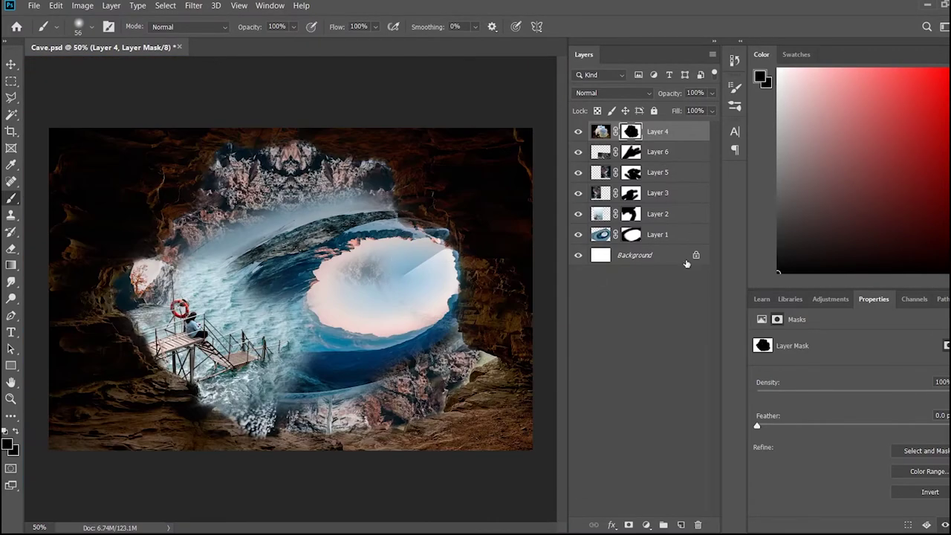
# Add a Hue/Saturation layer with lowered lightness, clipped to Layer 4
pyautogui.click(690, 135)
pyautogui.click(830, 298)
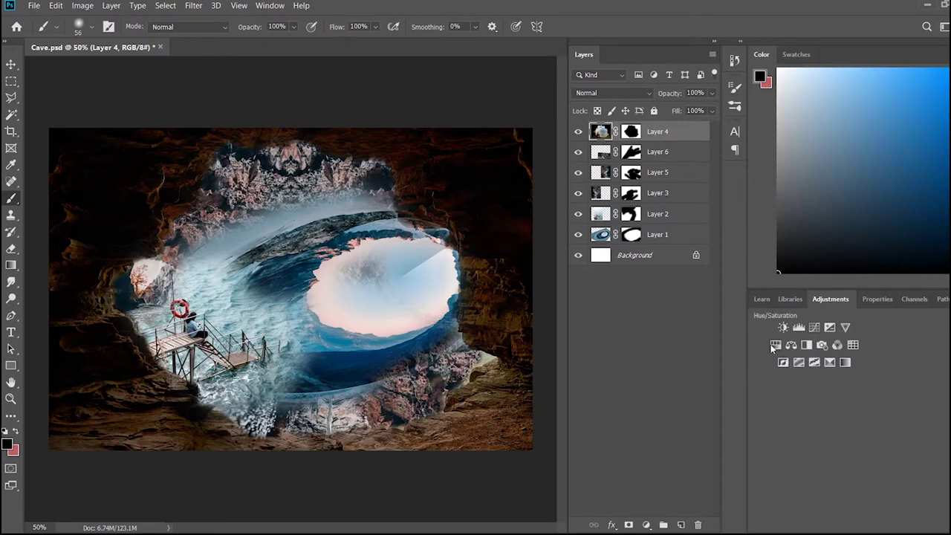
pyautogui.click(797, 346)
pyautogui.moveTo(862, 441); pyautogui.dragTo(823, 443)
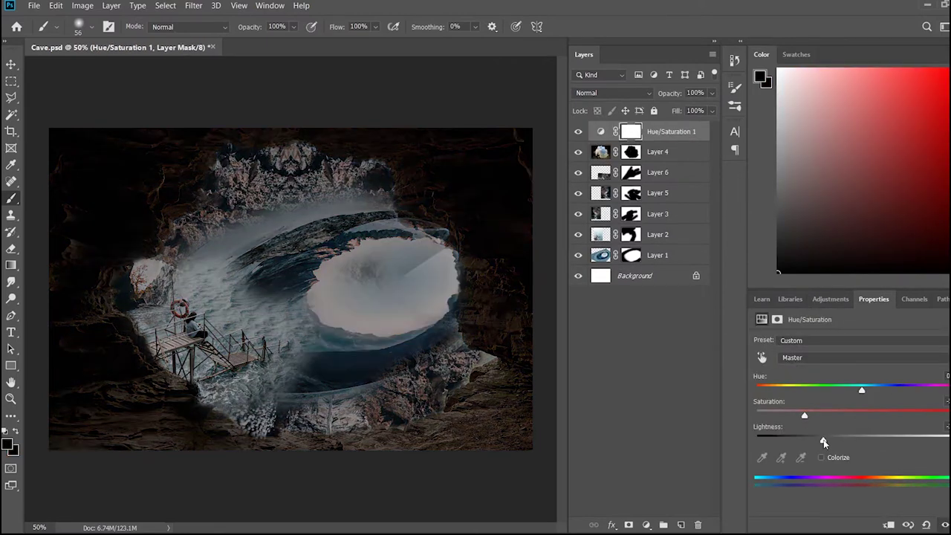
pyautogui.keyDown('alt'); pyautogui.click(676, 138); pyautogui.keyUp('alt')
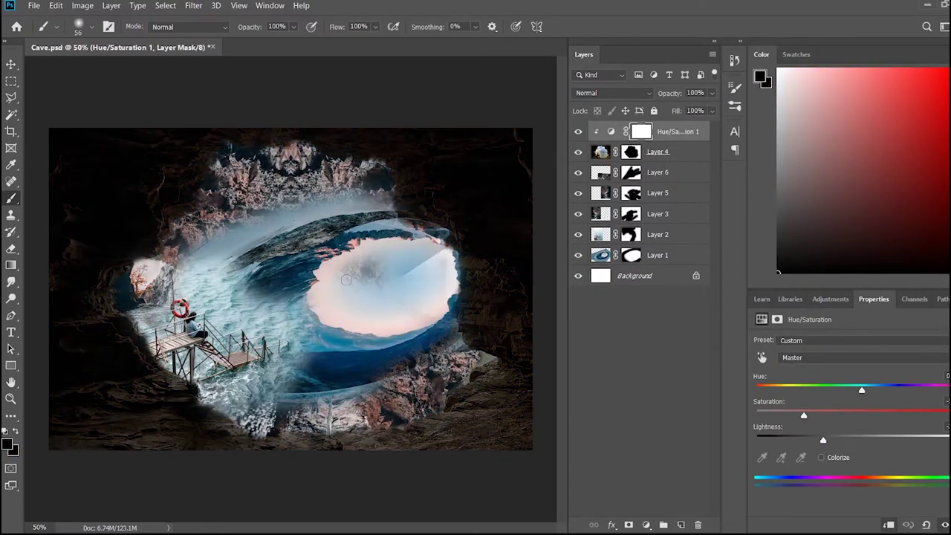
# Reposition Layer 3's cave piece and nudge Layer 5's rock piece left
pyautogui.press('v')
pyautogui.moveTo(186, 216); pyautogui.dragTo(221, 247)
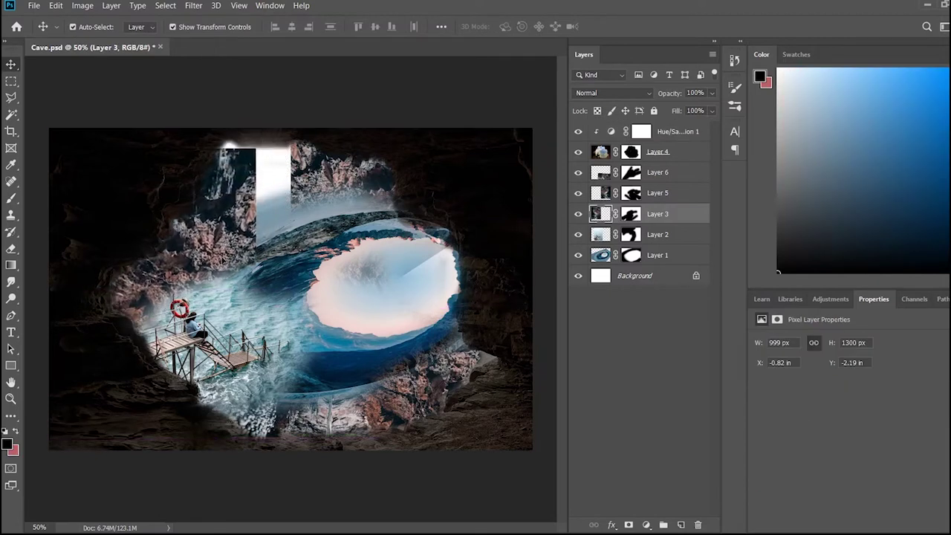
pyautogui.moveTo(323, 164); pyautogui.dragTo(295, 162)
pyautogui.click(227, 115)
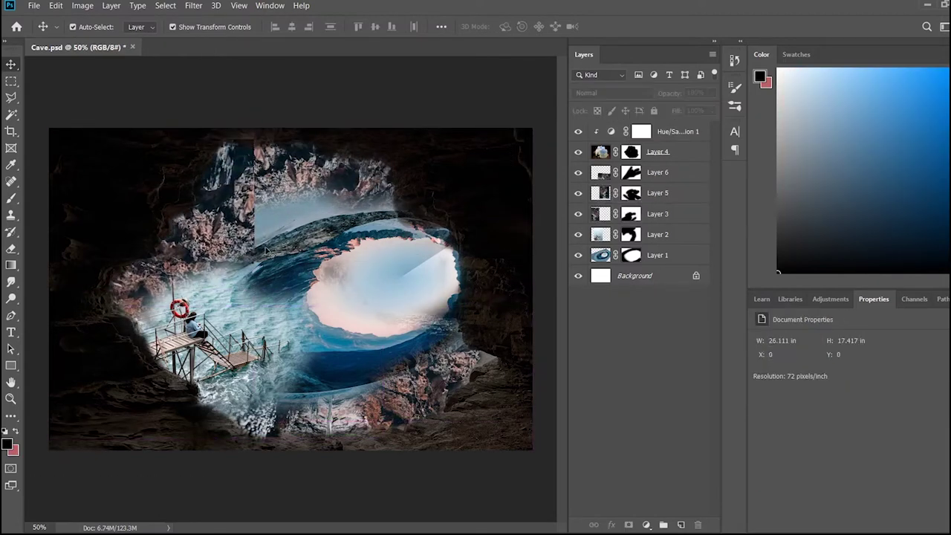
# Paint Layer 3's mask to reveal more water and foam left of the wave
pyautogui.click(658, 214)
pyautogui.click(630, 214)
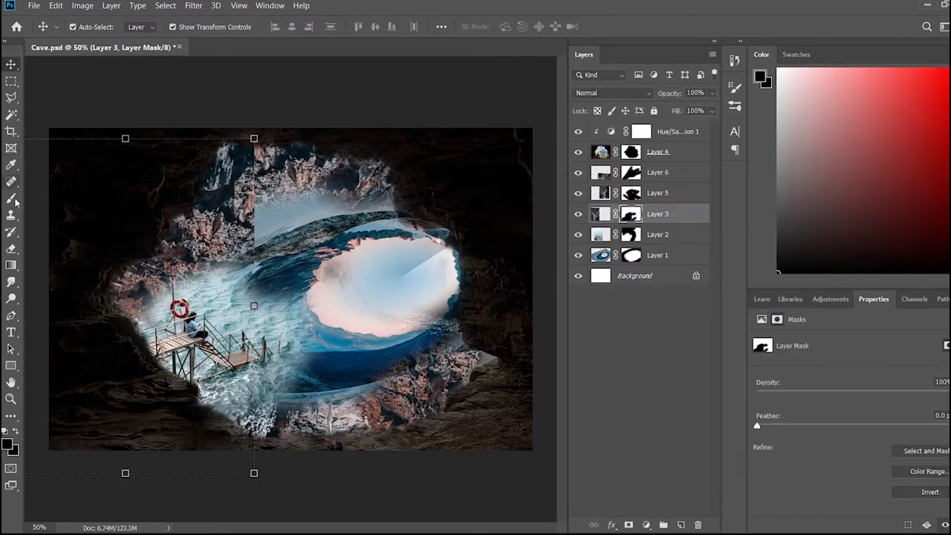
pyautogui.press('b')
pyautogui.moveTo(248, 223); pyautogui.dragTo(195, 275)
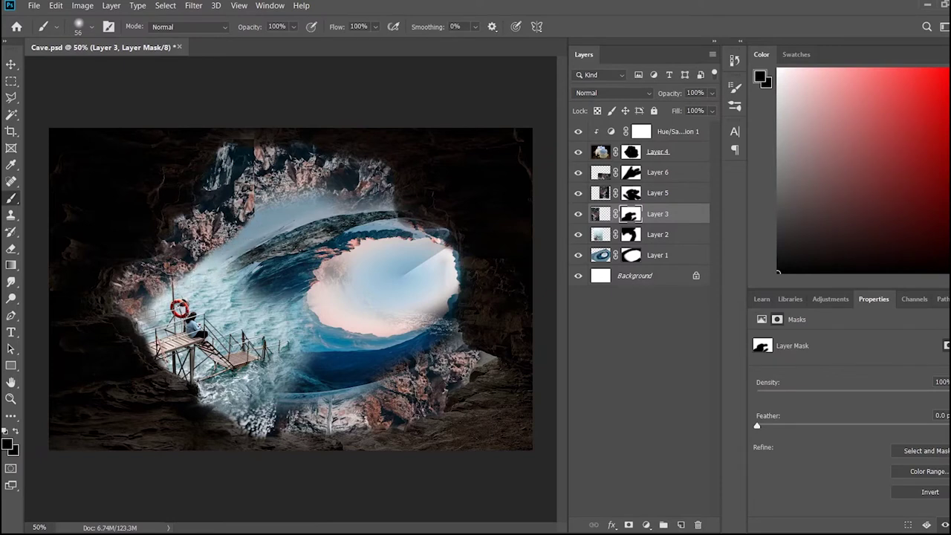
# Paint Layer 6's mask to reveal bright foam near the bottom
pyautogui.click(630, 234)
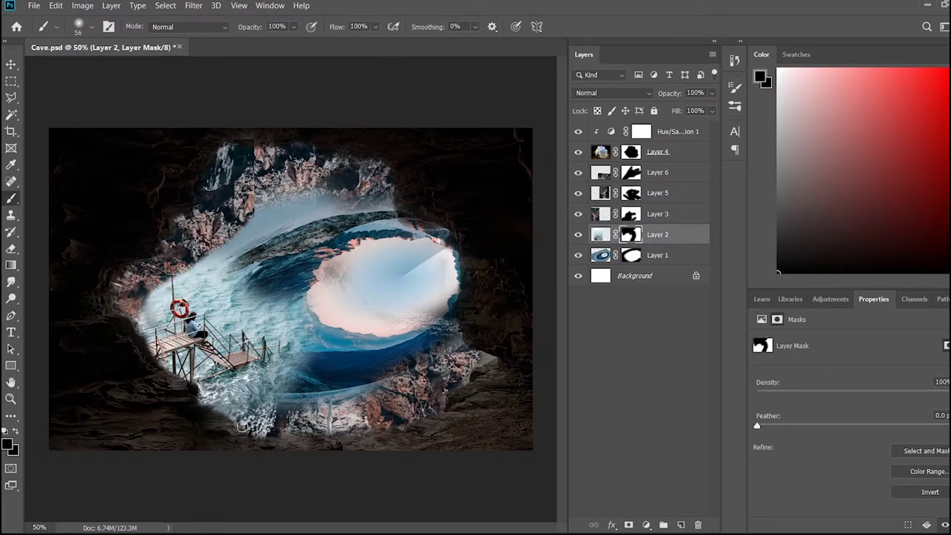
pyautogui.click(630, 213)
pyautogui.click(630, 255)
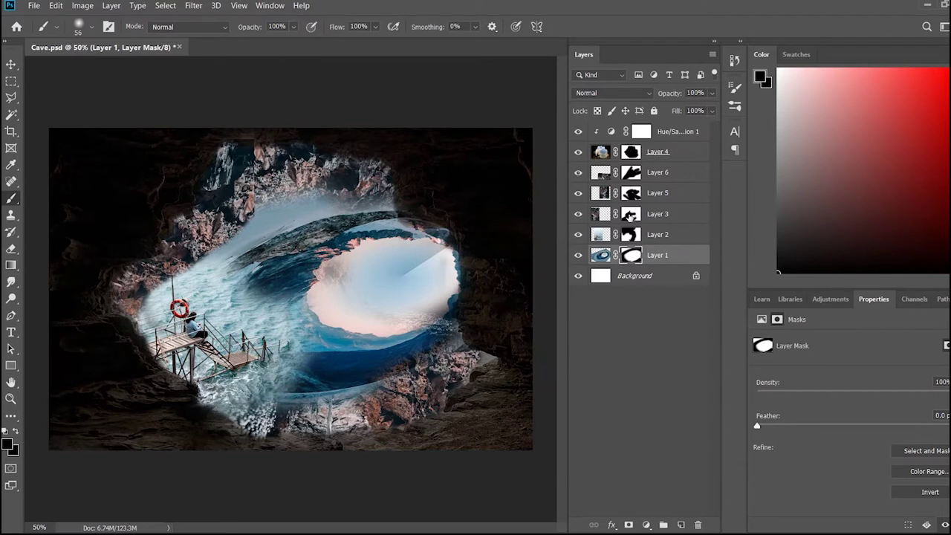
pyautogui.click(630, 192)
pyautogui.hotkey('alt', ']')
pyautogui.moveTo(267, 427)
pyautogui.mouseDown()
pyautogui.moveTo(263, 410)
pyautogui.moveTo(403, 410)
pyautogui.mouseUp()
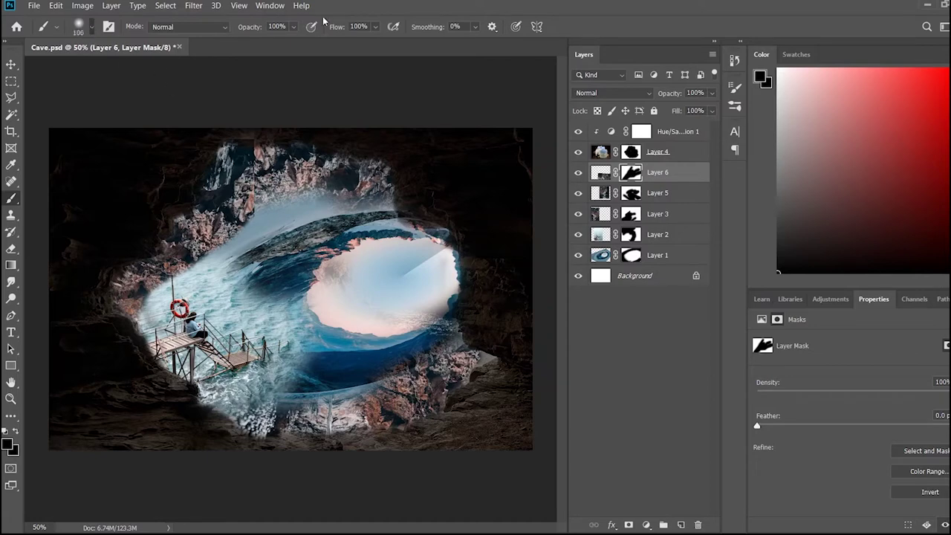
pyautogui.click(630, 234)
# Refine Layer 2's mask below the pier and around the railing end
pyautogui.moveTo(227, 280)
pyautogui.mouseDown()
pyautogui.moveTo(281, 317)
pyautogui.moveTo(197, 301)
pyautogui.mouseUp()
pyautogui.keyDown('alt'); pyautogui.scroll(3, 266, 321); pyautogui.keyUp('alt')
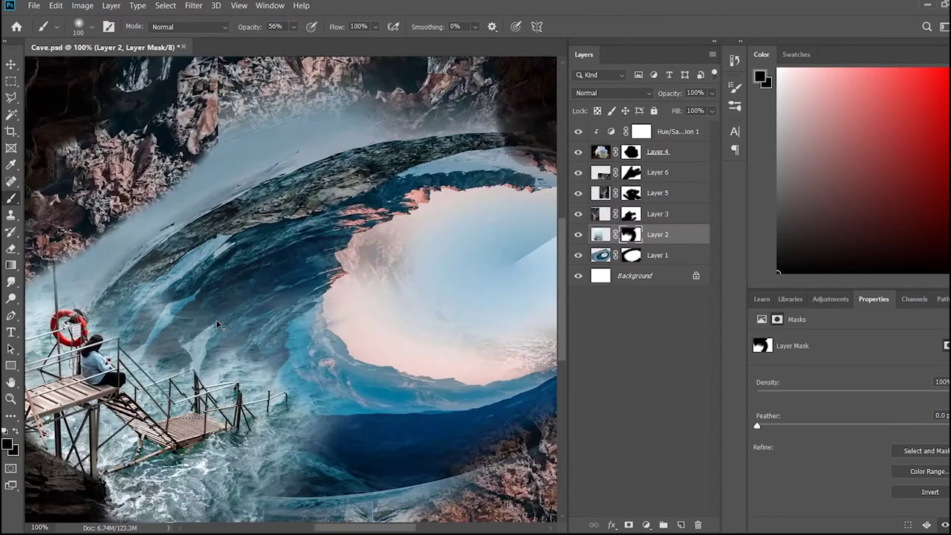
pyautogui.scroll(-5, 255, 310)
pyautogui.moveTo(255, 386); pyautogui.dragTo(276, 191)
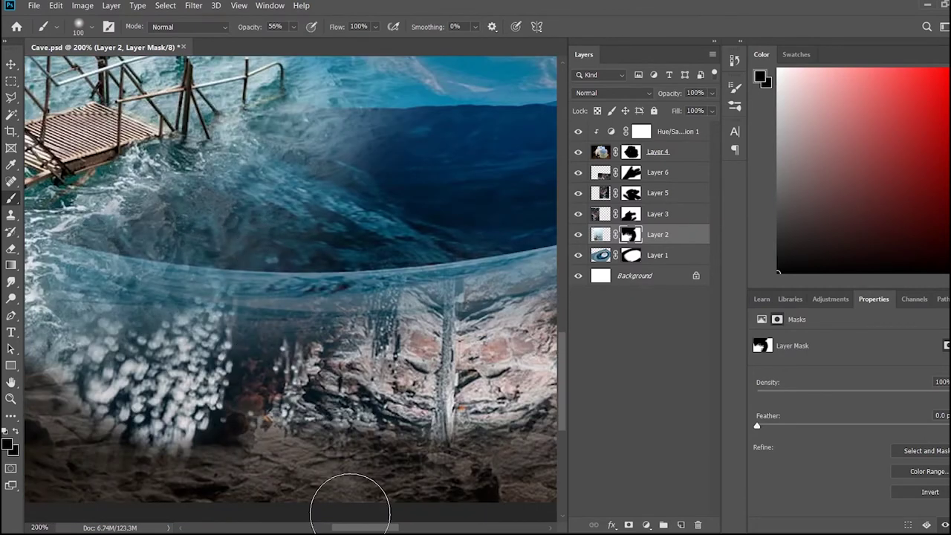
pyautogui.hscroll(-5, 350, 509)
pyautogui.moveTo(357, 377); pyautogui.dragTo(349, 330)
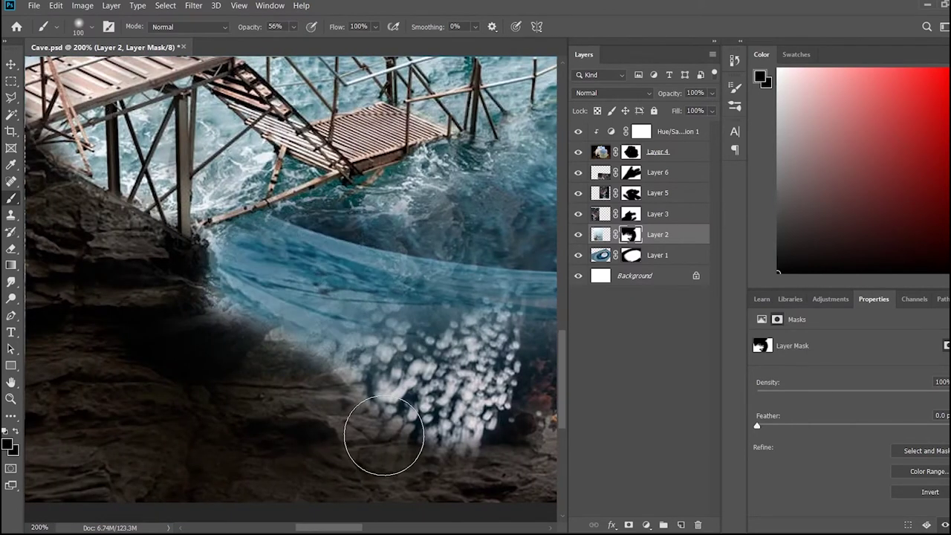
pyautogui.scroll(2, 384, 435)
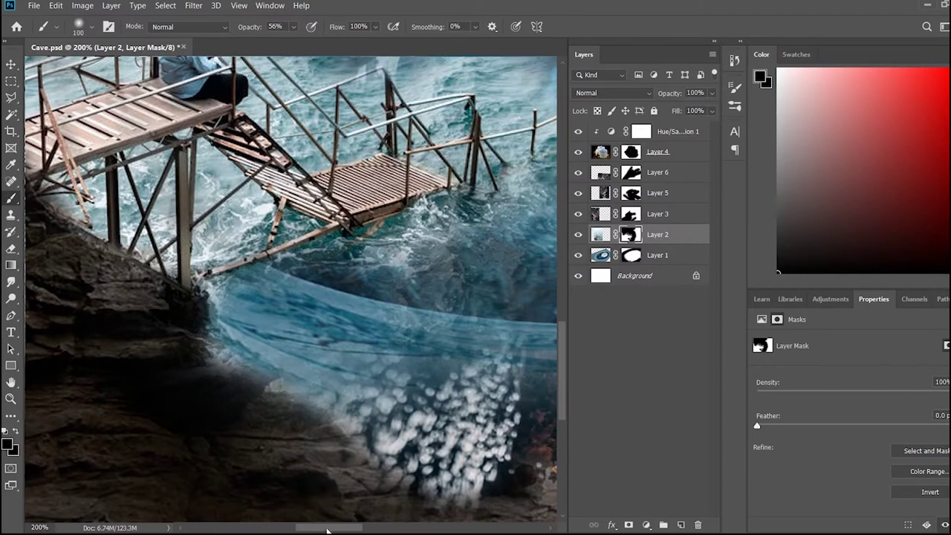
pyautogui.scroll(2, 499, 404)
pyautogui.hscroll(5, 498, 403)
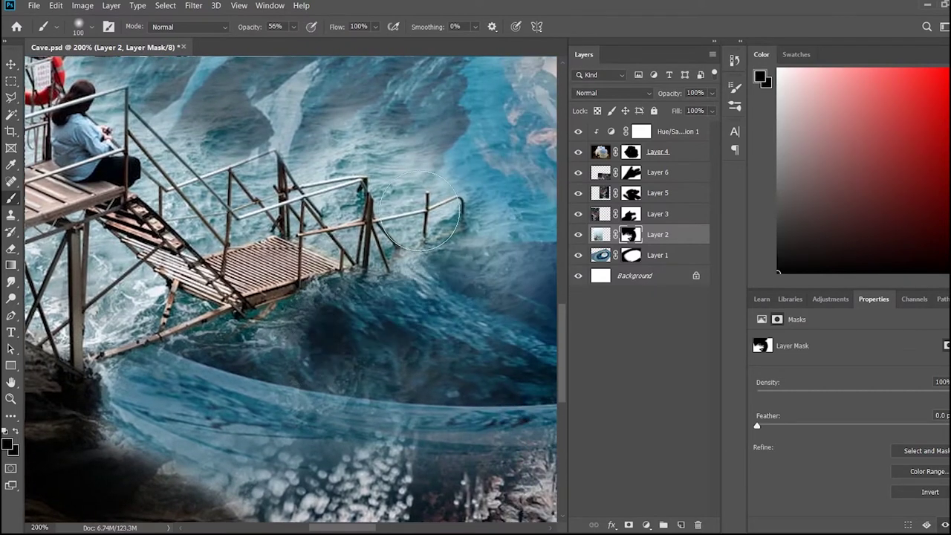
pyautogui.moveTo(419, 212); pyautogui.dragTo(405, 195)
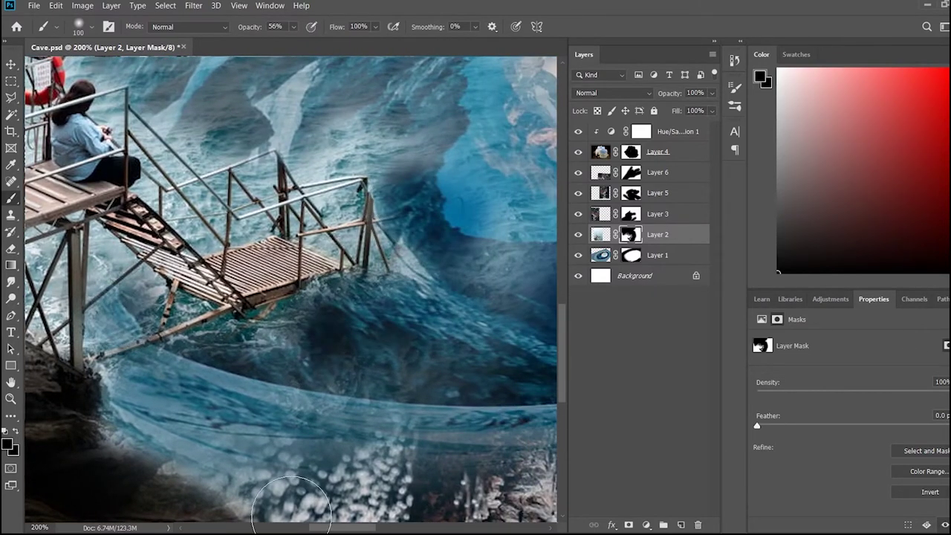
# Mask away the water between the pier railings near the girl and life ring
pyautogui.moveTo(345, 530); pyautogui.dragTo(309, 529)
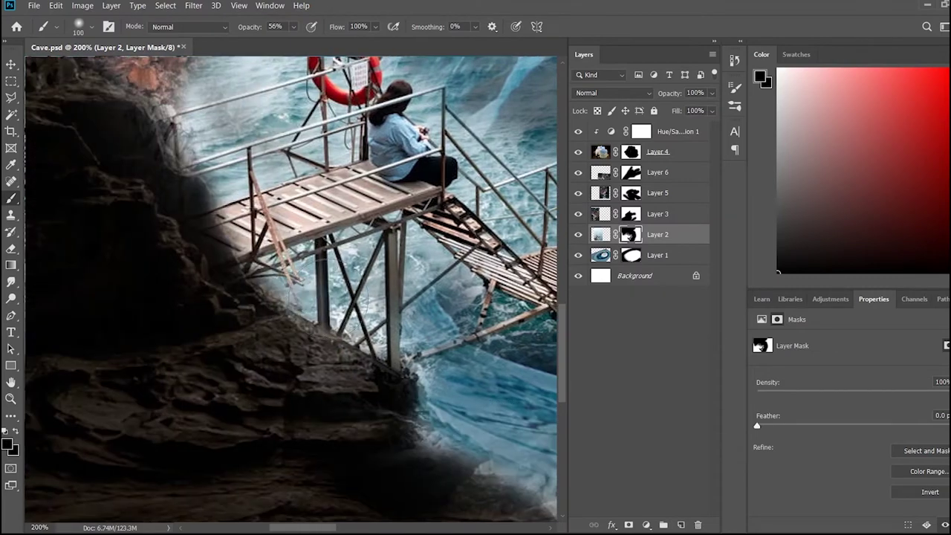
pyautogui.scroll(5, 222, 298)
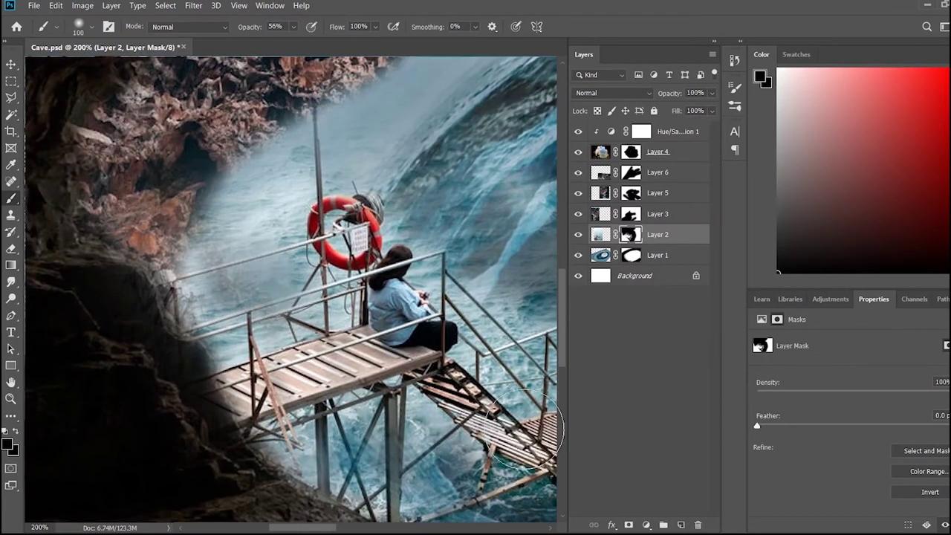
pyautogui.scroll(-2, 245, 335)
pyautogui.scroll(-2, 245, 334)
pyautogui.scroll(4, 230, 438)
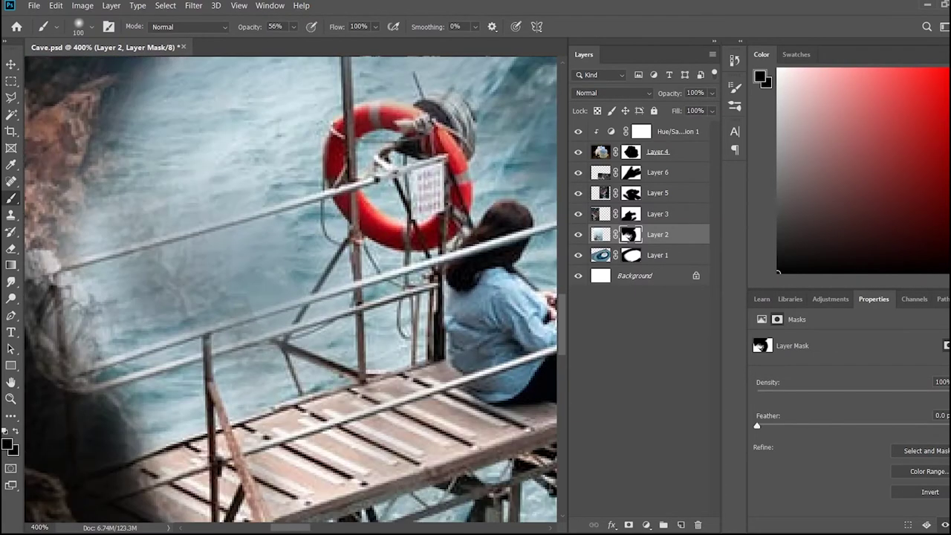
pyautogui.scroll(2, 230, 438)
pyautogui.scroll(-2, 230, 438)
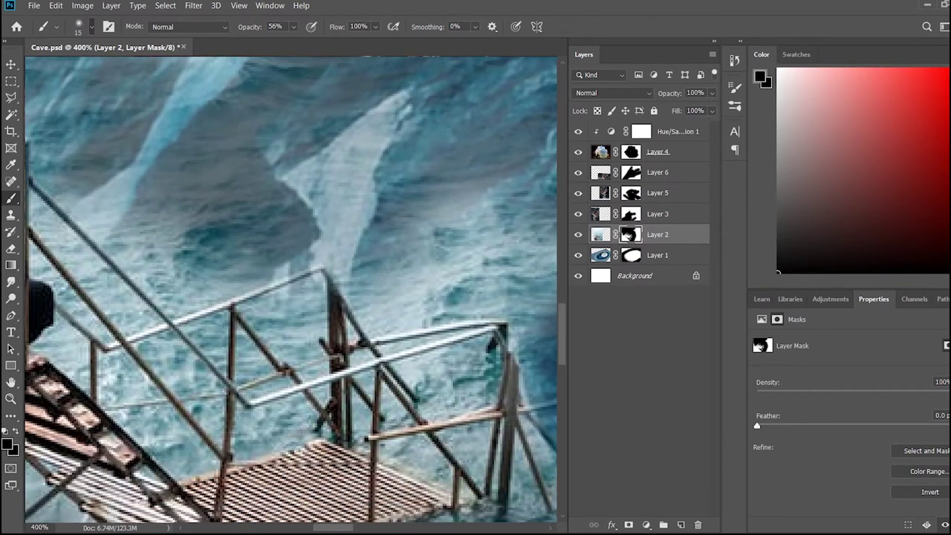
pyautogui.moveTo(255, 349); pyautogui.dragTo(300, 431)
pyautogui.moveTo(270, 315); pyautogui.dragTo(304, 294)
pyautogui.moveTo(416, 376)
pyautogui.mouseDown()
pyautogui.moveTo(490, 349)
pyautogui.moveTo(453, 464)
pyautogui.moveTo(506, 453)
pyautogui.moveTo(542, 431)
pyautogui.mouseUp()
# Mask the water between the left railings, the lower platform and above the upper rail
pyautogui.moveTo(144, 345); pyautogui.dragTo(219, 397)
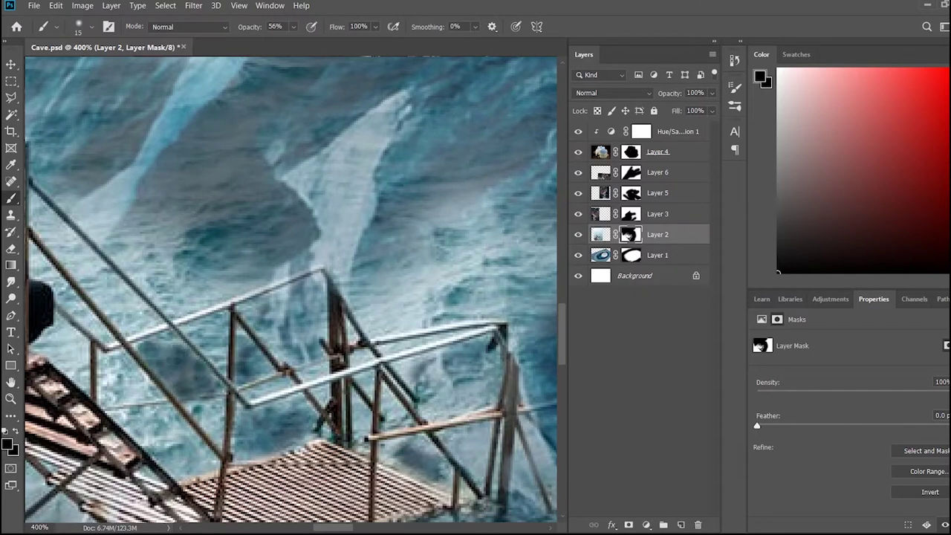
pyautogui.moveTo(223, 363); pyautogui.dragTo(197, 308)
pyautogui.moveTo(215, 405); pyautogui.dragTo(118, 483)
pyautogui.moveTo(141, 405)
pyautogui.mouseDown()
pyautogui.moveTo(71, 335)
pyautogui.moveTo(111, 286)
pyautogui.mouseUp()
pyautogui.moveTo(45, 223)
pyautogui.mouseDown()
pyautogui.moveTo(149, 335)
pyautogui.moveTo(37, 275)
pyautogui.mouseUp()
pyautogui.moveTo(216, 289)
pyautogui.mouseDown()
pyautogui.moveTo(321, 257)
pyautogui.moveTo(126, 312)
pyautogui.mouseUp()
pyautogui.moveTo(81, 189); pyautogui.dragTo(264, 223)
pyautogui.moveTo(71, 174); pyautogui.dragTo(360, 237)
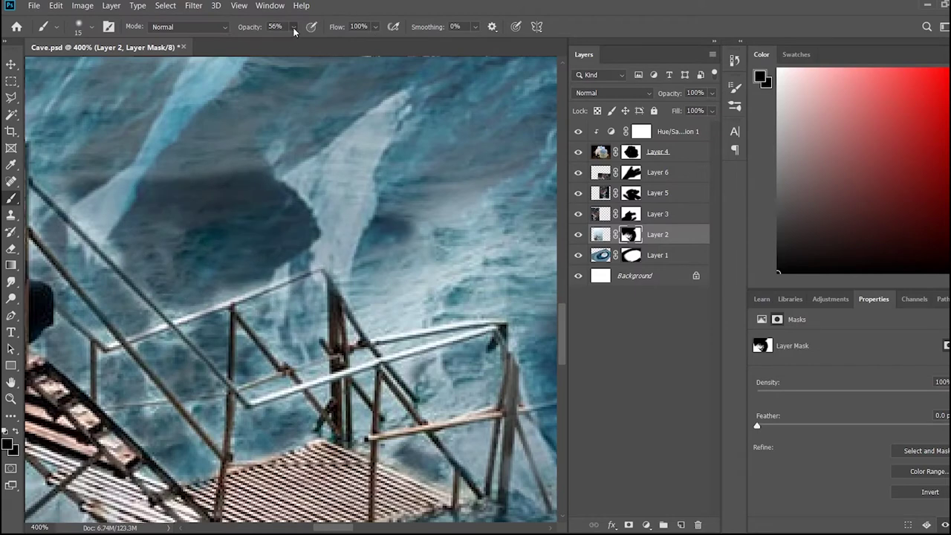
# At 100% opacity mask more water over the railings, undo the last stroke, enlarge brush to 67
pyautogui.press('0')
pyautogui.moveTo(179, 222); pyautogui.dragTo(312, 200)
pyautogui.moveTo(342, 283); pyautogui.dragTo(229, 193)
pyautogui.hotkey('ctrl', '0')
pyautogui.hotkey('ctrl', 'z')
pyautogui.hotkey('ctrl', 'shift', 'z')
pyautogui.hotkey('ctrl', 'z')
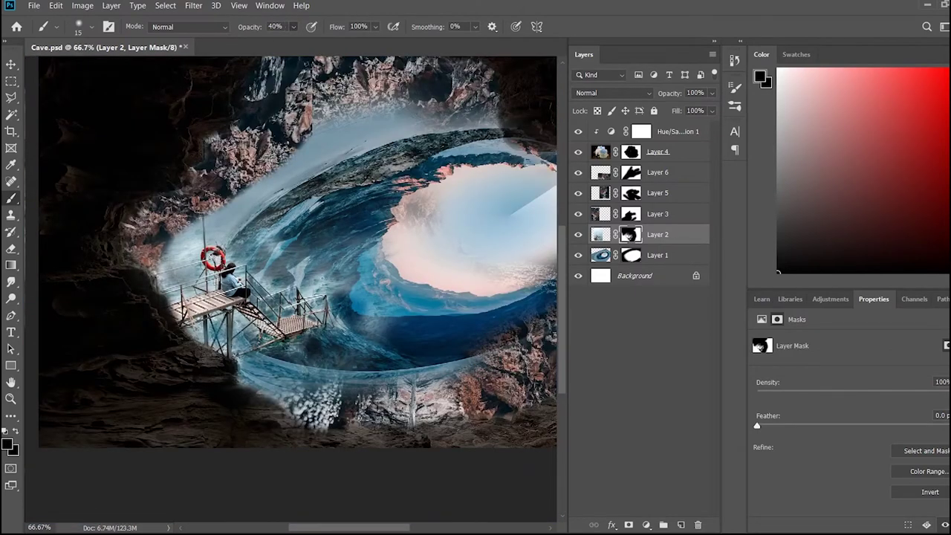
pyautogui.press(']')
pyautogui.press(']')
pyautogui.press(']')
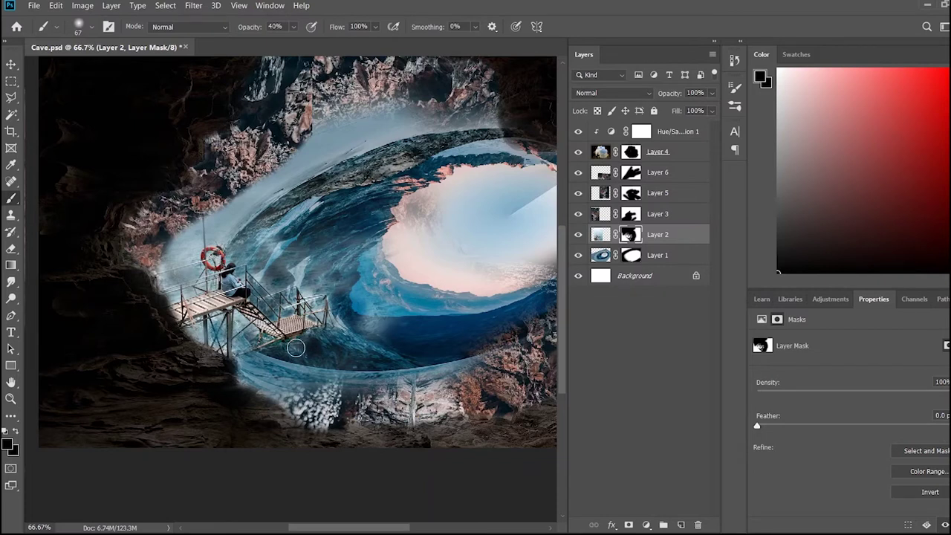
pyautogui.click(630, 152)
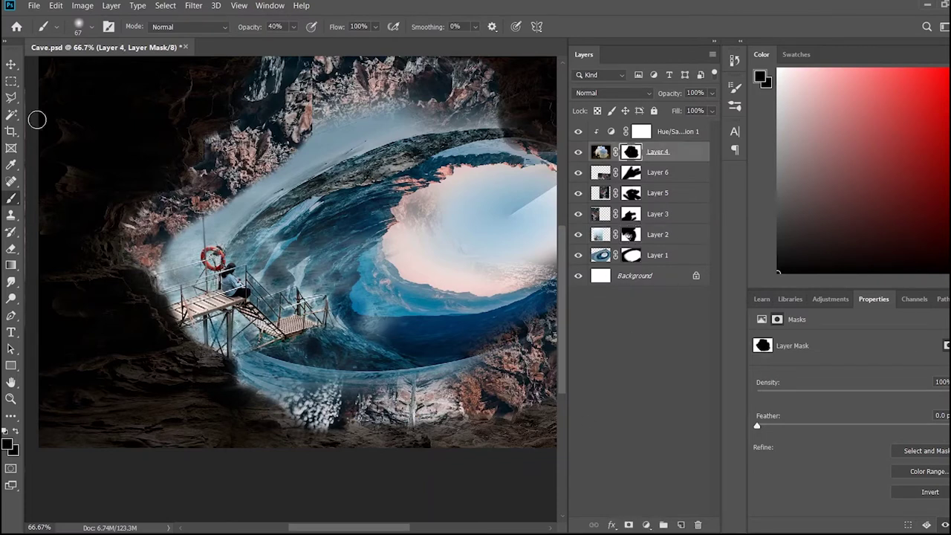
# Darken part of the bottom foam on Layer 4's mask
pyautogui.moveTo(260, 434)
pyautogui.mouseDown()
pyautogui.moveTo(442, 421)
pyautogui.moveTo(318, 424)
pyautogui.mouseUp()
pyautogui.press('0')
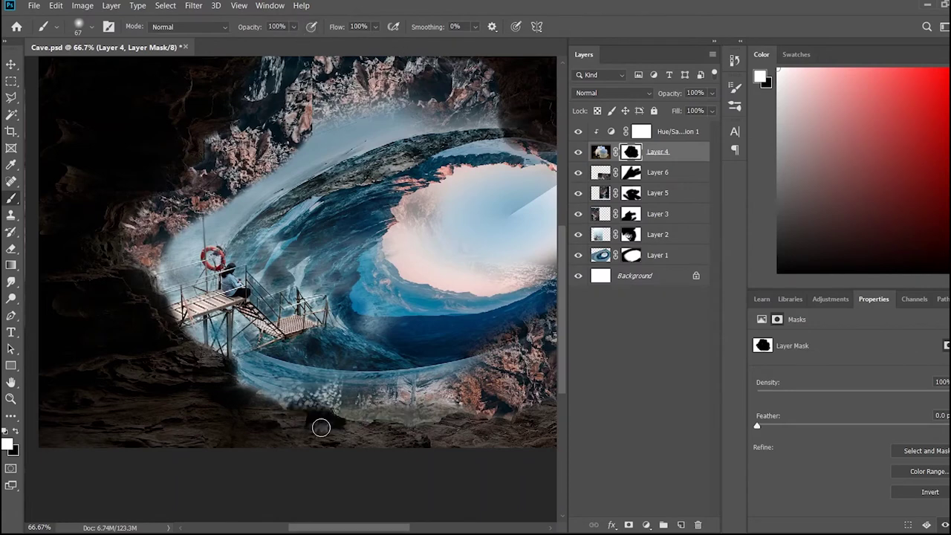
pyautogui.hotkey('ctrl', '-')
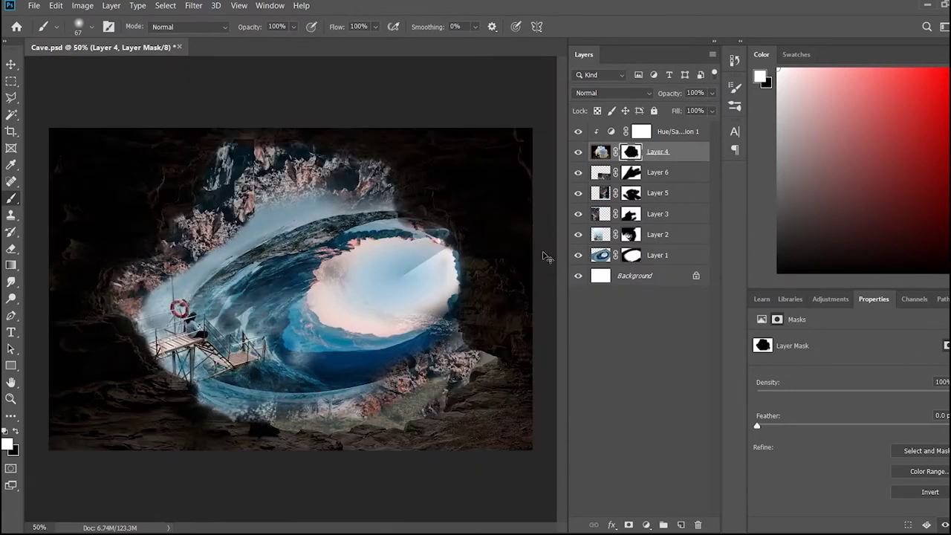
pyautogui.hotkey('ctrl', 'z')
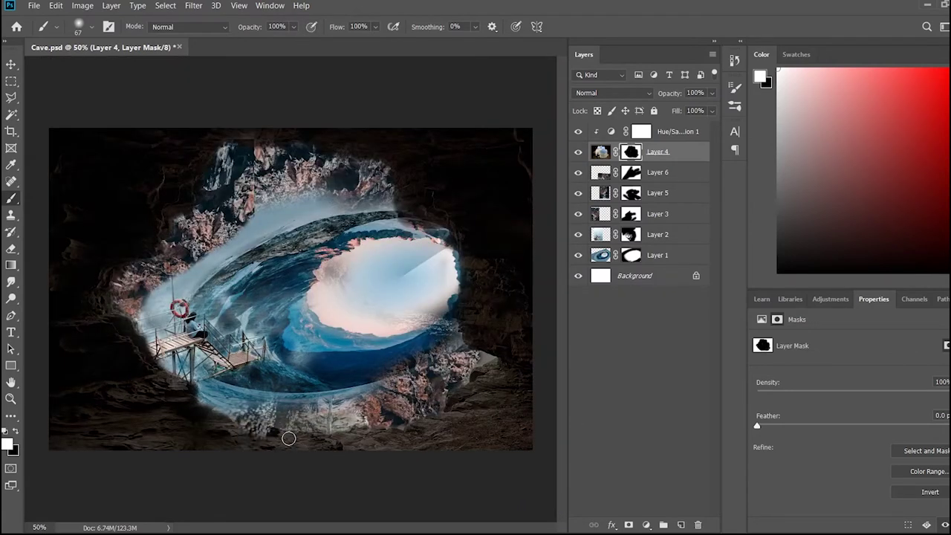
pyautogui.moveTo(297, 440); pyautogui.dragTo(223, 422)
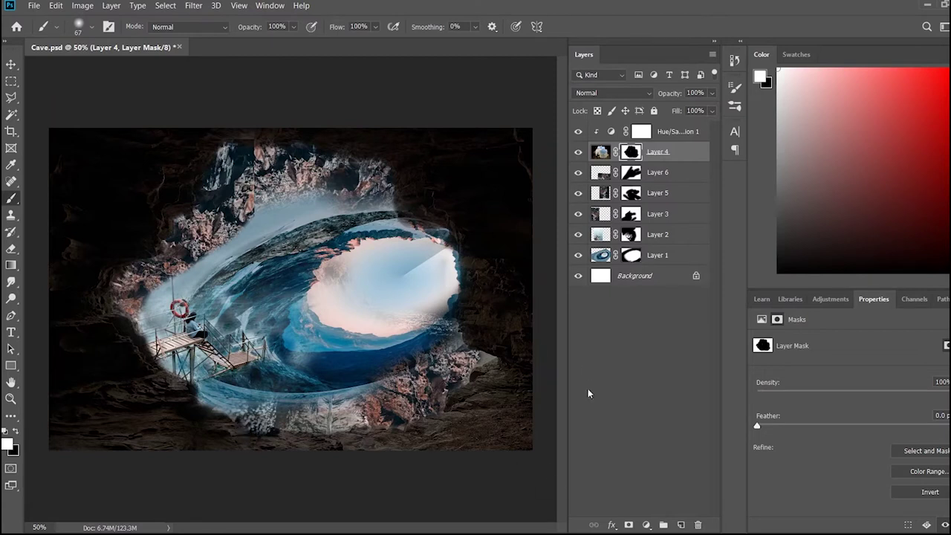
# Reveal brighter foam along the bottom edge and lighter water over rocks on Layer 6's mask
pyautogui.press('v')
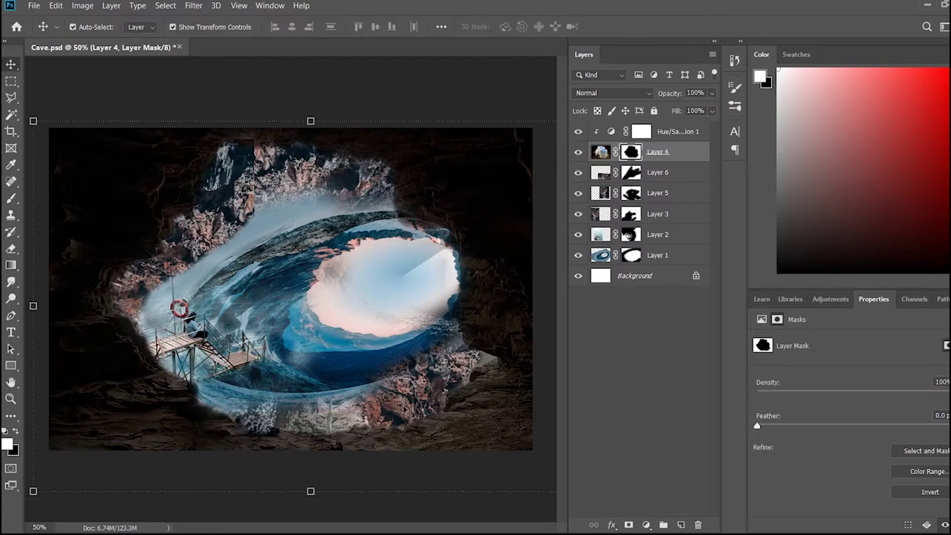
pyautogui.click(633, 174)
pyautogui.press('b')
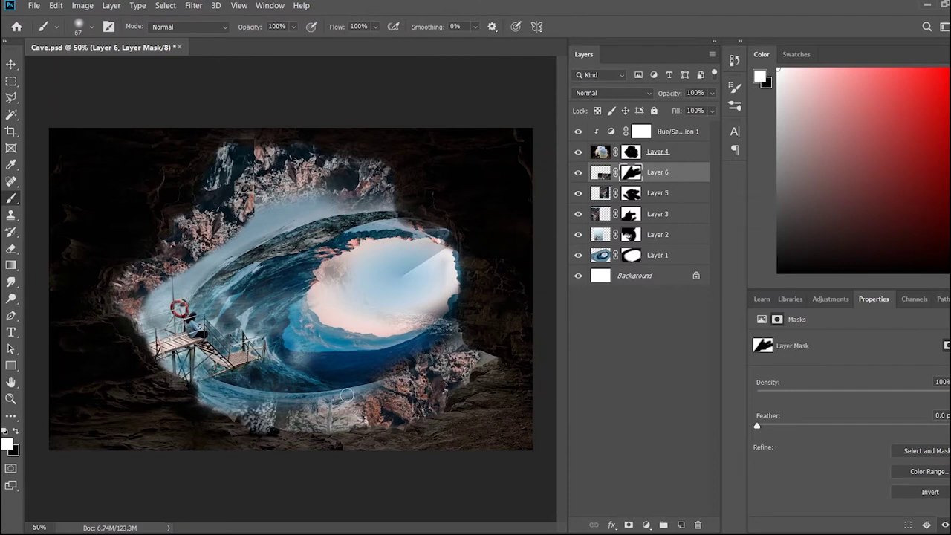
pyautogui.moveTo(238, 429); pyautogui.dragTo(343, 406)
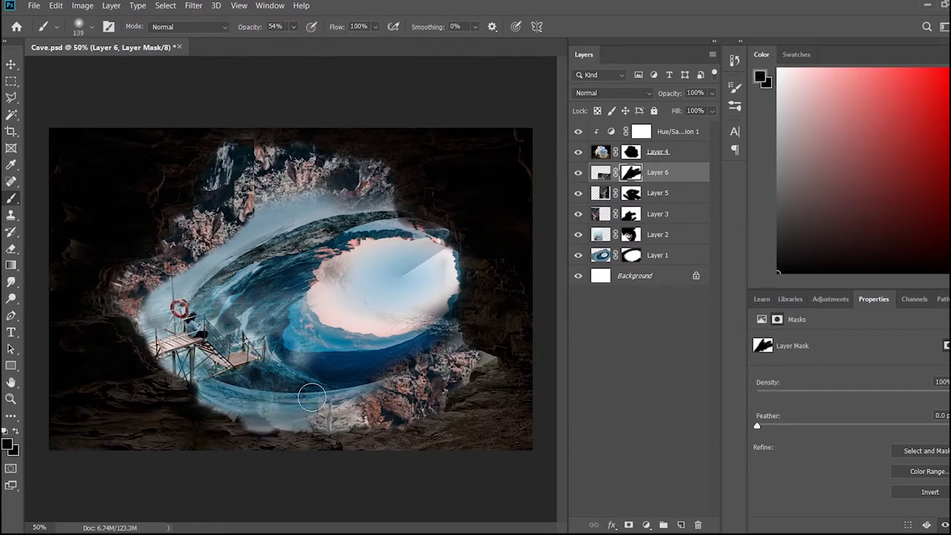
pyautogui.moveTo(425, 355)
pyautogui.mouseDown()
pyautogui.moveTo(378, 378)
pyautogui.moveTo(439, 368)
pyautogui.mouseUp()
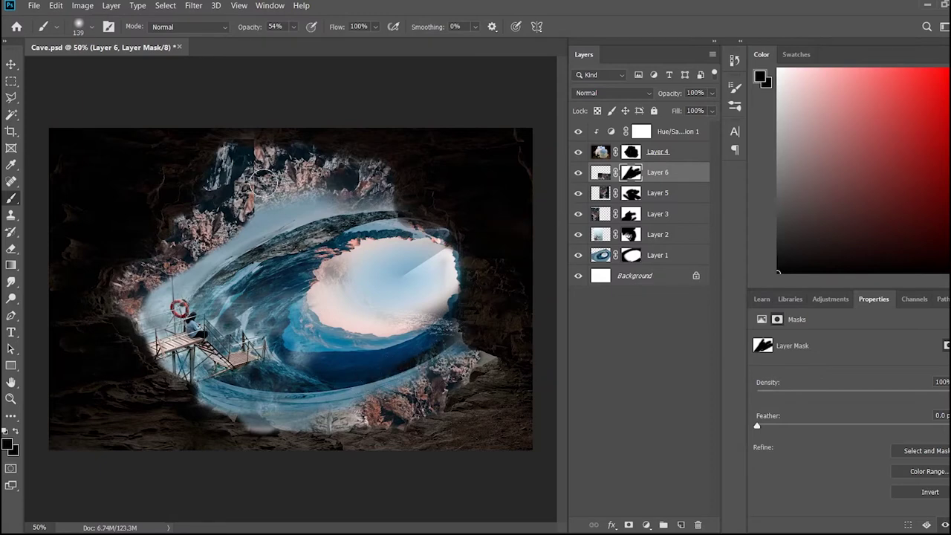
pyautogui.scroll(3, 264, 181)
pyautogui.scroll(5, 318, 456)
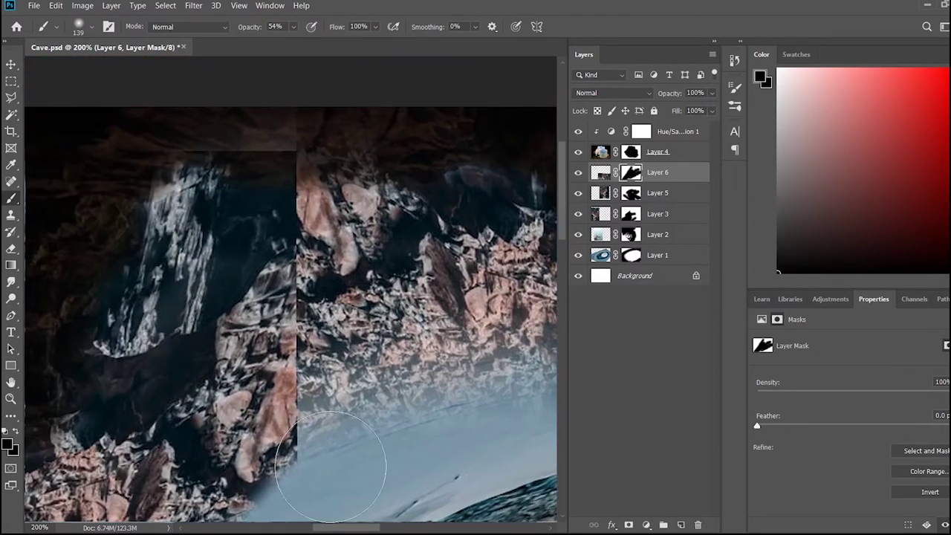
# Paint a vertical strip on Layer 3's mask above the life ring
pyautogui.press('v')
pyautogui.click(657, 213)
pyautogui.moveTo(335, 446); pyautogui.dragTo(220, 409)
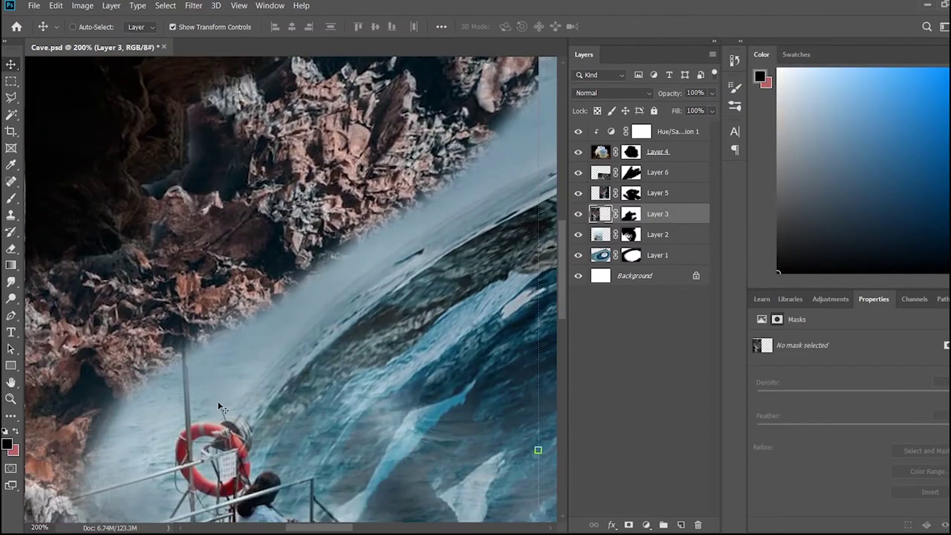
pyautogui.hotkey('ctrl', '-')
pyautogui.hotkey('ctrl', '-')
pyautogui.hotkey('ctrl', '-')
pyautogui.click(630, 214)
pyautogui.press('b')
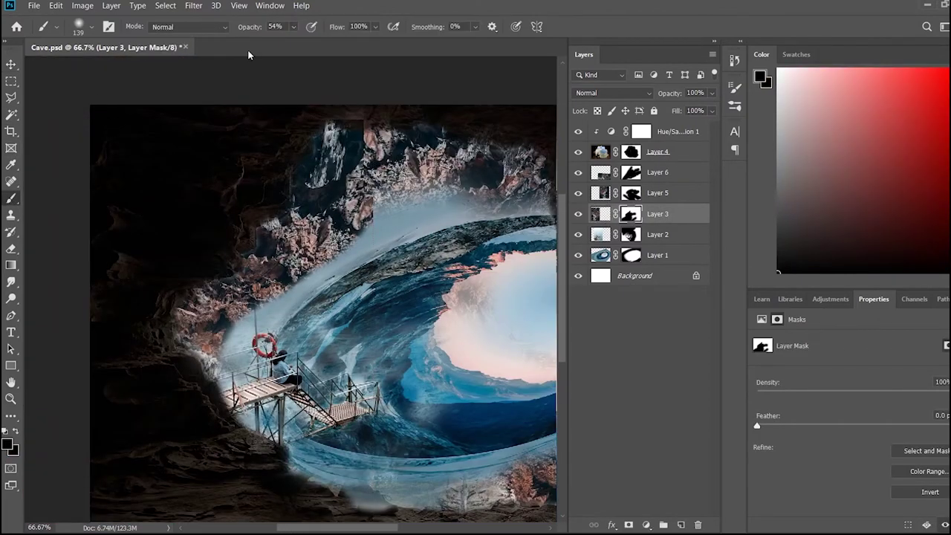
pyautogui.moveTo(364, 133); pyautogui.dragTo(365, 214)
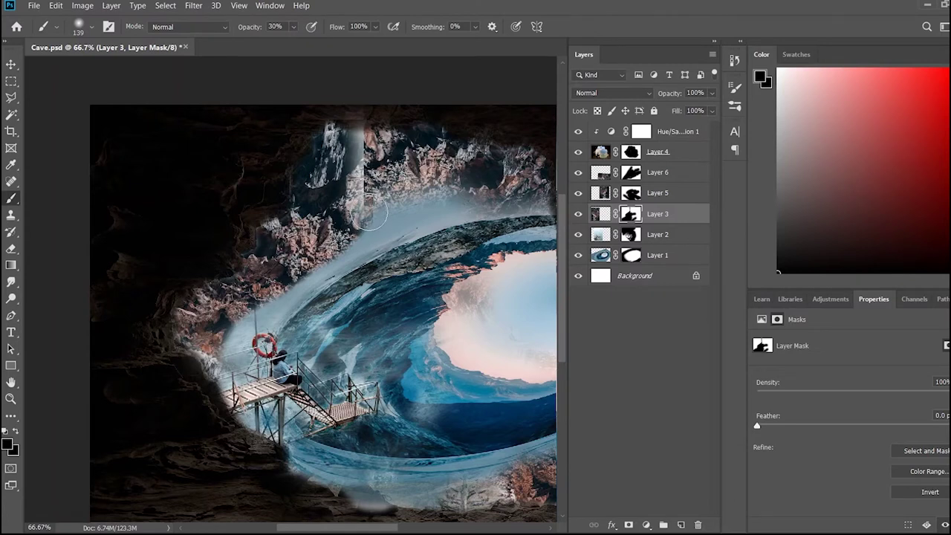
# Move Layer 3 above Layer 5, shift it left and start scaling it to about 105%
pyautogui.moveTo(686, 211); pyautogui.dragTo(684, 186)
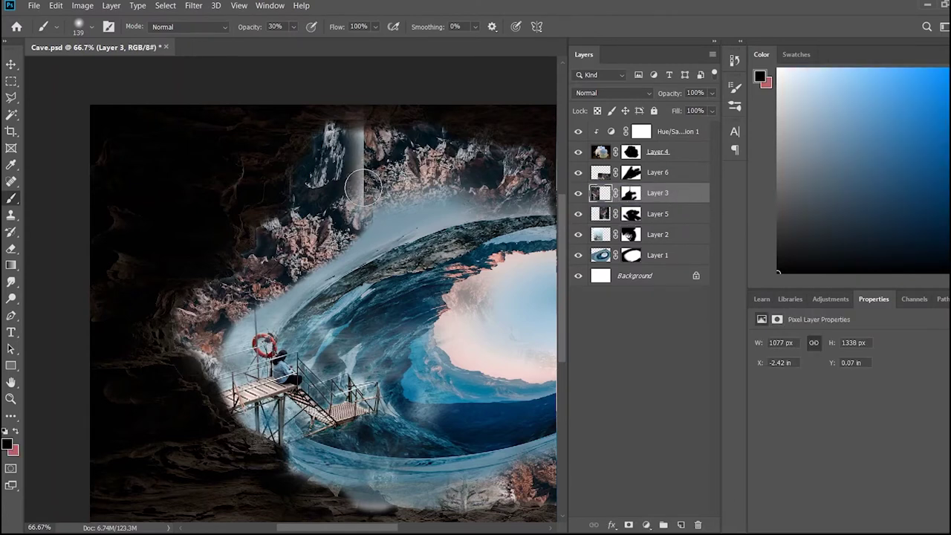
pyautogui.press('v')
pyautogui.moveTo(364, 216)
pyautogui.mouseDown()
pyautogui.moveTo(338, 214)
pyautogui.moveTo(349, 216)
pyautogui.mouseUp()
pyautogui.hotkey('ctrl', 't')
pyautogui.hotkey('ctrl', '-')
pyautogui.moveTo(289, 134)
pyautogui.mouseDown()
pyautogui.moveTo(304, 119)
pyautogui.moveTo(296, 125)
pyautogui.mouseUp()
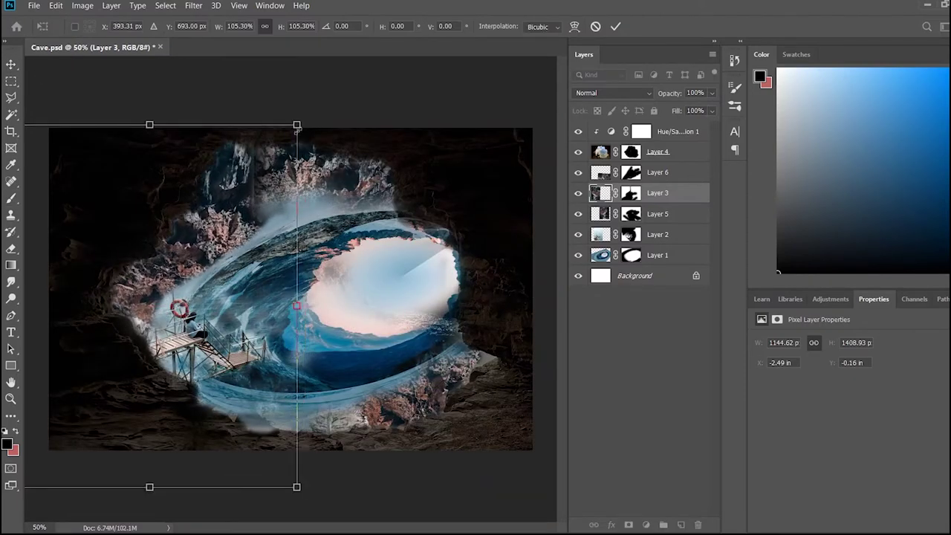
# Scale Layer 3 up to about 109% and apply the transform
pyautogui.moveTo(296, 125); pyautogui.dragTo(291, 113)
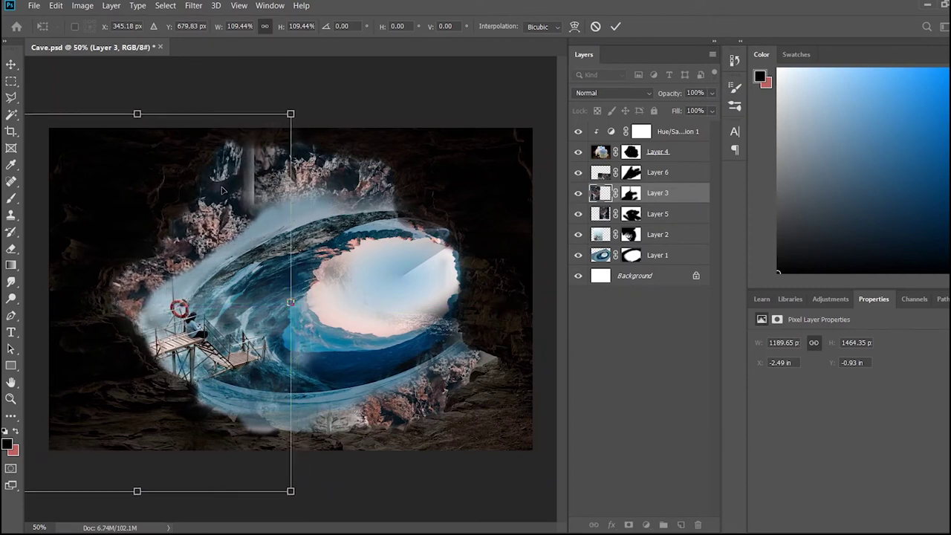
pyautogui.press('Return')
pyautogui.press('b')
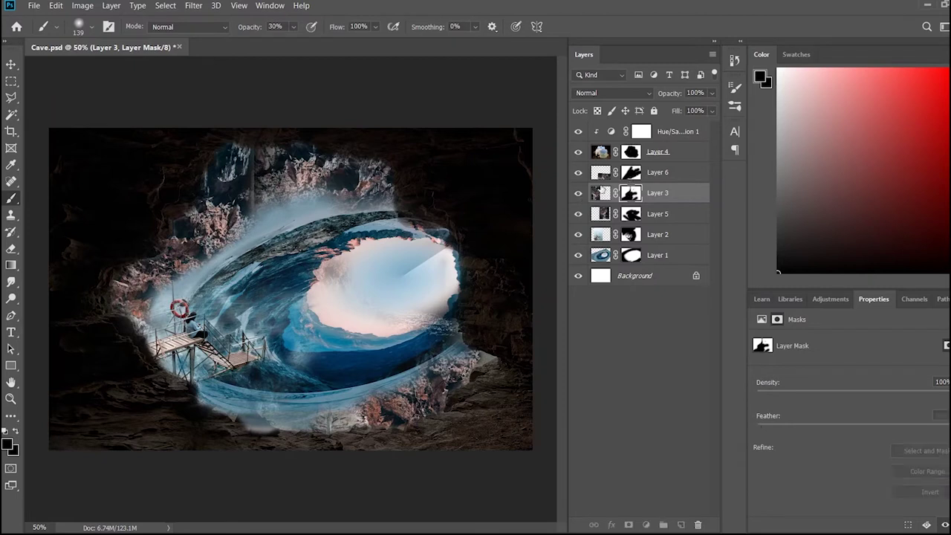
pyautogui.click(631, 214)
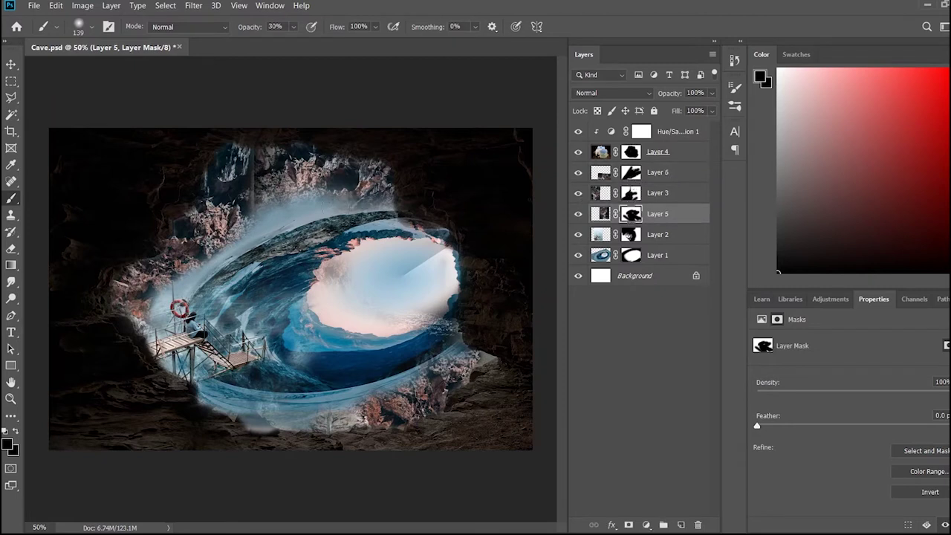
pyautogui.click(651, 151)
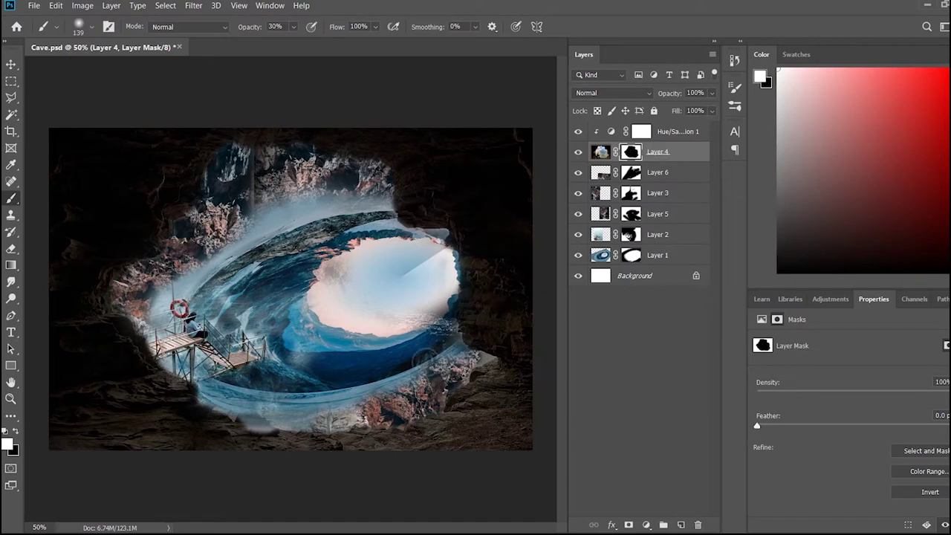
# Tweak Hue/Saturation 1's lightness, then add a Hue/Saturation layer clipped to Layer 1
pyautogui.click(672, 134)
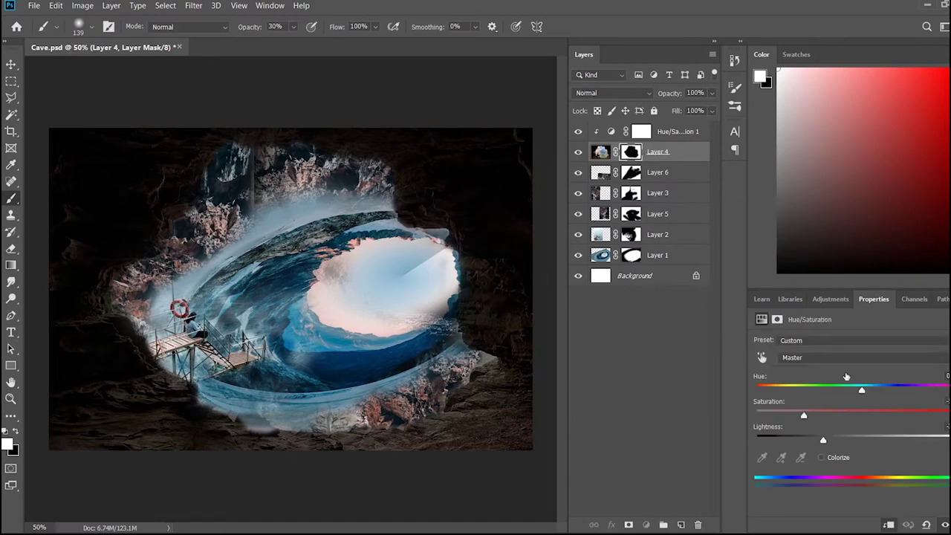
pyautogui.moveTo(820, 438); pyautogui.dragTo(825, 442)
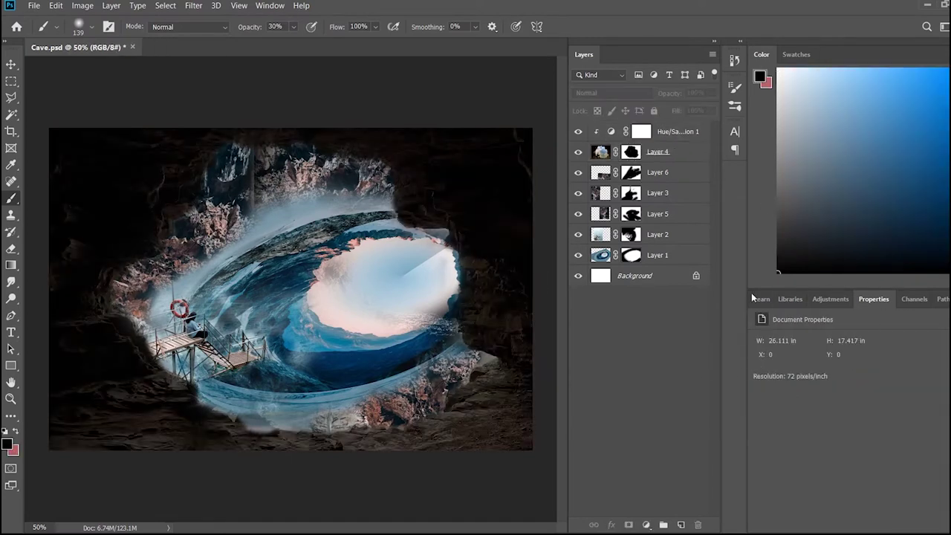
pyautogui.click(661, 257)
pyautogui.keyDown('alt'); pyautogui.click(678, 265); pyautogui.keyUp('alt')
# Lower Hue/Saturation 2's saturation and lightness, then mask Layer 2 left of the wave and below the pier
pyautogui.moveTo(862, 415); pyautogui.dragTo(801, 414)
pyautogui.moveTo(861, 439); pyautogui.dragTo(817, 443)
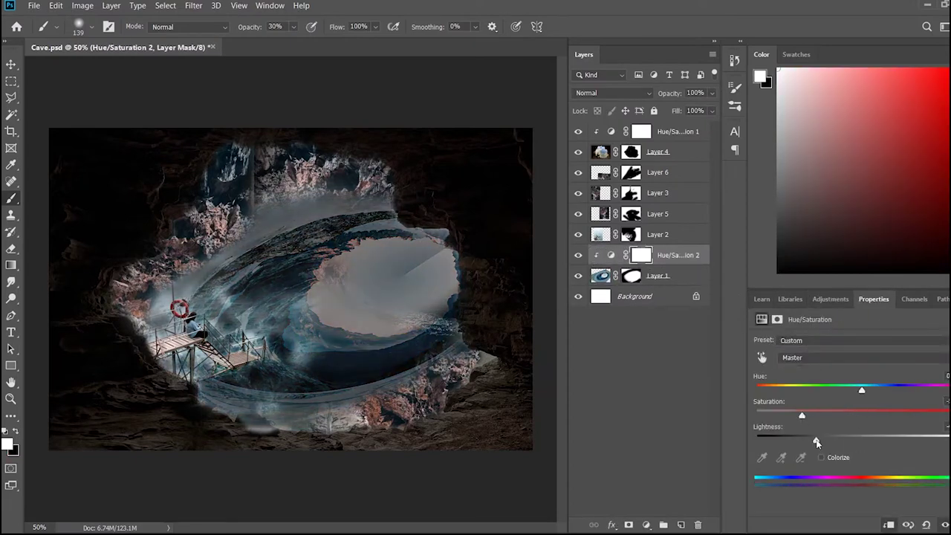
pyautogui.hotkey('alt', ']')
pyautogui.press('x')
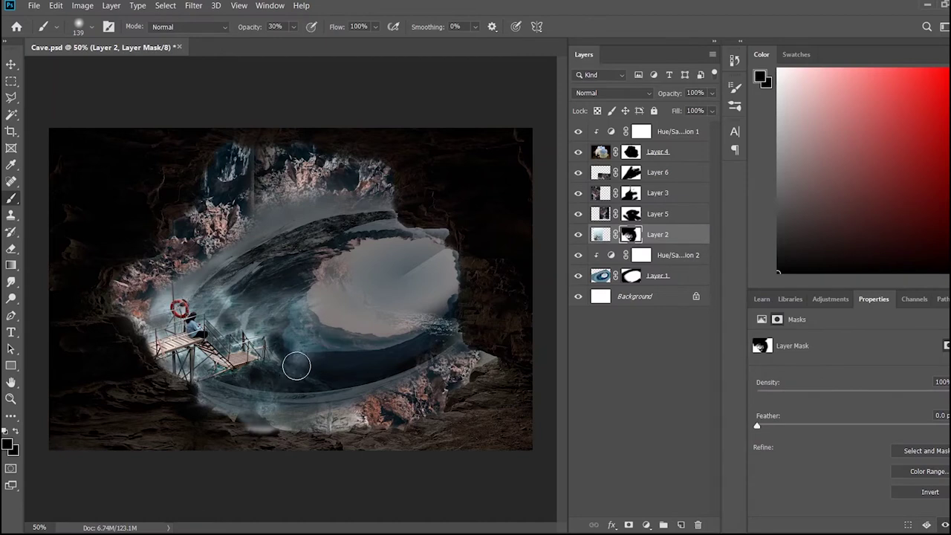
pyautogui.moveTo(341, 202)
pyautogui.mouseDown()
pyautogui.moveTo(237, 272)
pyautogui.moveTo(289, 334)
pyautogui.mouseUp()
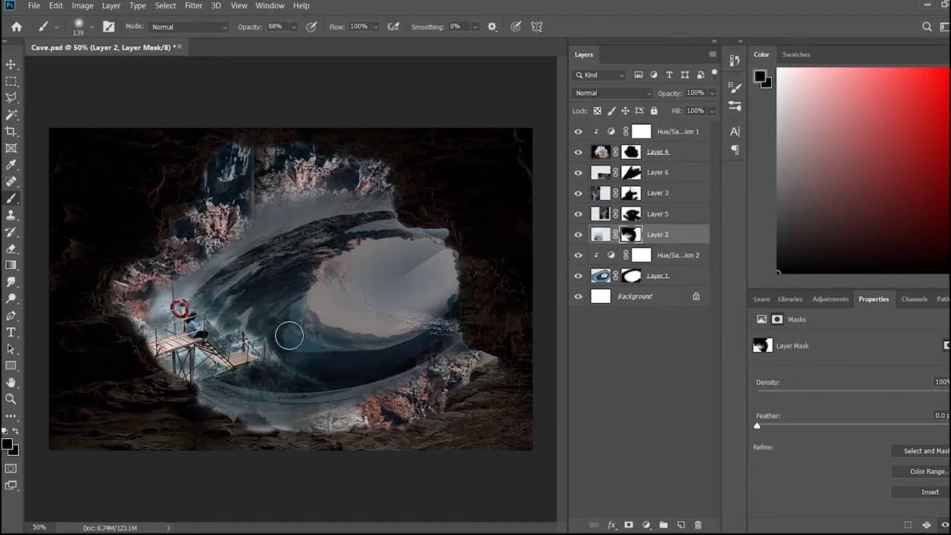
pyautogui.moveTo(161, 297); pyautogui.dragTo(305, 358)
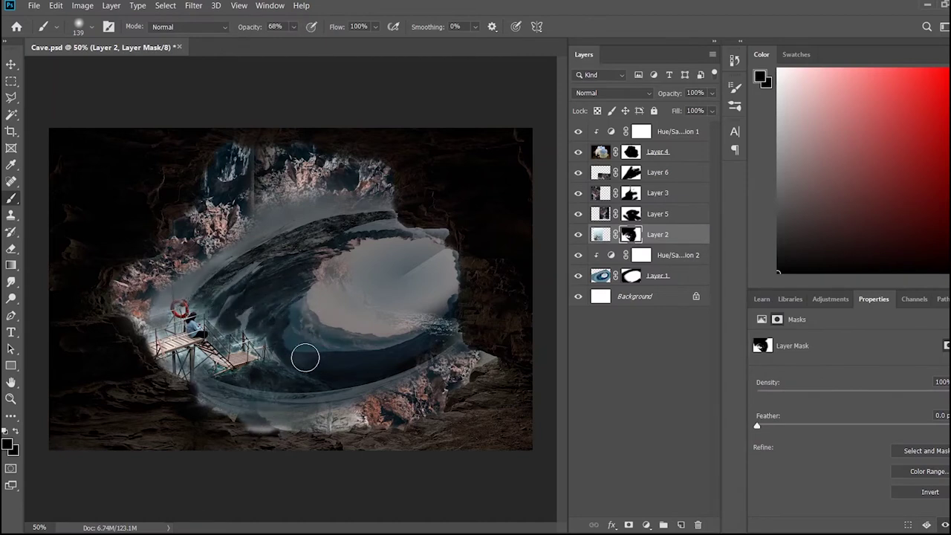
pyautogui.moveTo(140, 347); pyautogui.dragTo(211, 411)
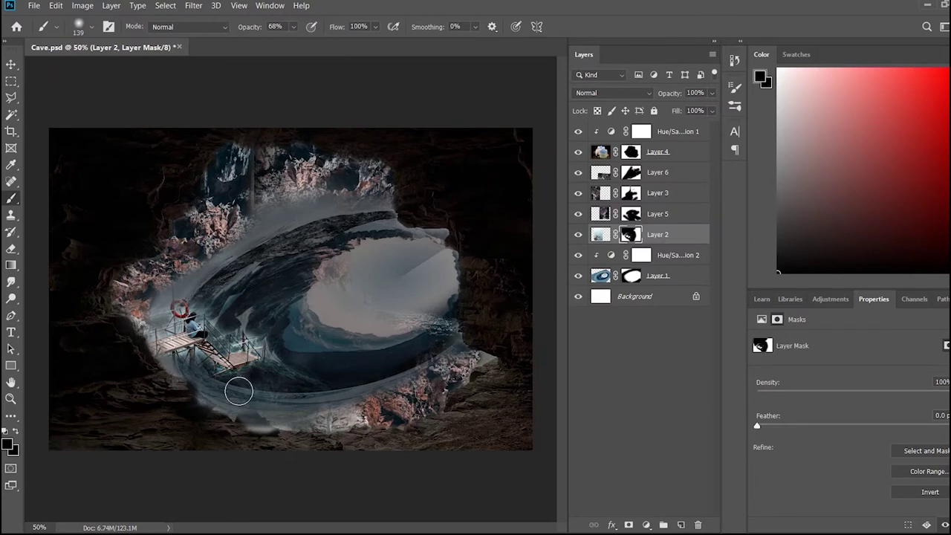
# Add Hue/Saturation 3 with lowered saturation and lightness, clipped to Layer 2
pyautogui.click(830, 298)
pyautogui.click(779, 355)
pyautogui.moveTo(861, 411); pyautogui.dragTo(824, 414)
pyautogui.moveTo(851, 444); pyautogui.dragTo(807, 442)
pyautogui.keyDown('alt'); pyautogui.click(671, 245); pyautogui.keyUp('alt')
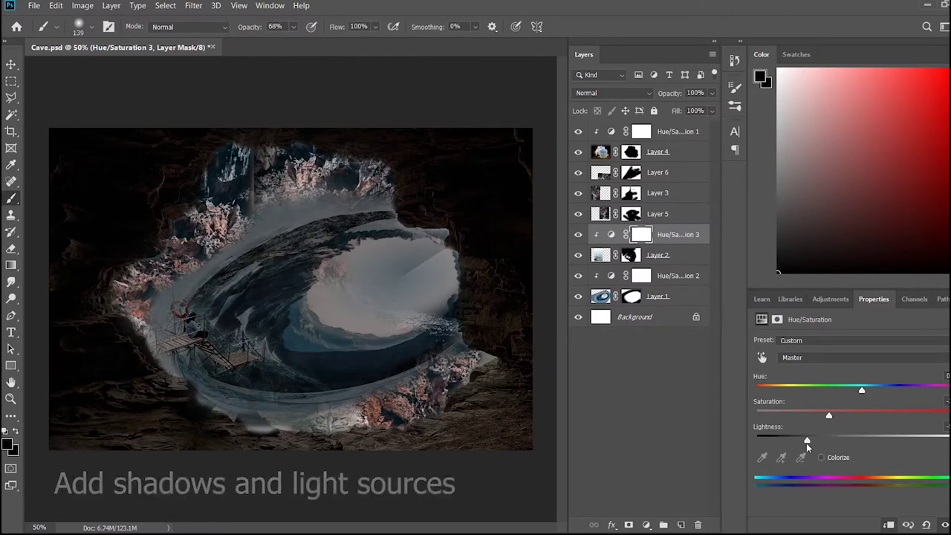
# Add Hue/Saturation 4 with lowered lightness and move it below Layer 6
pyautogui.click(657, 171)
pyautogui.click(829, 299)
pyautogui.click(777, 345)
pyautogui.moveTo(862, 441); pyautogui.dragTo(825, 443)
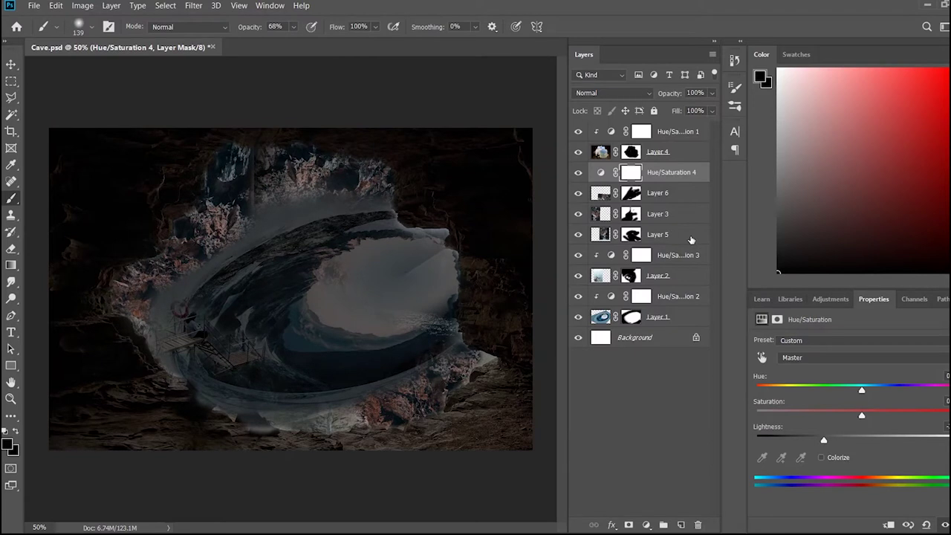
pyautogui.click(687, 191)
pyautogui.moveTo(668, 191); pyautogui.dragTo(668, 206)
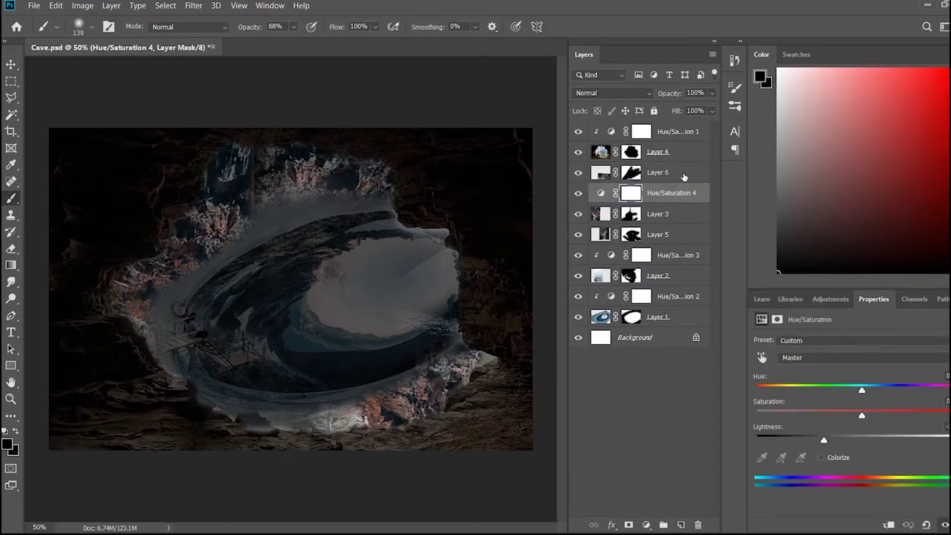
# Add another Hue/Saturation layer with lowered lightness and clip it to its neighbouring layer
pyautogui.click(668, 193)
pyautogui.click(830, 298)
pyautogui.click(777, 346)
pyautogui.moveTo(862, 440); pyautogui.dragTo(822, 441)
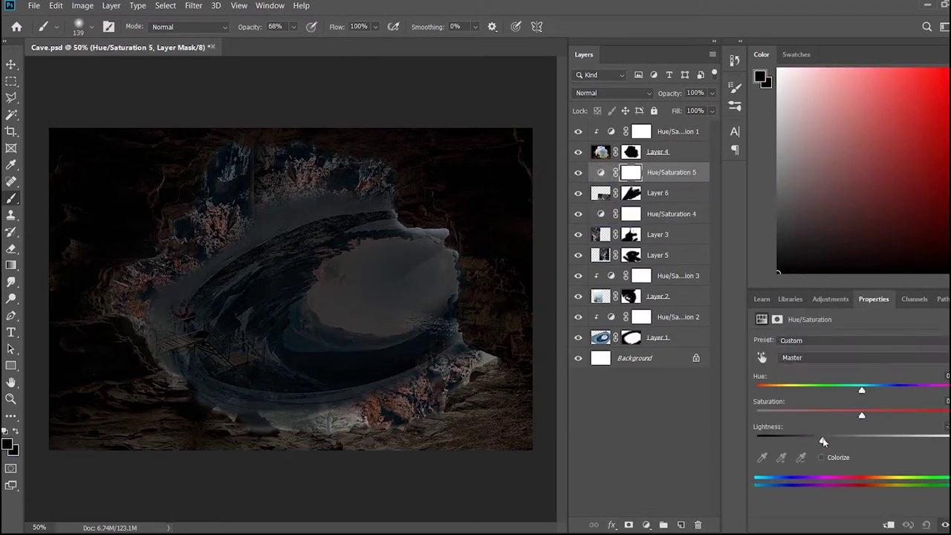
pyautogui.keyDown('alt'); pyautogui.click(668, 161); pyautogui.keyUp('alt')
pyautogui.moveTo(663, 181); pyautogui.dragTo(664, 187)
# Compare with and without the darkening, undo misplaced changes, and darken with Hue/Saturation 4
pyautogui.doubleClick(578, 193)
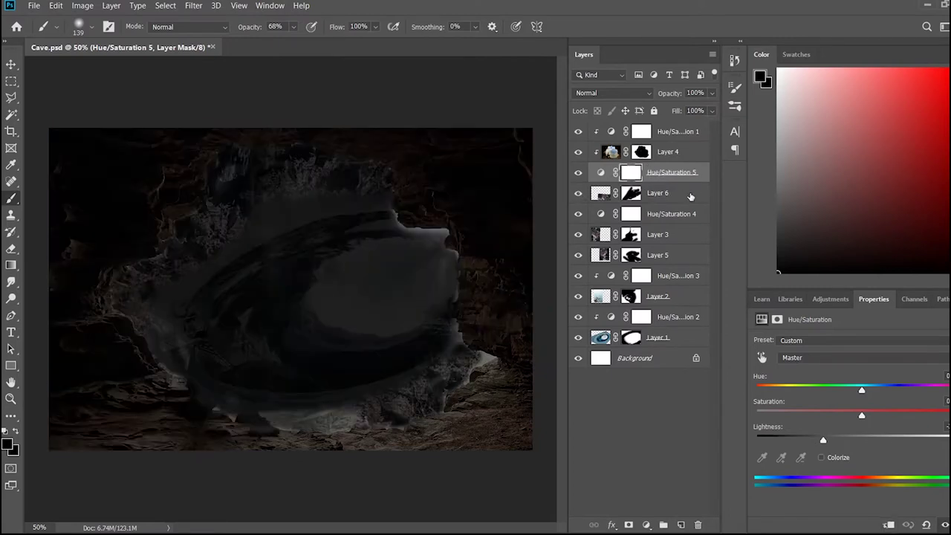
pyautogui.click(579, 173)
pyautogui.click(579, 172)
pyautogui.doubleClick(579, 172)
pyautogui.hotkey('ctrl', 'z')
pyautogui.hotkey('ctrl', 'z')
pyautogui.hotkey('ctrl', 'z')
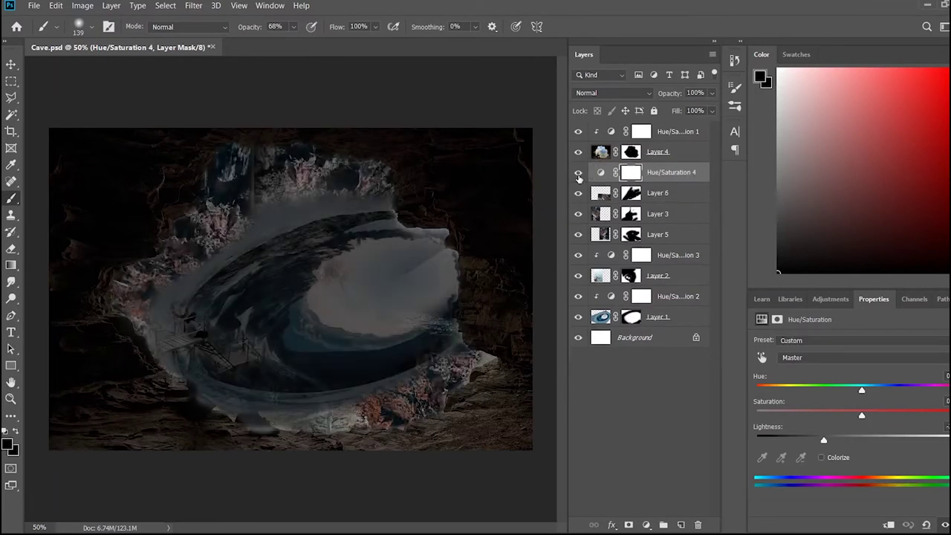
pyautogui.hotkey('ctrl', 'z')
pyautogui.hotkey('ctrl', 'z')
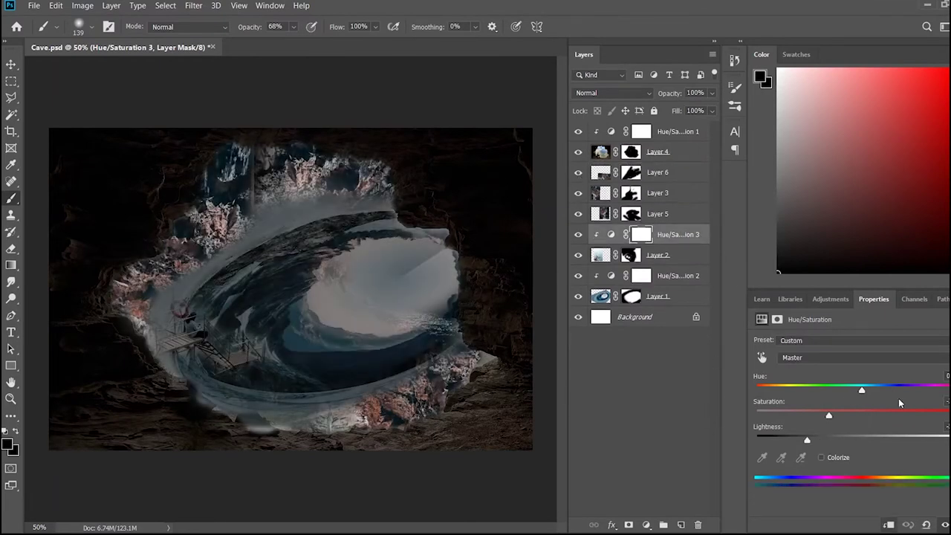
pyautogui.hotkey('ctrl', 'shift', 'z')
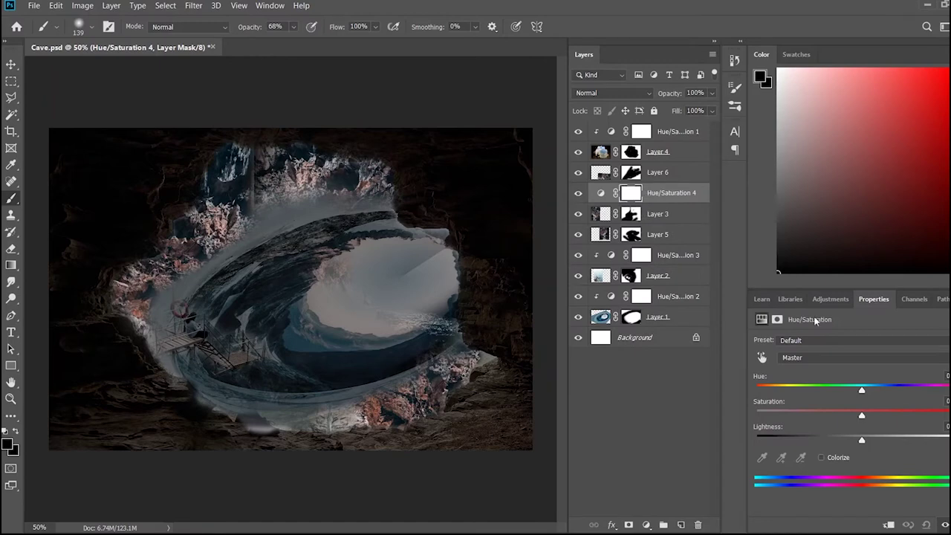
pyautogui.click(822, 440)
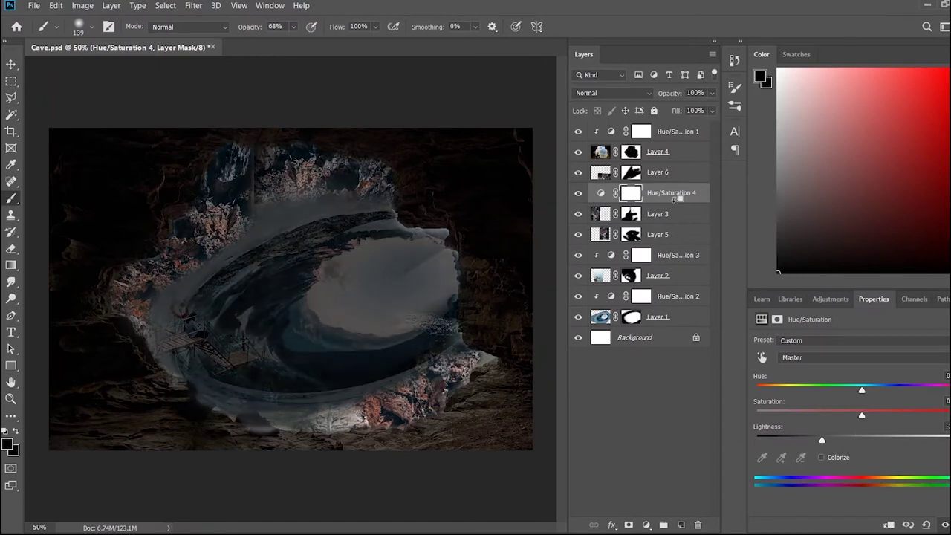
# Duplicate the adjustment as Hue/Saturation 5, lower its lightness and clip it in place
pyautogui.moveTo(674, 199)
pyautogui.mouseDown()
pyautogui.moveTo(669, 242)
pyautogui.moveTo(658, 229)
pyautogui.mouseUp()
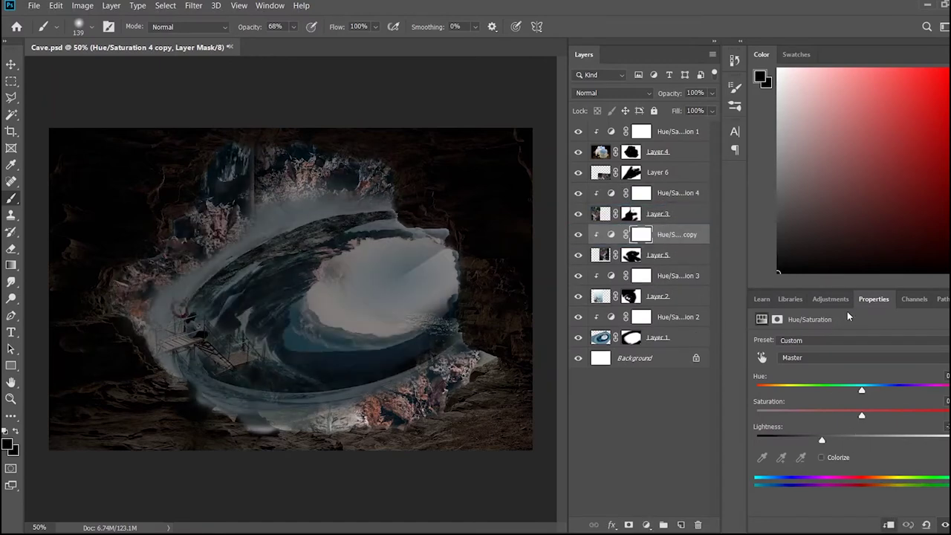
pyautogui.moveTo(658, 171); pyautogui.dragTo(658, 173)
pyautogui.moveTo(861, 440); pyautogui.dragTo(780, 440)
pyautogui.keyDown('alt'); pyautogui.click(663, 182); pyautogui.keyUp('alt')
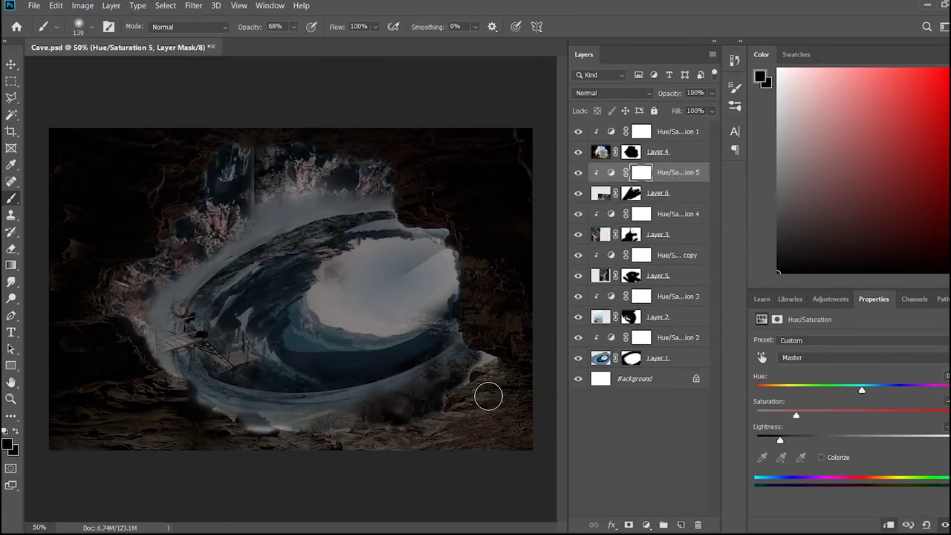
# Paint out the bottom glow on Layer 4's mask and add an empty Layer 7 on top
pyautogui.hotkey('alt', '[')
pyautogui.hotkey('alt', ']')
pyautogui.hotkey('alt', ']')
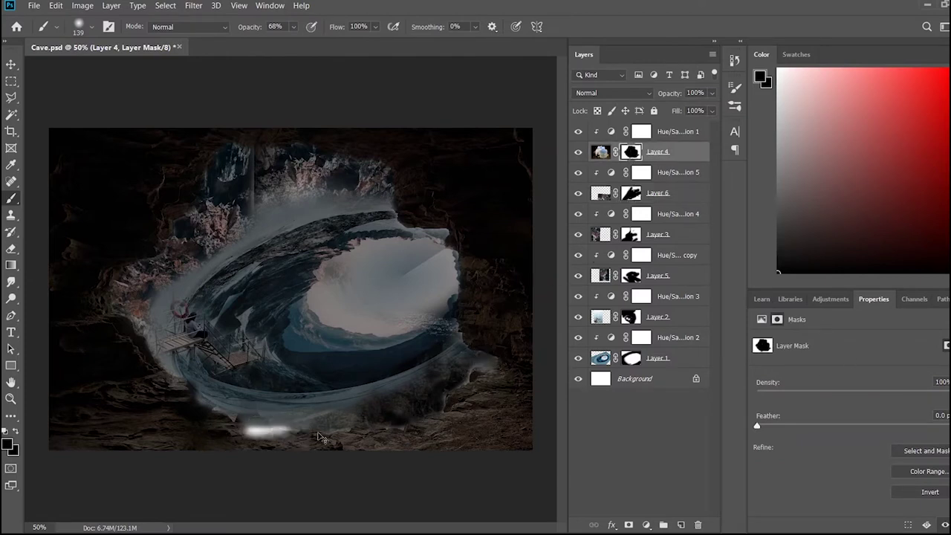
pyautogui.moveTo(282, 430); pyautogui.dragTo(245, 435)
pyautogui.keyDown('alt'); pyautogui.click(256, 429); pyautogui.keyUp('alt')
pyautogui.press('d')
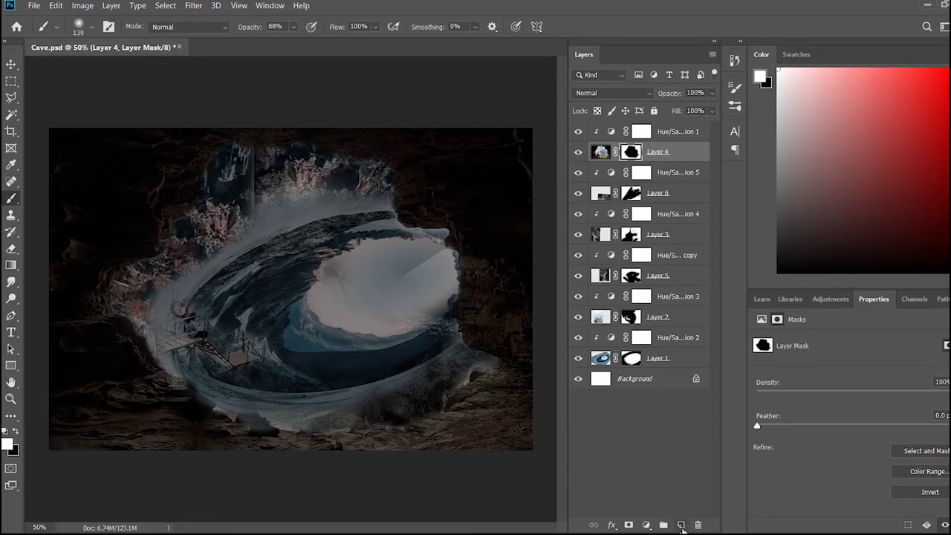
pyautogui.click(680, 525)
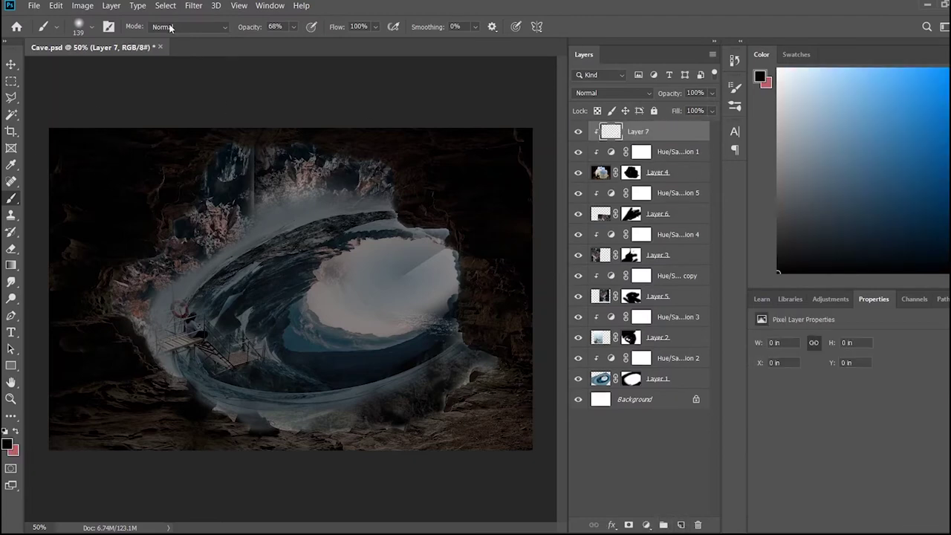
pyautogui.press(']')
pyautogui.press(']')
pyautogui.press(']')
# Wash soft blue paint across most of the cave on Layer 7, then add an empty Layer 8
pyautogui.click(884, 120)
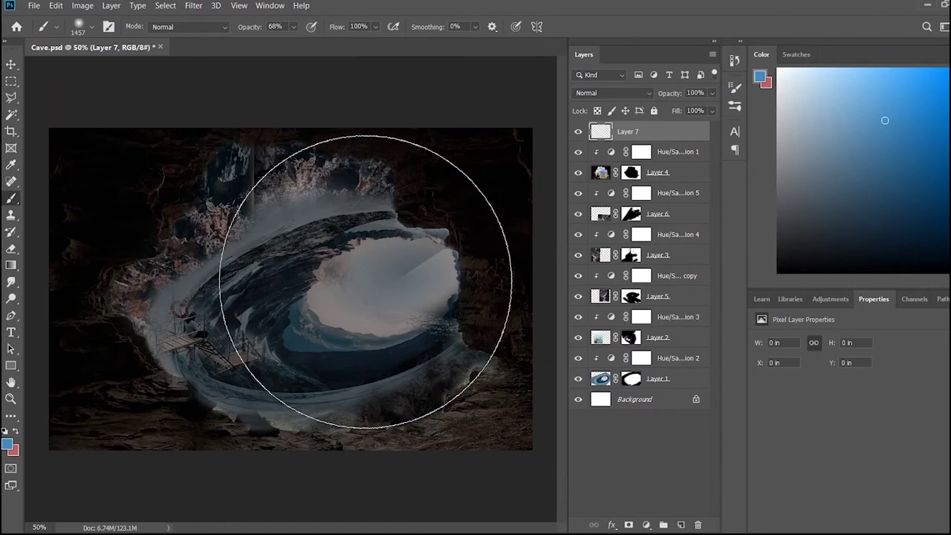
pyautogui.click(349, 255)
pyautogui.moveTo(348, 255)
pyautogui.mouseDown()
pyautogui.moveTo(404, 329)
pyautogui.moveTo(201, 275)
pyautogui.moveTo(275, 276)
pyautogui.mouseUp()
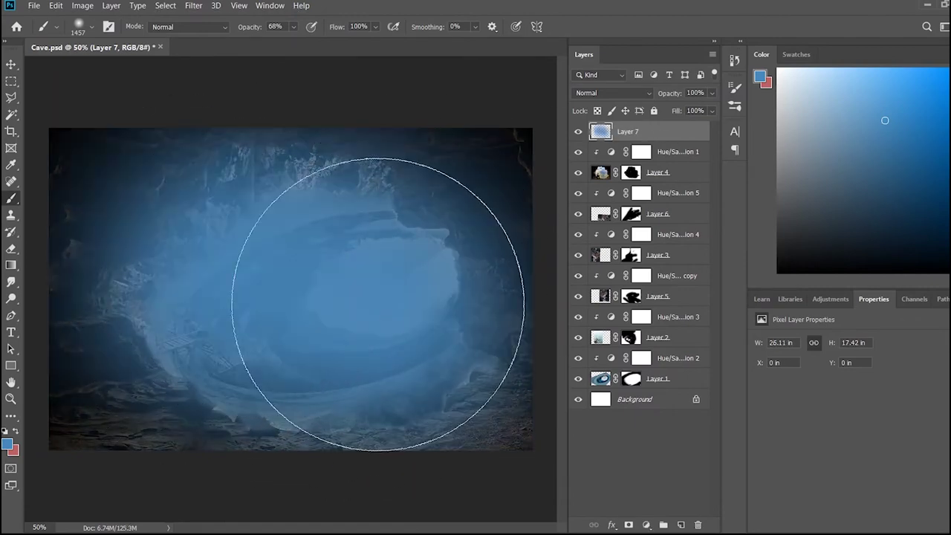
pyautogui.scroll(-4, 651, 95)
pyautogui.scroll(-4, 651, 95)
pyautogui.scroll(-2, 651, 94)
pyautogui.scroll(-1, 651, 94)
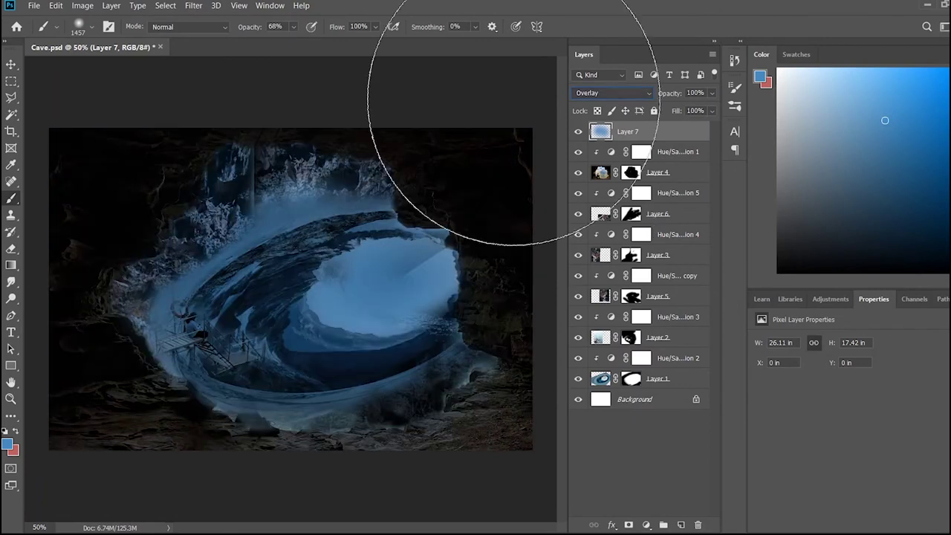
pyautogui.click(680, 524)
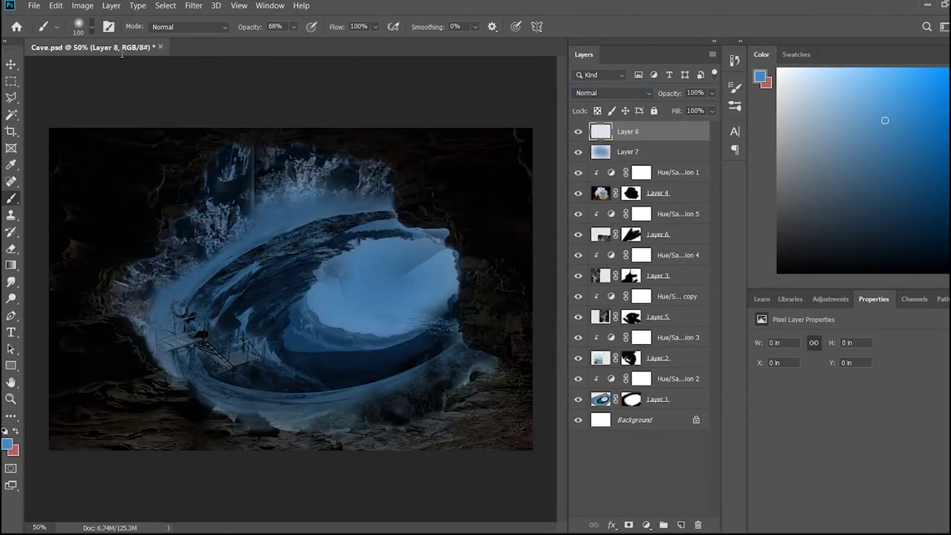
# Paint a low-opacity pale-blue glow on Layer 8 across the wave's centre, upper left and right-hand rocks
pyautogui.moveTo(371, 297)
pyautogui.mouseDown()
pyautogui.moveTo(496, 257)
pyautogui.moveTo(349, 289)
pyautogui.moveTo(392, 276)
pyautogui.moveTo(341, 282)
pyautogui.mouseUp()
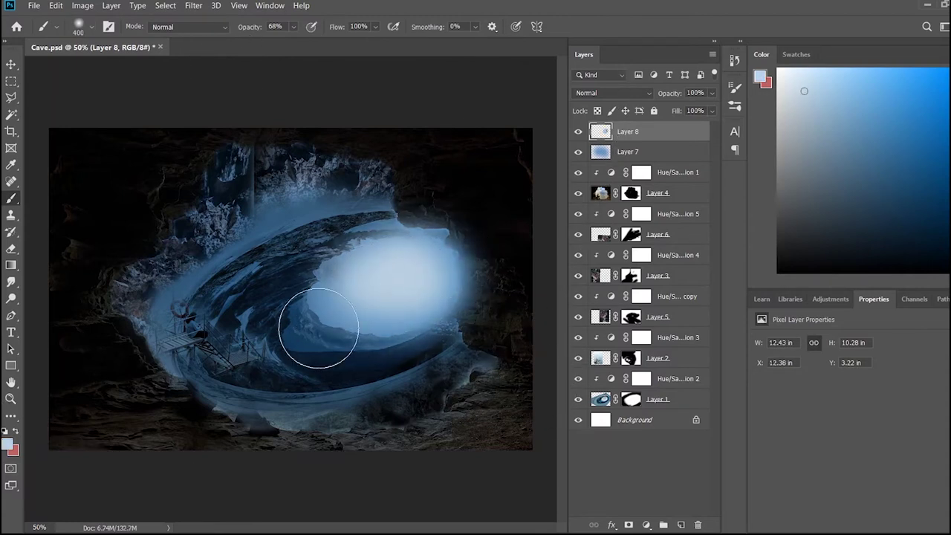
pyautogui.press('1')
pyautogui.press('2')
pyautogui.moveTo(319, 280)
pyautogui.mouseDown()
pyautogui.moveTo(339, 350)
pyautogui.moveTo(248, 303)
pyautogui.moveTo(435, 361)
pyautogui.moveTo(420, 265)
pyautogui.mouseUp()
pyautogui.moveTo(221, 213); pyautogui.dragTo(206, 228)
pyautogui.moveTo(441, 382); pyautogui.dragTo(510, 386)
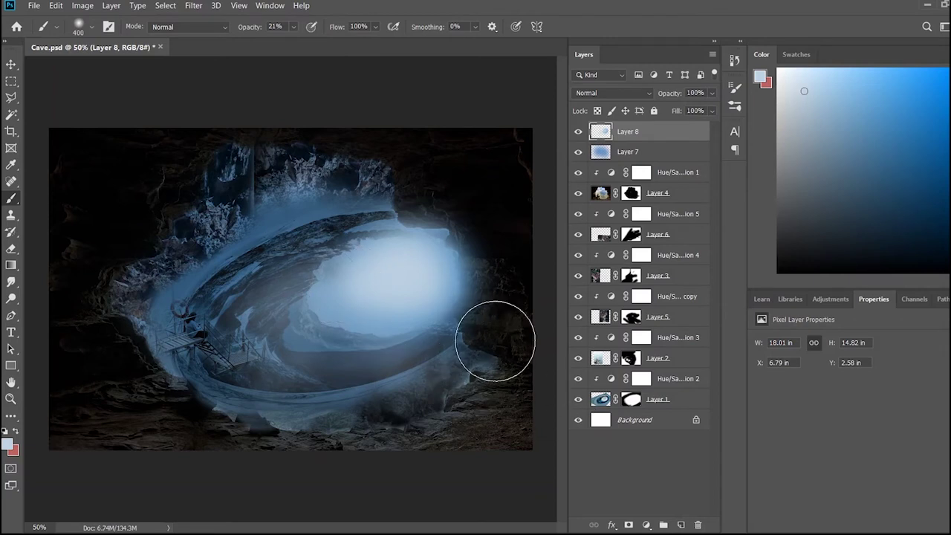
# Strengthen the central glow on new Layer 9, zoom to 100% and select Layer 4's mask
pyautogui.keyDown('ctrl'); pyautogui.click(680, 524); pyautogui.keyUp('ctrl')
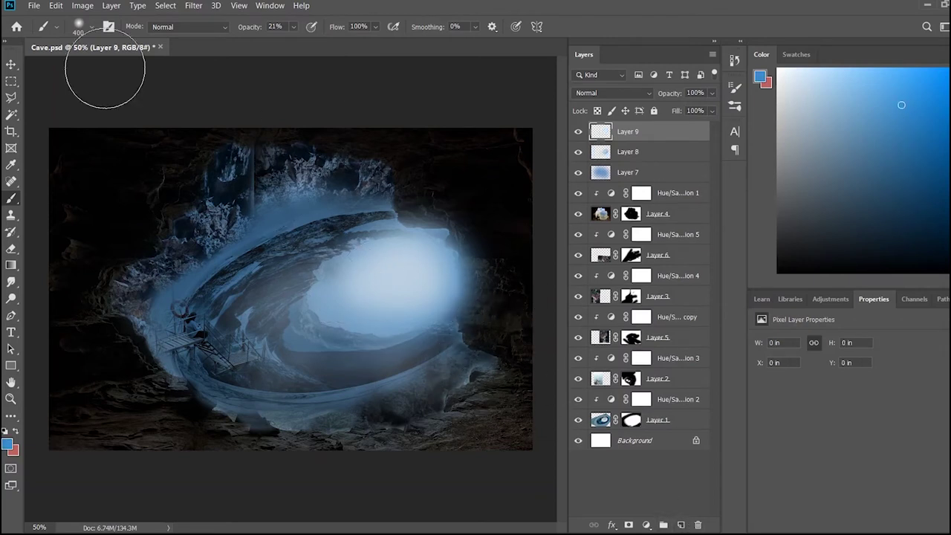
pyautogui.moveTo(349, 238)
pyautogui.mouseDown()
pyautogui.moveTo(426, 286)
pyautogui.moveTo(327, 349)
pyautogui.mouseUp()
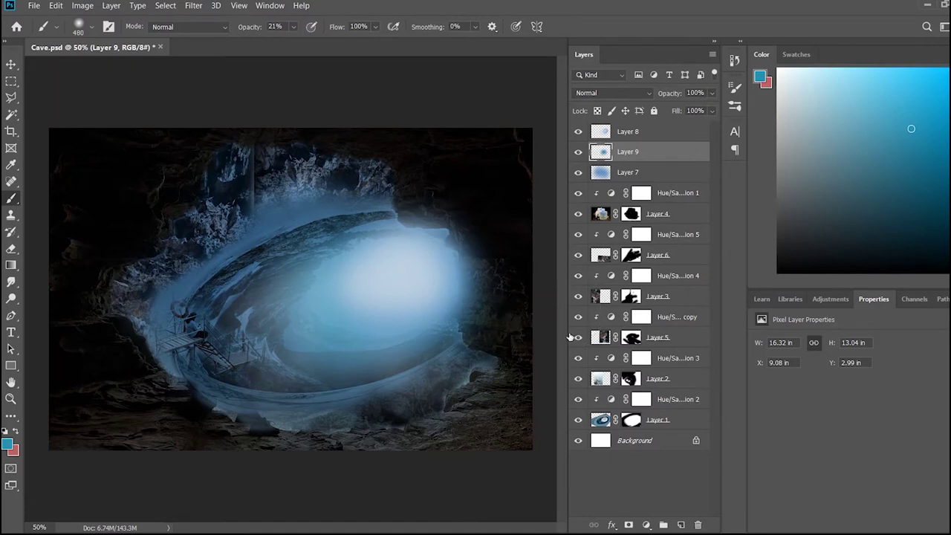
pyautogui.hotkey('ctrl', '1')
pyautogui.scroll(-6, 223, 276)
pyautogui.click(631, 213)
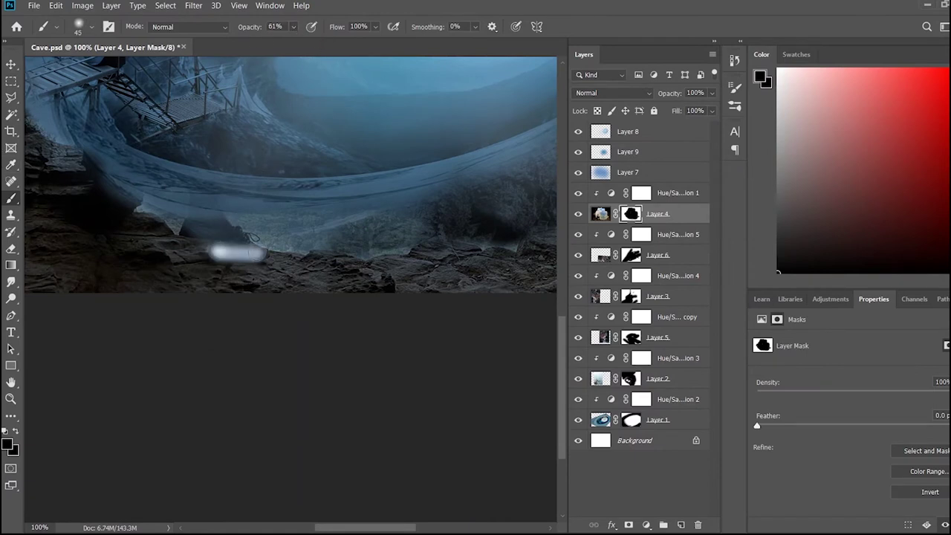
# Clone nearby rock over the dark boot on Layer 4, then add Layer 10 clipped to Layer 4
pyautogui.hotkey('ctrl', '2')
pyautogui.press('s')
pyautogui.keyDown('alt'); pyautogui.click(270, 277); pyautogui.keyUp('alt')
pyautogui.moveTo(238, 257); pyautogui.dragTo(198, 245)
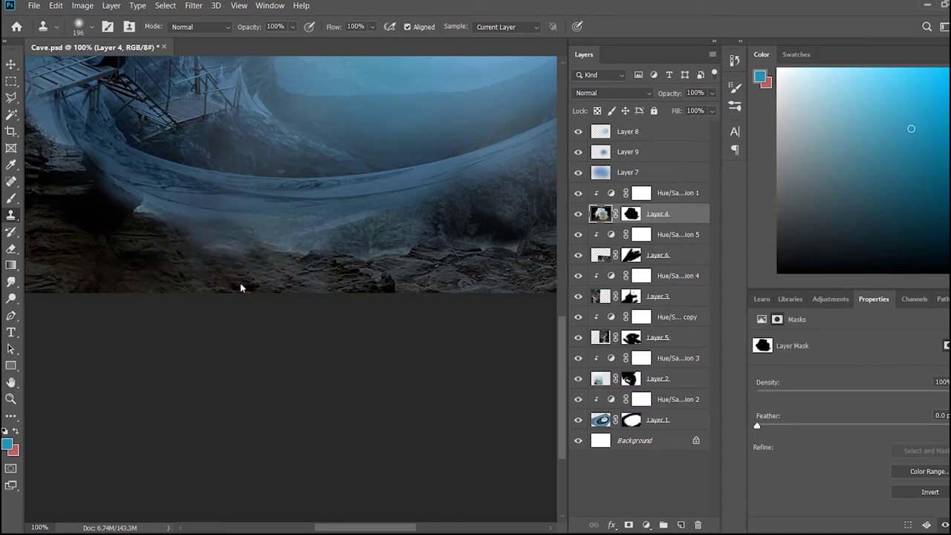
pyautogui.hotkey('ctrl', '-')
pyautogui.hotkey('ctrl', '-')
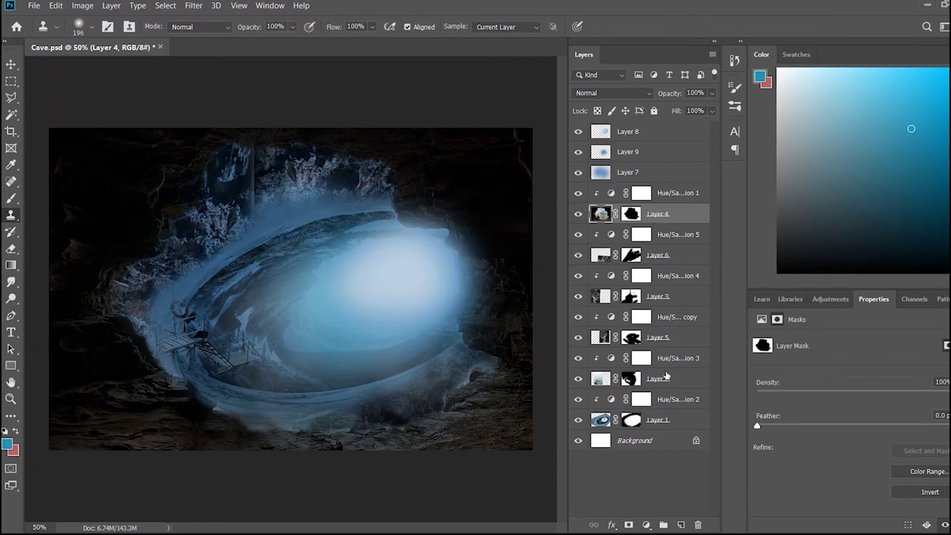
pyautogui.click(683, 526)
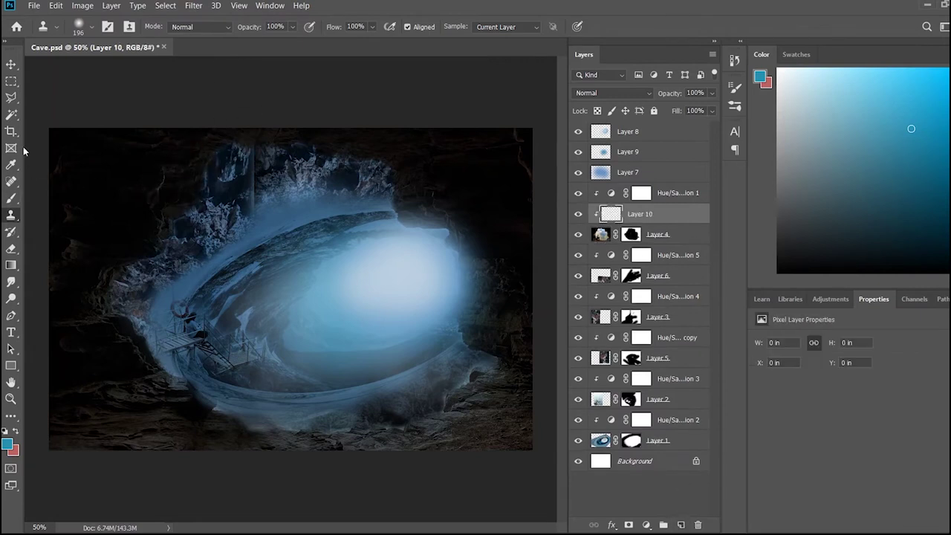
# Paint soft blue light at 26% opacity along the upper, left and lower cave edges
pyautogui.press('b')
pyautogui.press('2')
pyautogui.press('6')
pyautogui.moveTo(215, 171)
pyautogui.mouseDown()
pyautogui.moveTo(117, 275)
pyautogui.moveTo(156, 369)
pyautogui.mouseUp()
pyautogui.moveTo(394, 210); pyautogui.dragTo(248, 142)
pyautogui.moveTo(154, 376)
pyautogui.mouseDown()
pyautogui.moveTo(138, 391)
pyautogui.moveTo(246, 433)
pyautogui.moveTo(404, 426)
pyautogui.moveTo(478, 365)
pyautogui.moveTo(434, 407)
pyautogui.mouseUp()
# Add faint 4%-opacity blue strokes along the cave rim, then deselect the light layer
pyautogui.press('0')
pyautogui.press('4')
pyautogui.moveTo(93, 359)
pyautogui.mouseDown()
pyautogui.moveTo(153, 425)
pyautogui.moveTo(490, 407)
pyautogui.mouseUp()
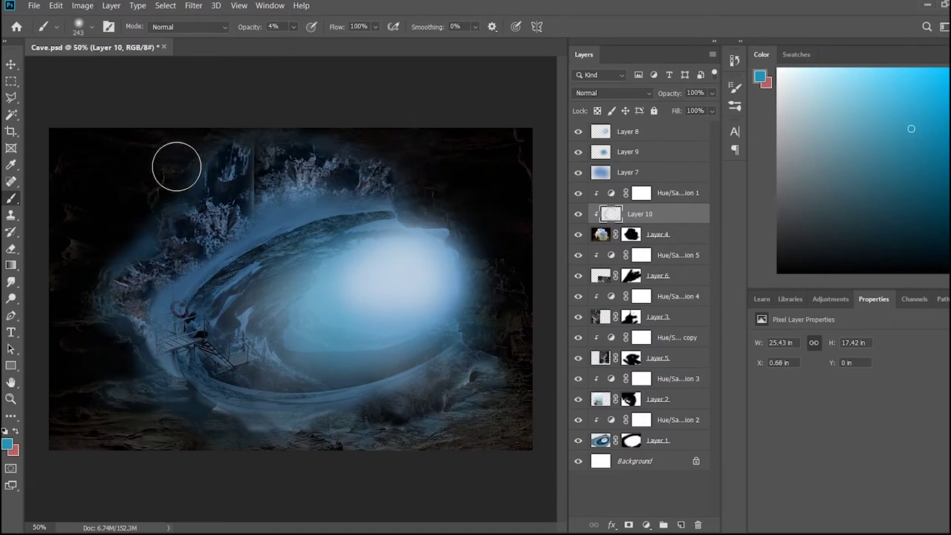
pyautogui.click(11, 65)
pyautogui.click(232, 116)
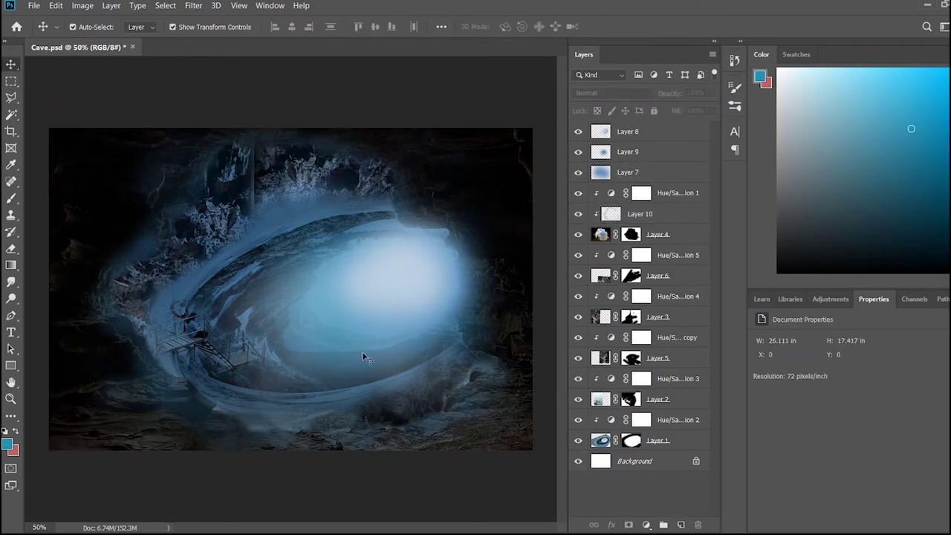
# Paint dark shading near the bridge base on new Layer 11
pyautogui.click(677, 526)
pyautogui.press('b')
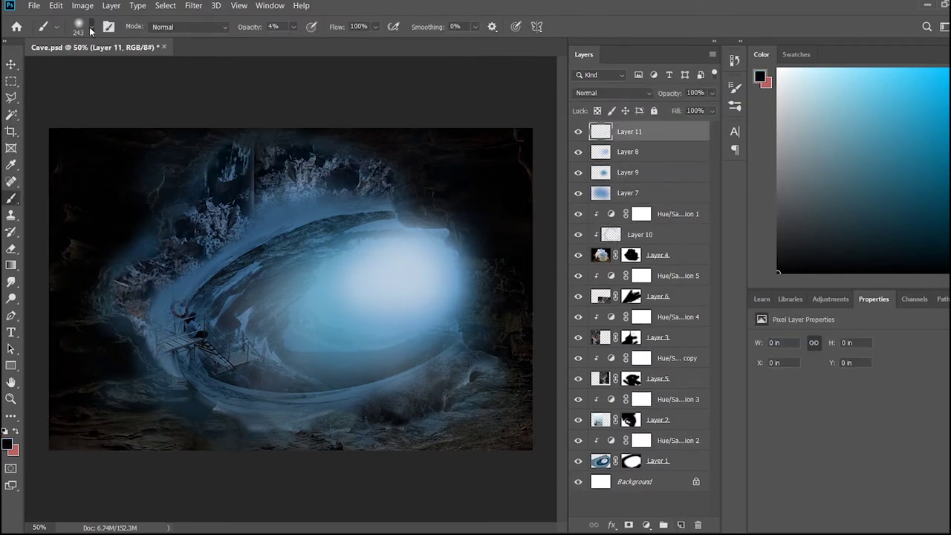
pyautogui.moveTo(199, 385)
pyautogui.mouseDown()
pyautogui.moveTo(230, 384)
pyautogui.moveTo(185, 378)
pyautogui.moveTo(240, 377)
pyautogui.mouseUp()
pyautogui.moveTo(298, 402); pyautogui.dragTo(358, 422)
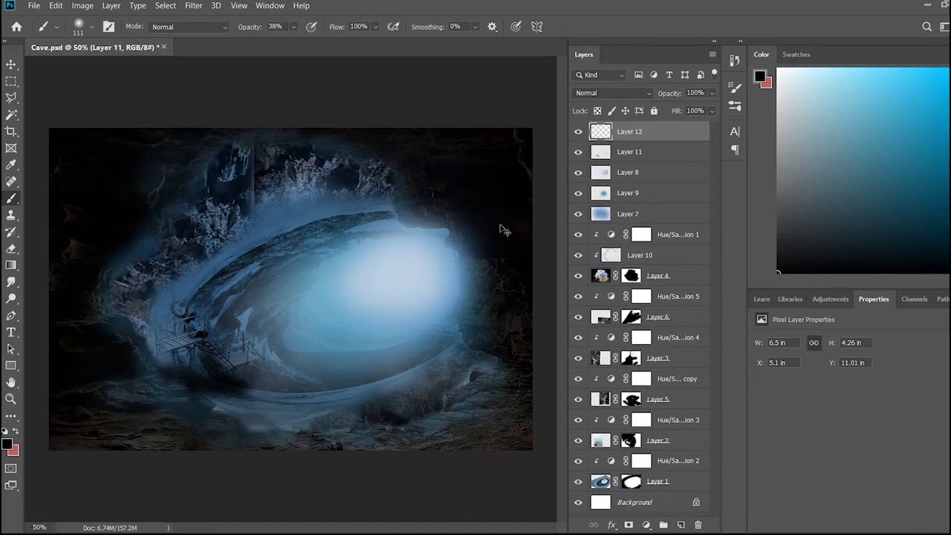
# Paste the forest hiker photo as a new layer and move it right
pyautogui.hotkey('ctrl', 'v')
pyautogui.press('v')
pyautogui.moveTo(300, 282); pyautogui.dragTo(390, 282)
# Add a layer mask to the hiker photo and hide its top and left forest
pyautogui.click(629, 526)
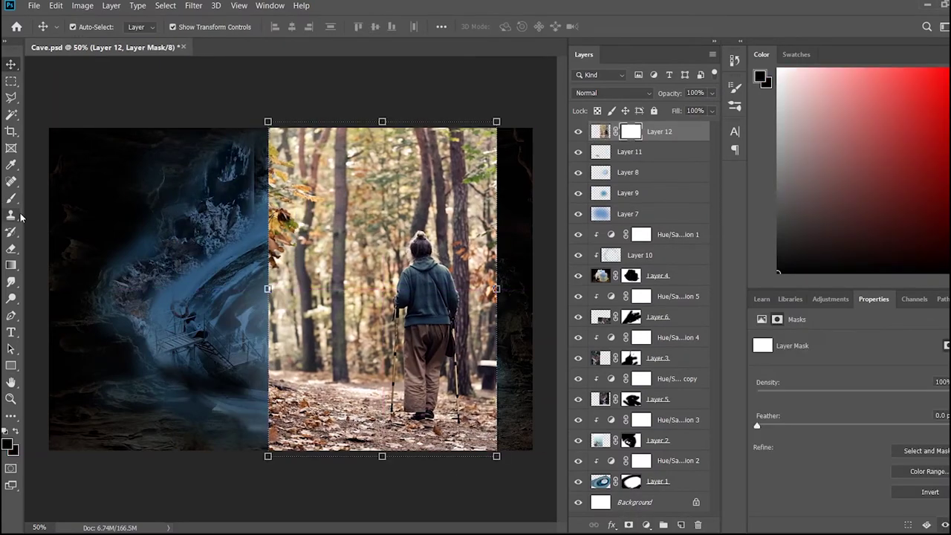
pyautogui.press('b')
pyautogui.moveTo(493, 67)
pyautogui.mouseDown()
pyautogui.moveTo(213, 142)
pyautogui.moveTo(237, 186)
pyautogui.moveTo(277, 446)
pyautogui.moveTo(325, 469)
pyautogui.moveTo(518, 203)
pyautogui.moveTo(477, 221)
pyautogui.moveTo(468, 416)
pyautogui.moveTo(493, 302)
pyautogui.moveTo(397, 433)
pyautogui.moveTo(279, 426)
pyautogui.mouseUp()
pyautogui.moveTo(362, 327); pyautogui.dragTo(452, 212)
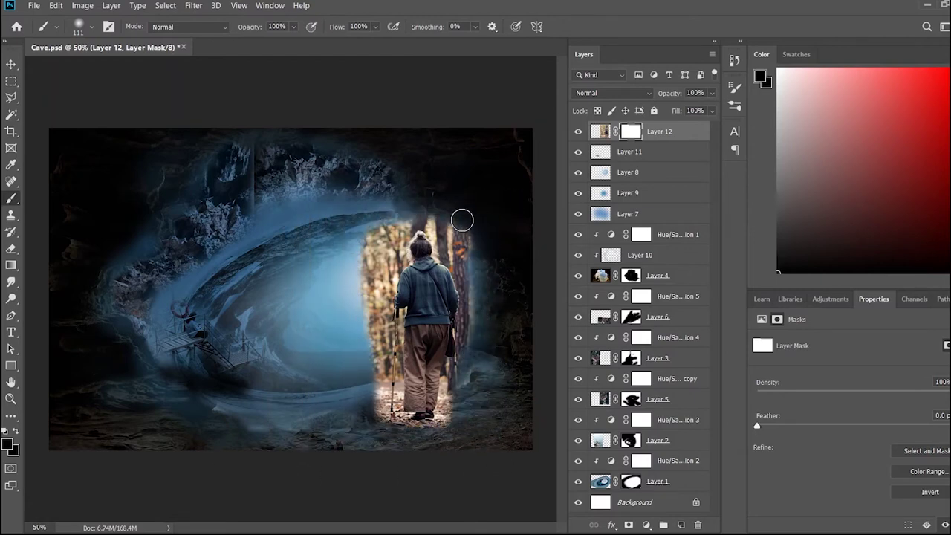
# Zoom in and mask out the forest around the hiker's head, left side and back
pyautogui.hotkey('ctrl', '+')
pyautogui.hotkey('ctrl', '+')
pyautogui.hotkey('ctrl', '+')
pyautogui.hscroll(3, 392, 498)
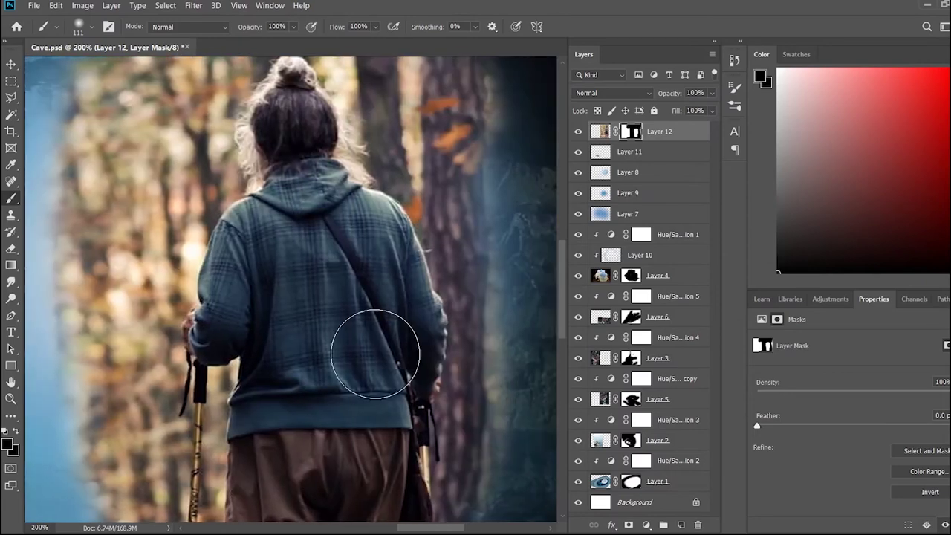
pyautogui.scroll(4, 392, 498)
pyautogui.moveTo(127, 212)
pyautogui.mouseDown()
pyautogui.moveTo(477, 339)
pyautogui.moveTo(323, 231)
pyautogui.moveTo(186, 218)
pyautogui.moveTo(134, 445)
pyautogui.mouseUp()
pyautogui.scroll(-3, 275, 372)
pyautogui.moveTo(89, 349); pyautogui.dragTo(133, 436)
pyautogui.scroll(-3, 134, 436)
pyautogui.moveTo(119, 298); pyautogui.dragTo(163, 476)
# Hide the remaining forest beside the hiker's legs to reveal the blue cave
pyautogui.scroll(-3, 96, 275)
pyautogui.moveTo(112, 357)
pyautogui.mouseDown()
pyautogui.moveTo(236, 451)
pyautogui.moveTo(269, 450)
pyautogui.moveTo(424, 297)
pyautogui.moveTo(424, 212)
pyautogui.moveTo(446, 178)
pyautogui.mouseUp()
pyautogui.scroll(-2, 236, 450)
pyautogui.moveTo(386, 365)
pyautogui.mouseDown()
pyautogui.moveTo(161, 396)
pyautogui.moveTo(127, 340)
pyautogui.moveTo(168, 356)
pyautogui.mouseUp()
pyautogui.scroll(3, 162, 310)
pyautogui.scroll(3, 161, 310)
pyautogui.moveTo(181, 456)
pyautogui.mouseDown()
pyautogui.moveTo(149, 320)
pyautogui.moveTo(230, 297)
pyautogui.mouseUp()
# Refine the mask with a size-50 brush around the hair, shoulders, pants, shoes and bag
pyautogui.hotkey('ctrl', '1')
pyautogui.press('[')
pyautogui.press('[')
pyautogui.press('[')
pyautogui.moveTo(315, 117); pyautogui.dragTo(350, 208)
pyautogui.moveTo(282, 123); pyautogui.dragTo(259, 188)
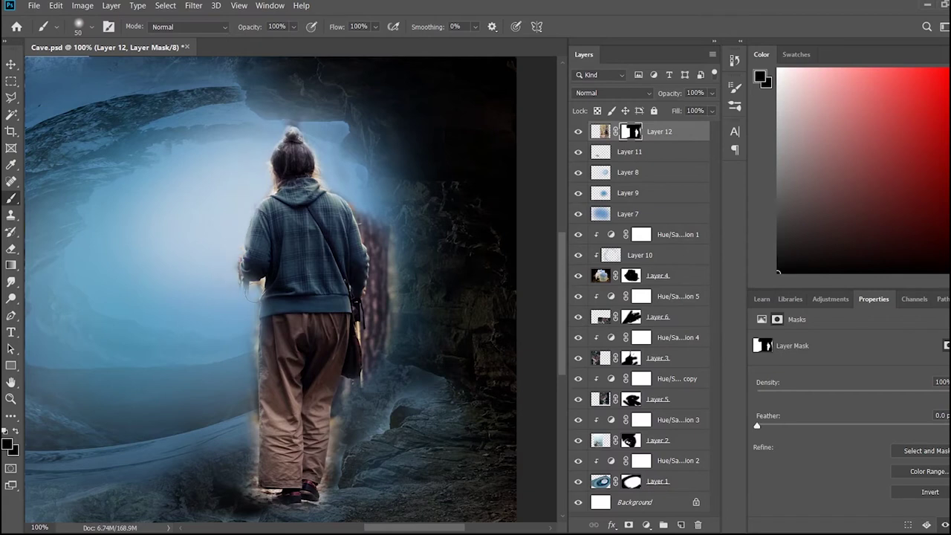
pyautogui.moveTo(248, 404); pyautogui.dragTo(251, 487)
pyautogui.moveTo(302, 509); pyautogui.dragTo(266, 503)
pyautogui.moveTo(341, 487)
pyautogui.mouseDown()
pyautogui.moveTo(344, 384)
pyautogui.moveTo(331, 477)
pyautogui.mouseUp()
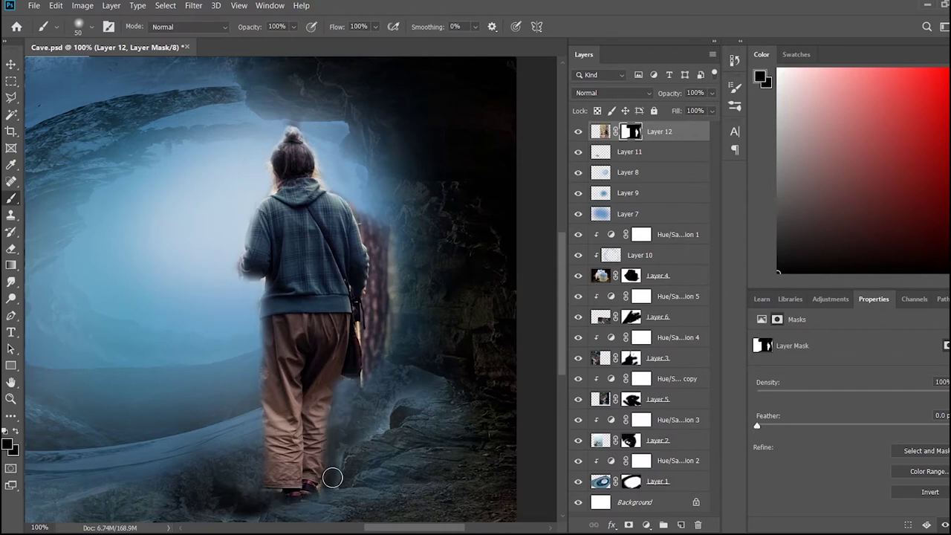
pyautogui.moveTo(361, 315); pyautogui.dragTo(391, 352)
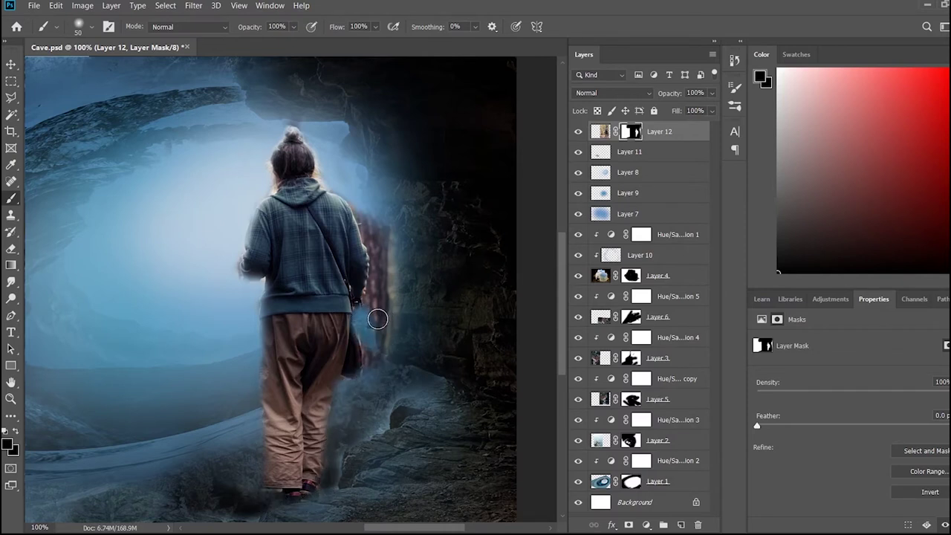
pyautogui.moveTo(377, 318)
pyautogui.mouseDown()
pyautogui.moveTo(392, 314)
pyautogui.moveTo(377, 225)
pyautogui.mouseUp()
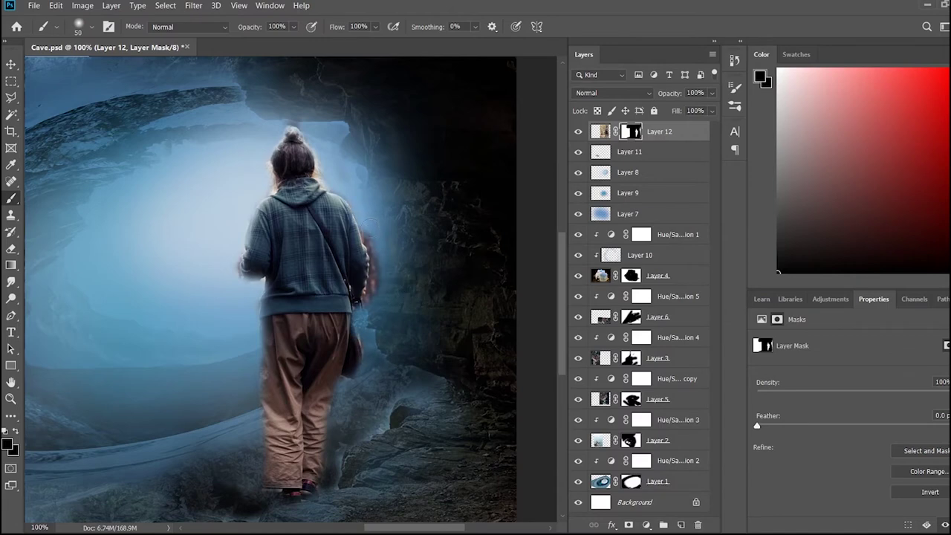
pyautogui.moveTo(379, 269); pyautogui.dragTo(369, 332)
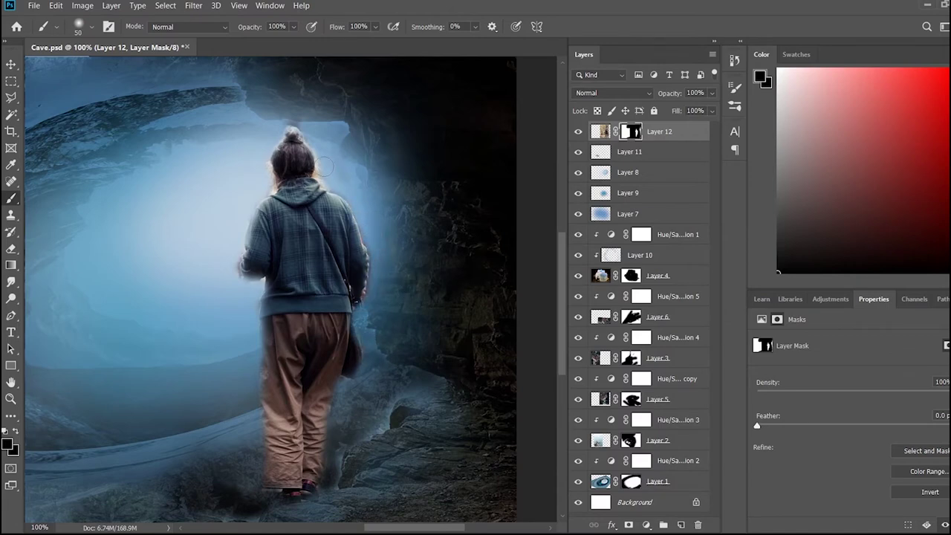
# Zoom out and drag a duplicate of the hiker to the left as Layer 13
pyautogui.hotkey('ctrl', '-')
pyautogui.hotkey('ctrl', '-')
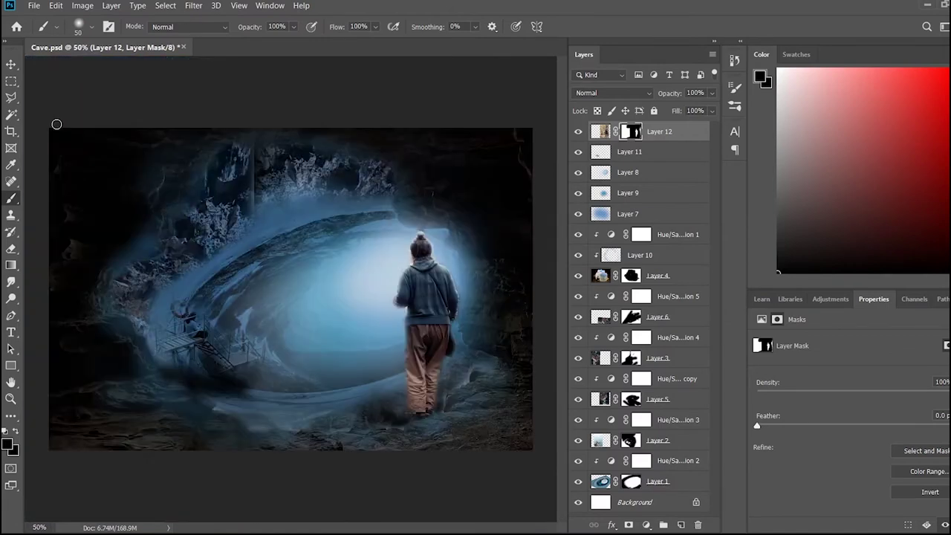
pyautogui.press('v')
pyautogui.moveTo(430, 327); pyautogui.dragTo(315, 326)
# Rotate the hiker copy about 139° and move it down to lie at her feet
pyautogui.hotkey('ctrl', 't')
pyautogui.moveTo(538, 457)
pyautogui.mouseDown()
pyautogui.moveTo(238, 446)
pyautogui.moveTo(149, 431)
pyautogui.mouseUp()
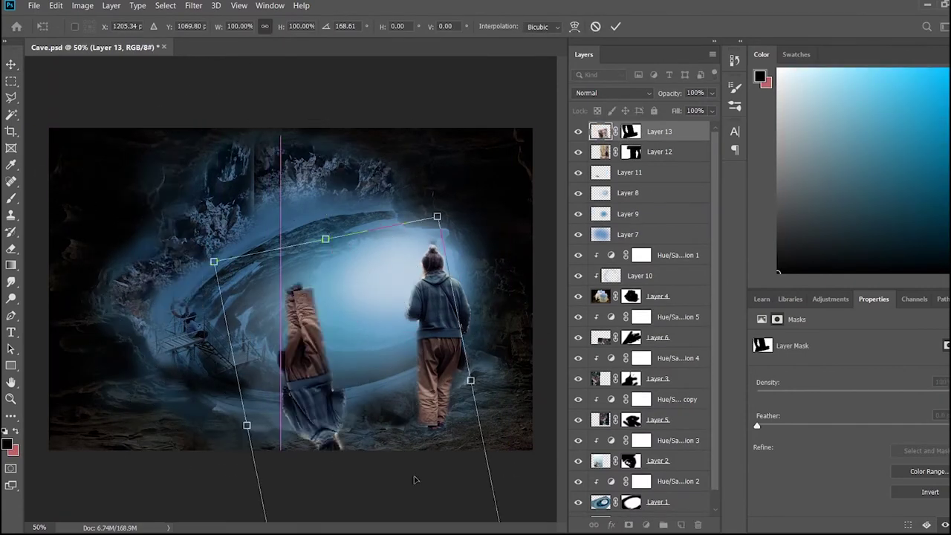
pyautogui.moveTo(223, 134); pyautogui.dragTo(553, 528)
pyautogui.press('Return')
# Give Layer 13 a black Color Overlay at 64% opacity to form her shadow
pyautogui.doubleClick(684, 131)
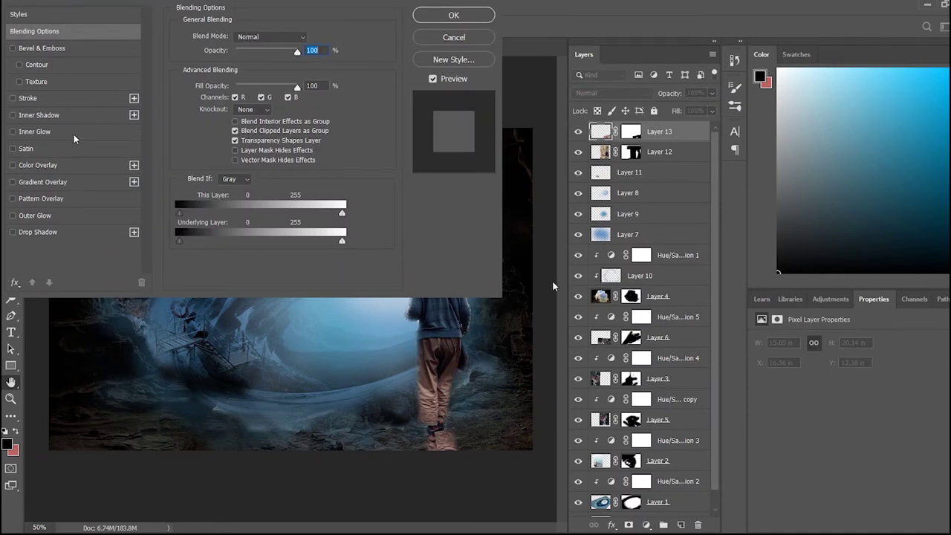
pyautogui.click(83, 164)
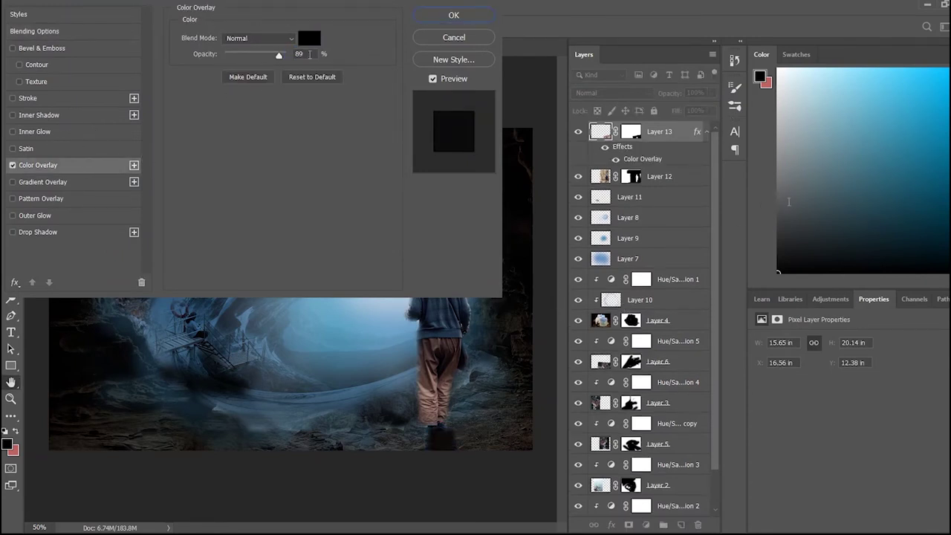
pyautogui.moveTo(279, 55); pyautogui.dragTo(264, 57)
pyautogui.click(454, 15)
# Shift the woman slightly right, deselect all layers and add empty Layer 14
pyautogui.click(292, 502)
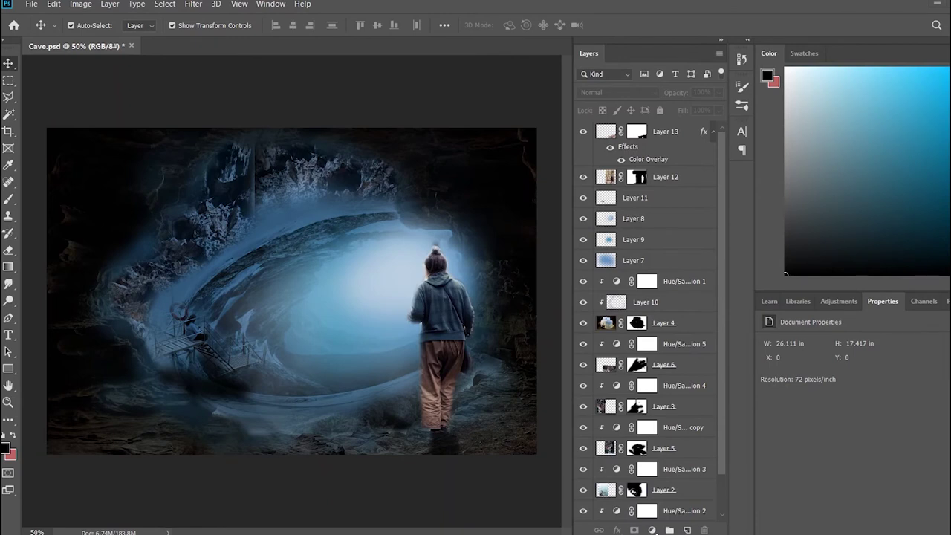
pyautogui.moveTo(443, 325); pyautogui.dragTo(493, 327)
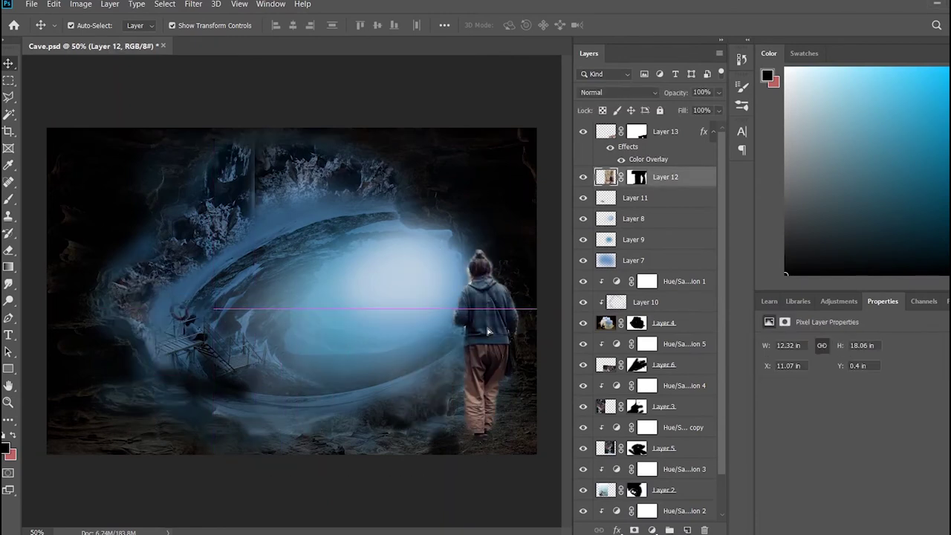
pyautogui.moveTo(493, 327); pyautogui.dragTo(481, 327)
pyautogui.click(465, 445)
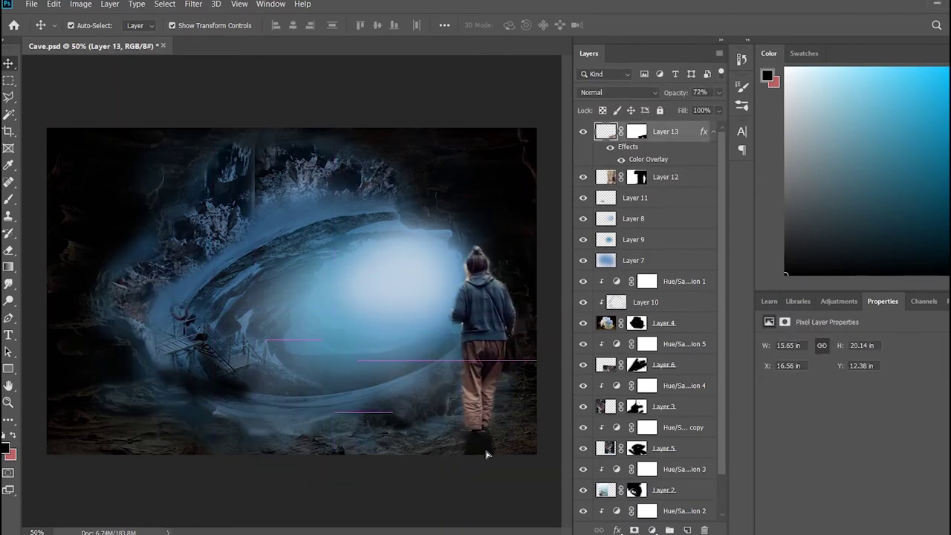
pyautogui.click(487, 458)
pyautogui.click(687, 530)
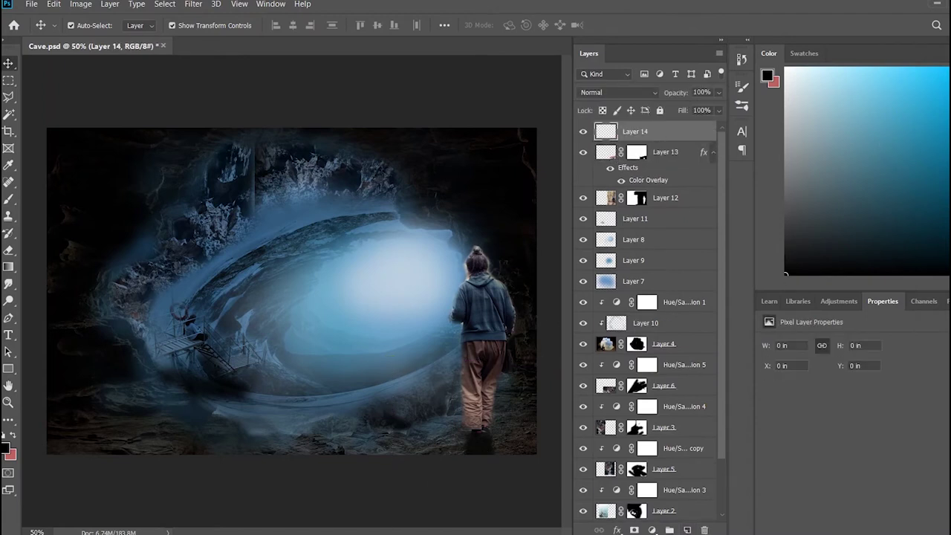
# Paint 35%-opacity dark shading over the ground and the woman's legs, blended in Soft Light
pyautogui.press('b')
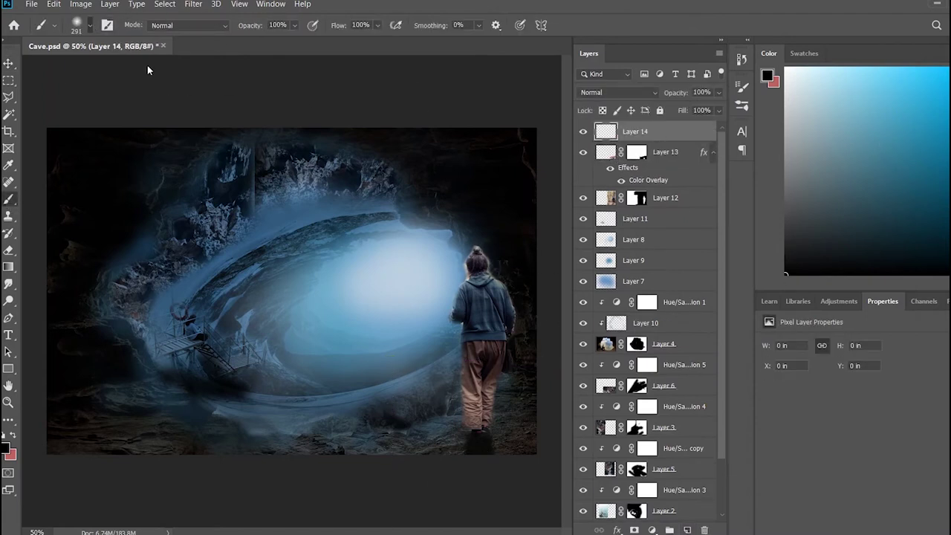
pyautogui.press('3')
pyautogui.press('5')
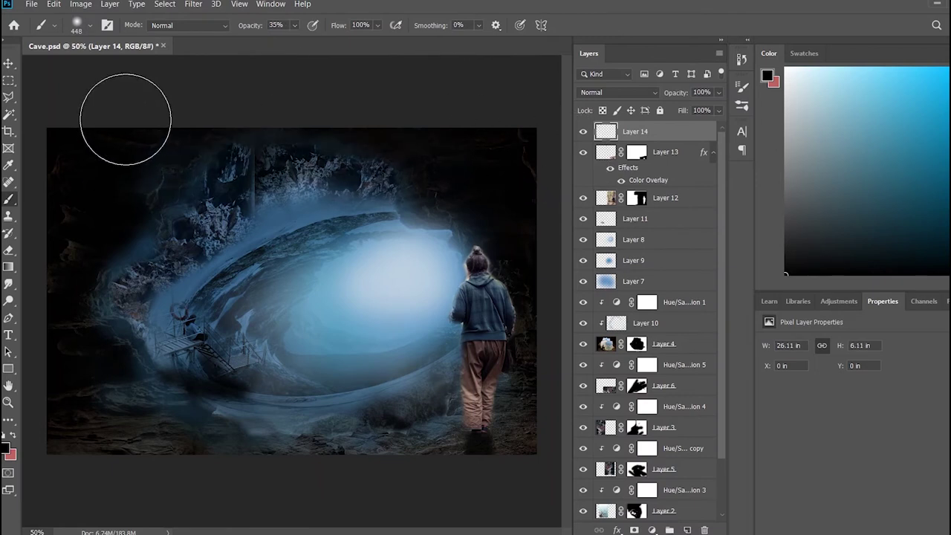
pyautogui.moveTo(181, 471)
pyautogui.mouseDown()
pyautogui.moveTo(516, 413)
pyautogui.moveTo(515, 334)
pyautogui.moveTo(531, 290)
pyautogui.mouseUp()
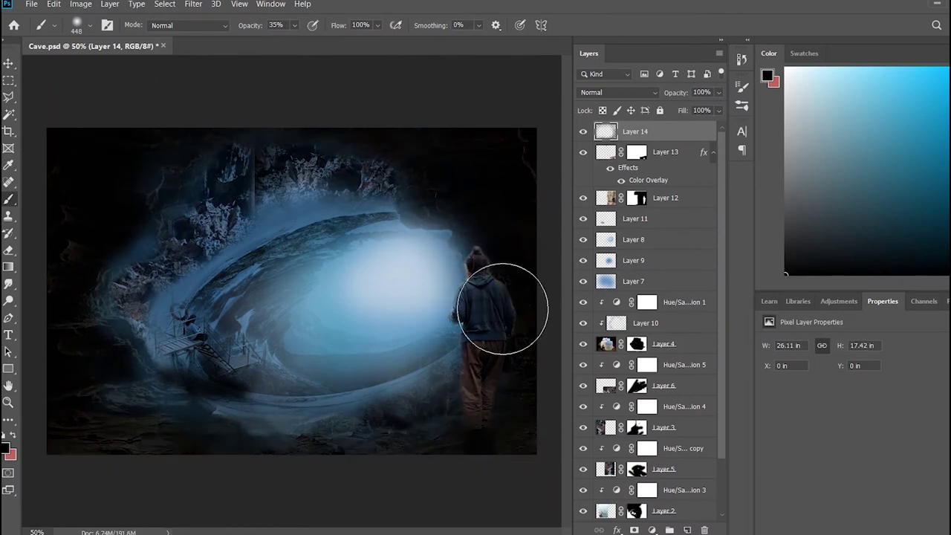
pyautogui.moveTo(443, 234); pyautogui.dragTo(396, 482)
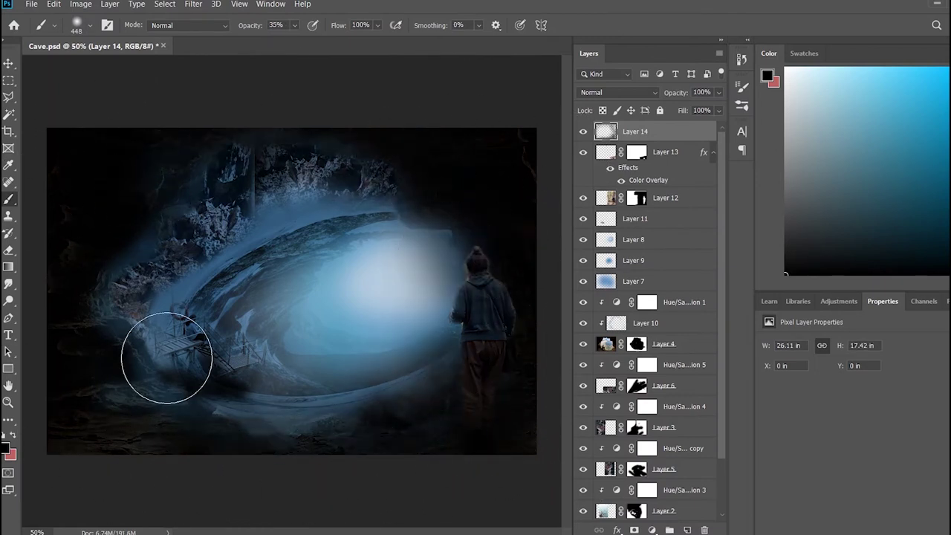
pyautogui.click(617, 92)
pyautogui.click(642, 262)
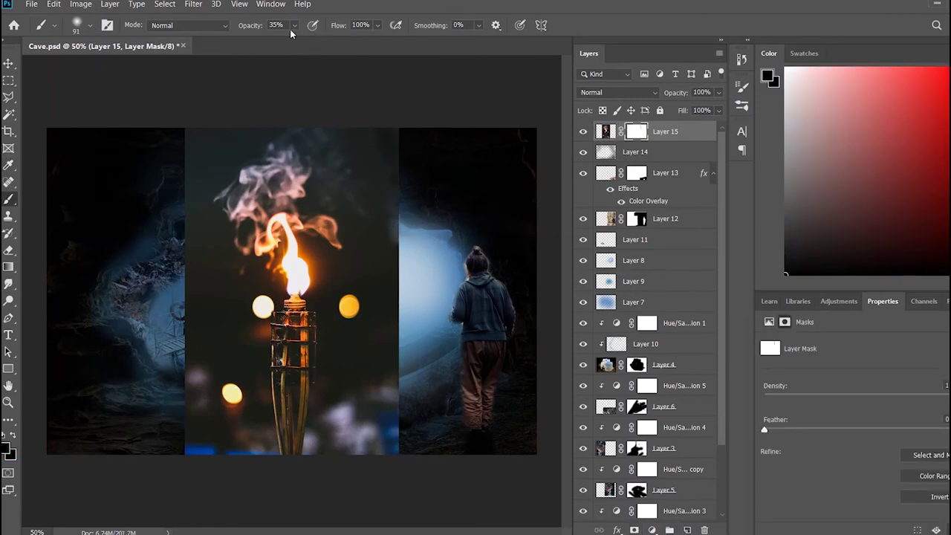
# Reveal the blue cave around the torch through its layer mask
pyautogui.moveTo(383, 287)
pyautogui.mouseDown()
pyautogui.moveTo(356, 446)
pyautogui.moveTo(382, 451)
pyautogui.mouseUp()
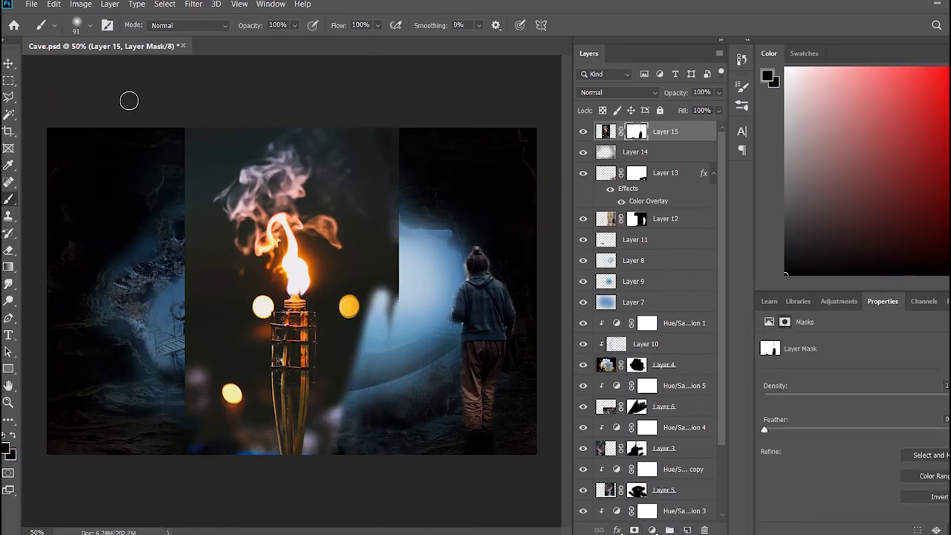
pyautogui.moveTo(186, 401)
pyautogui.mouseDown()
pyautogui.moveTo(180, 275)
pyautogui.moveTo(255, 431)
pyautogui.moveTo(233, 276)
pyautogui.mouseUp()
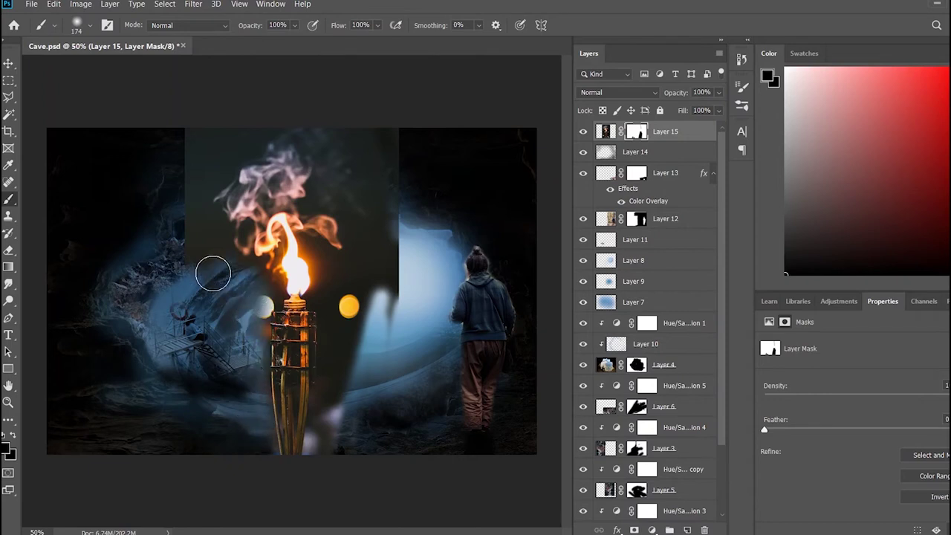
pyautogui.moveTo(267, 123)
pyautogui.mouseDown()
pyautogui.moveTo(383, 327)
pyautogui.moveTo(338, 342)
pyautogui.moveTo(327, 439)
pyautogui.moveTo(325, 426)
pyautogui.moveTo(316, 447)
pyautogui.moveTo(263, 302)
pyautogui.moveTo(258, 322)
pyautogui.moveTo(227, 259)
pyautogui.moveTo(308, 142)
pyautogui.moveTo(361, 227)
pyautogui.moveTo(327, 278)
pyautogui.moveTo(332, 338)
pyautogui.moveTo(369, 341)
pyautogui.moveTo(429, 292)
pyautogui.mouseUp()
# Scale the torch into the woman's hand, place its layer below Layer 12, and nudge it left
pyautogui.hotkey('ctrl', 't')
pyautogui.hotkey('ctrl', '+')
pyautogui.hotkey('ctrl', '+')
pyautogui.hotkey('ctrl', '-')
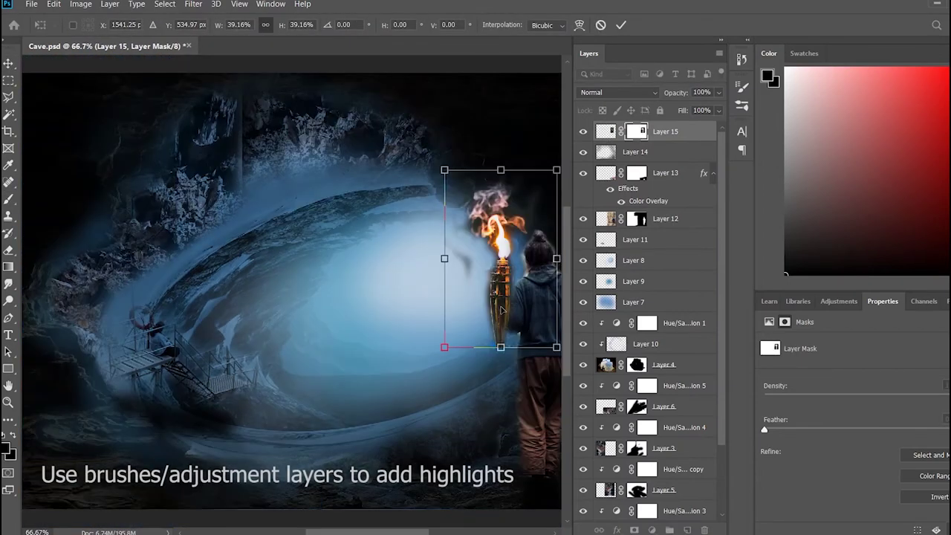
pyautogui.moveTo(683, 128); pyautogui.dragTo(691, 229)
pyautogui.moveTo(495, 218)
pyautogui.mouseDown()
pyautogui.moveTo(513, 266)
pyautogui.moveTo(507, 281)
pyautogui.moveTo(496, 280)
pyautogui.mouseUp()
pyautogui.press('Return')
pyautogui.click(635, 130)
pyautogui.hotkey('ctrl', '-')
pyautogui.press('ctrl')
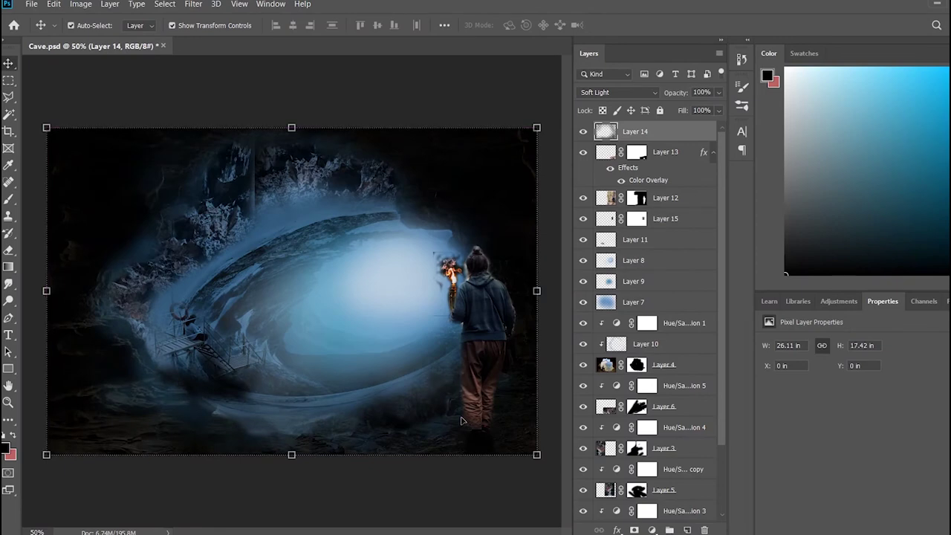
# Paint out part of Layer 15 beside the torch on its mask, then add empty Layer 16
pyautogui.click(637, 218)
pyautogui.press('b')
pyautogui.hotkey('ctrl', '+')
pyautogui.hotkey('ctrl', '+')
pyautogui.moveTo(326, 533); pyautogui.dragTo(406, 533)
pyautogui.moveTo(372, 253); pyautogui.dragTo(379, 283)
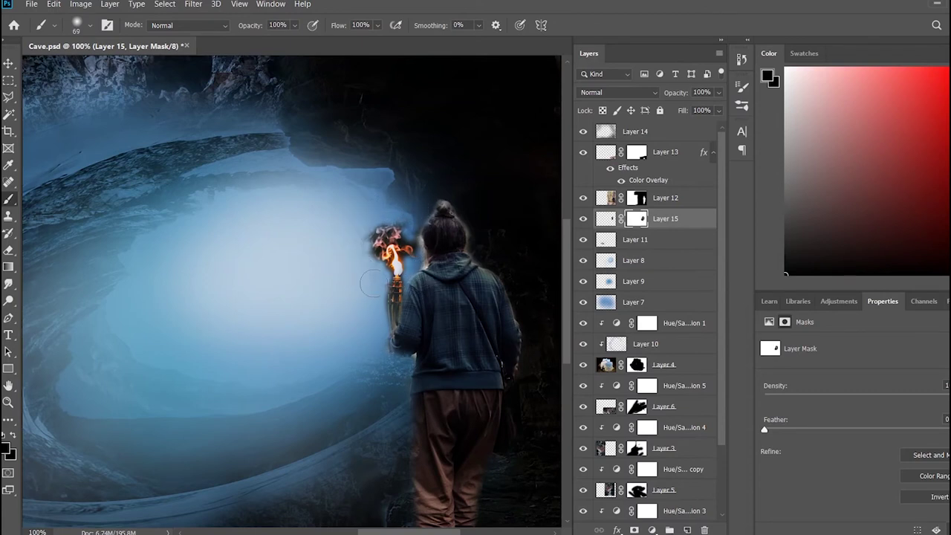
pyautogui.click(687, 530)
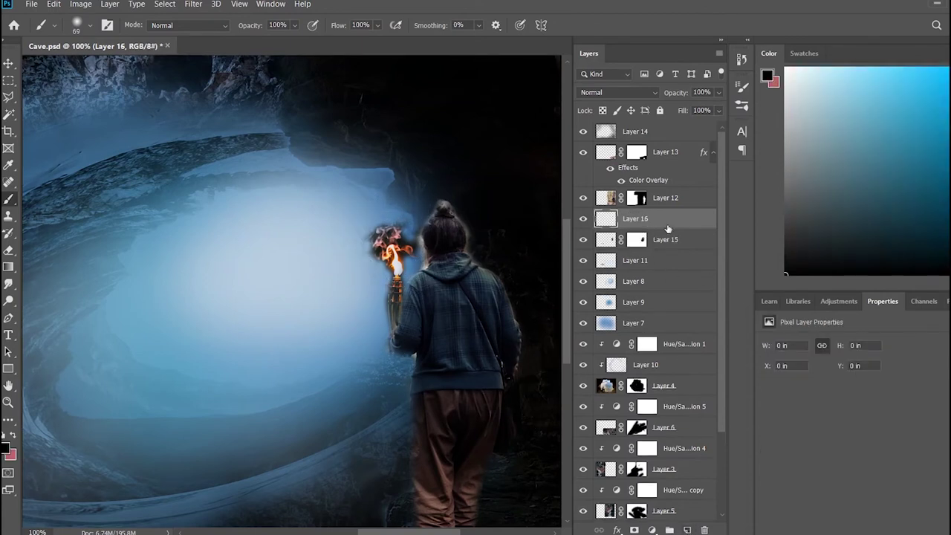
# Paint a yellow-orange glow around the torch and the woman's head on Layer 16, set to Lighten
pyautogui.moveTo(661, 160); pyautogui.dragTo(660, 157)
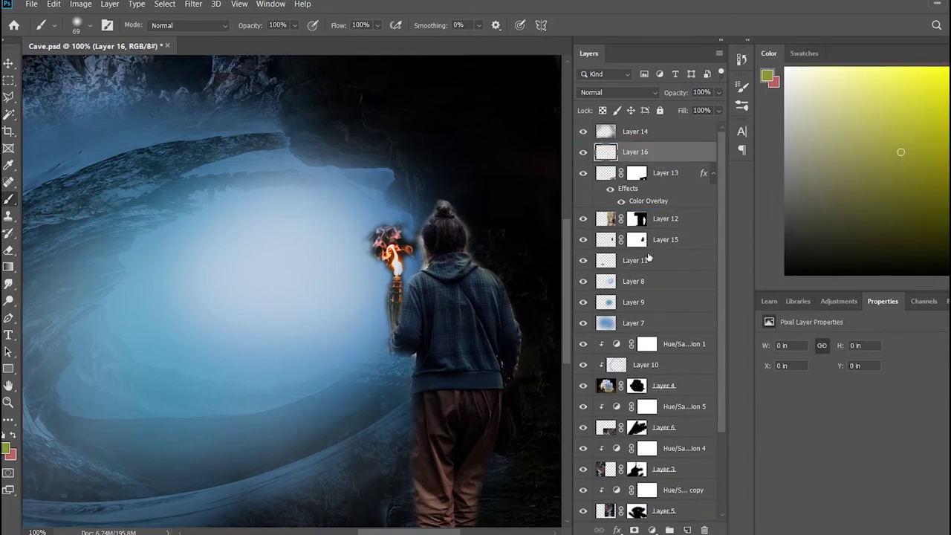
pyautogui.write('13')
pyautogui.moveTo(948, 169); pyautogui.dragTo(948, 187)
pyautogui.click(924, 119)
pyautogui.moveTo(408, 291)
pyautogui.mouseDown()
pyautogui.moveTo(398, 302)
pyautogui.moveTo(435, 219)
pyautogui.moveTo(394, 342)
pyautogui.mouseUp()
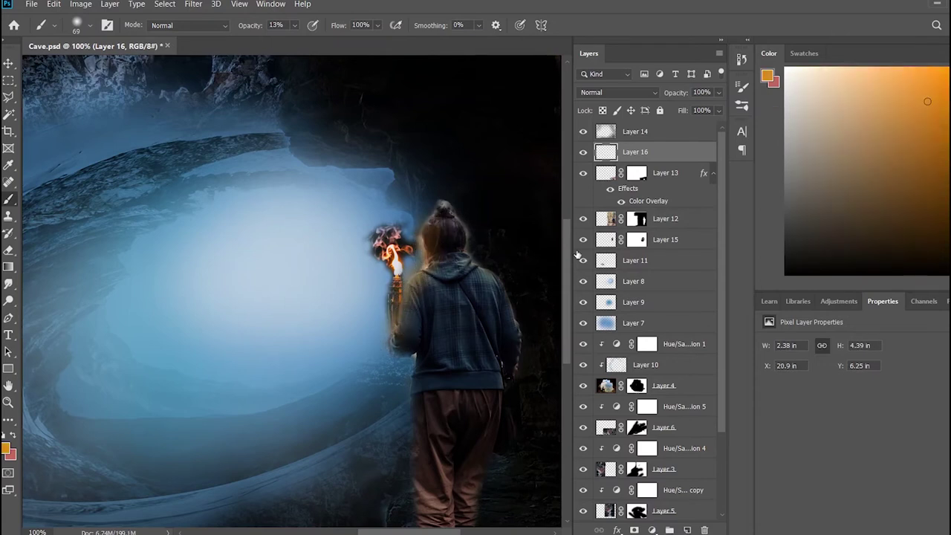
pyautogui.press('Down')
pyautogui.press('Down')
pyautogui.press('Down')
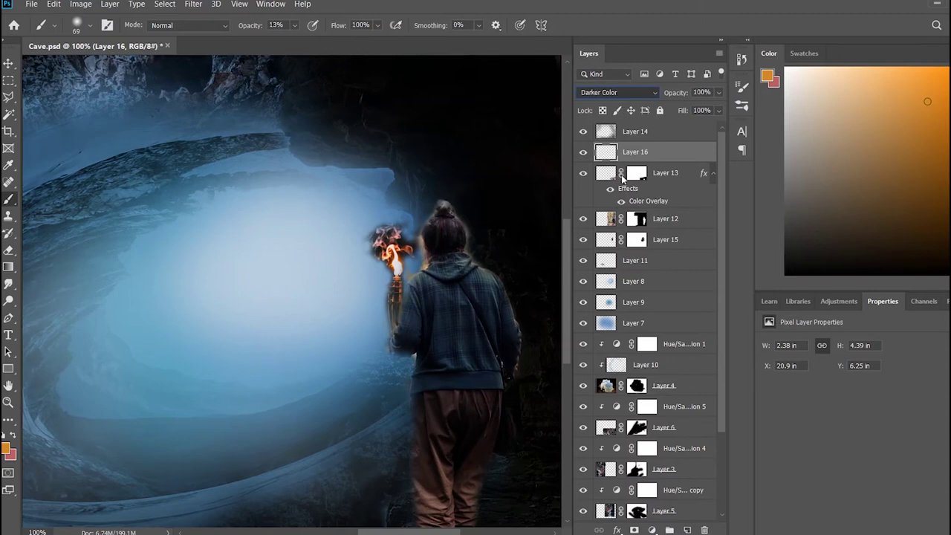
pyautogui.press('Down')
pyautogui.press('Down')
pyautogui.press('Down')
pyautogui.press('Down')
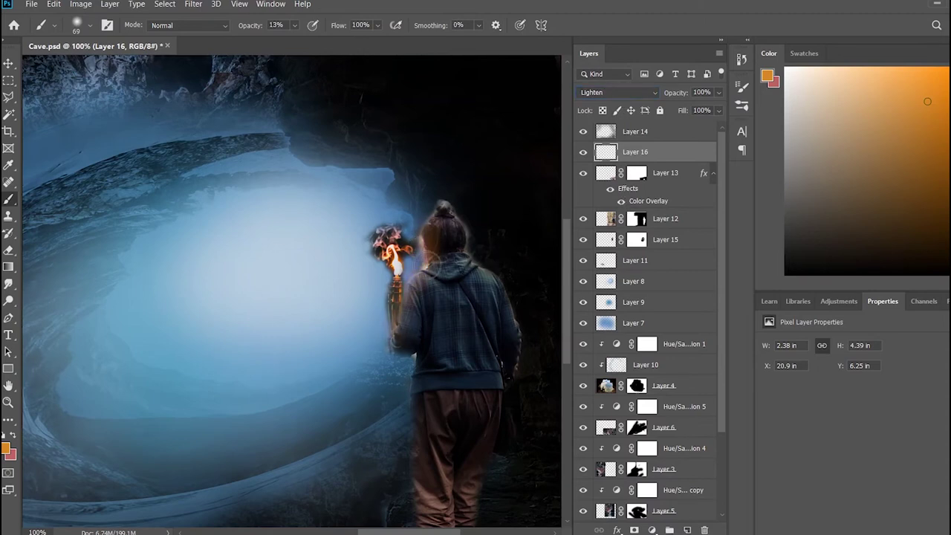
pyautogui.moveTo(431, 251); pyautogui.dragTo(439, 216)
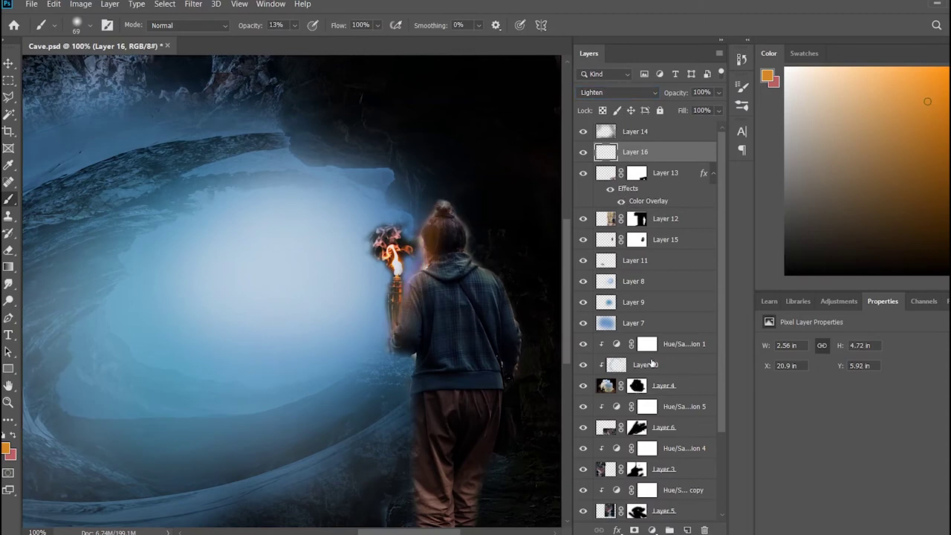
# Make Layer 14 active with a 43%-opacity brush and zoom into the canvas
pyautogui.hotkey('ctrl', '-')
pyautogui.hotkey('ctrl', '-')
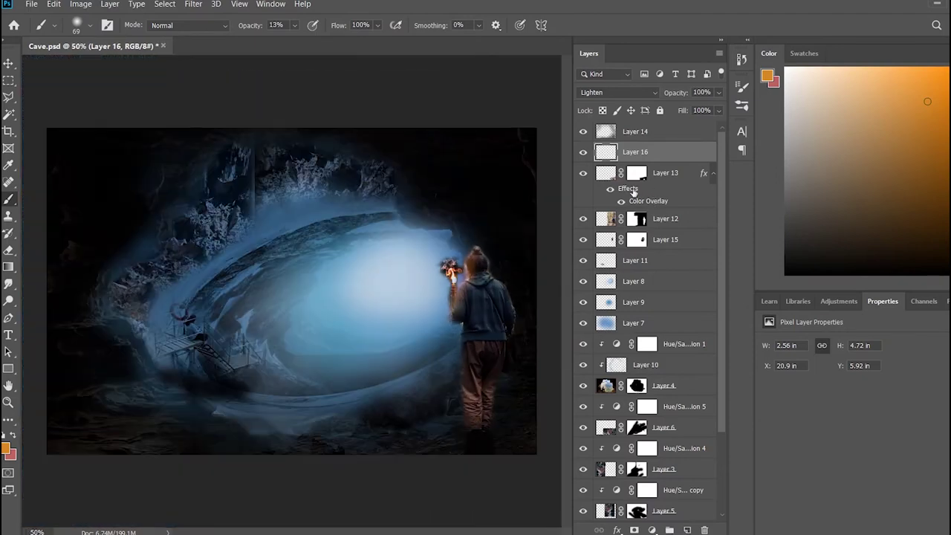
pyautogui.hotkey('alt', ']')
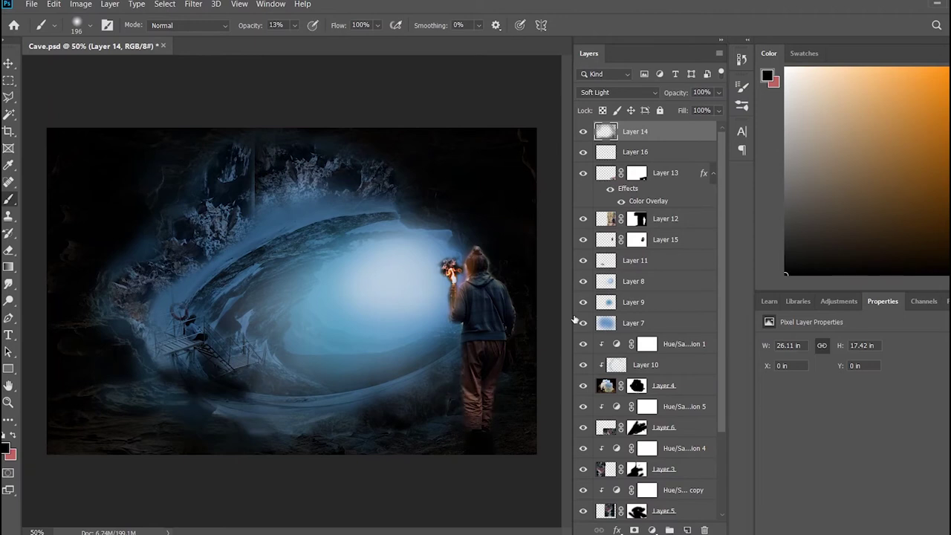
pyautogui.press('4')
pyautogui.press('3')
pyautogui.press('z')
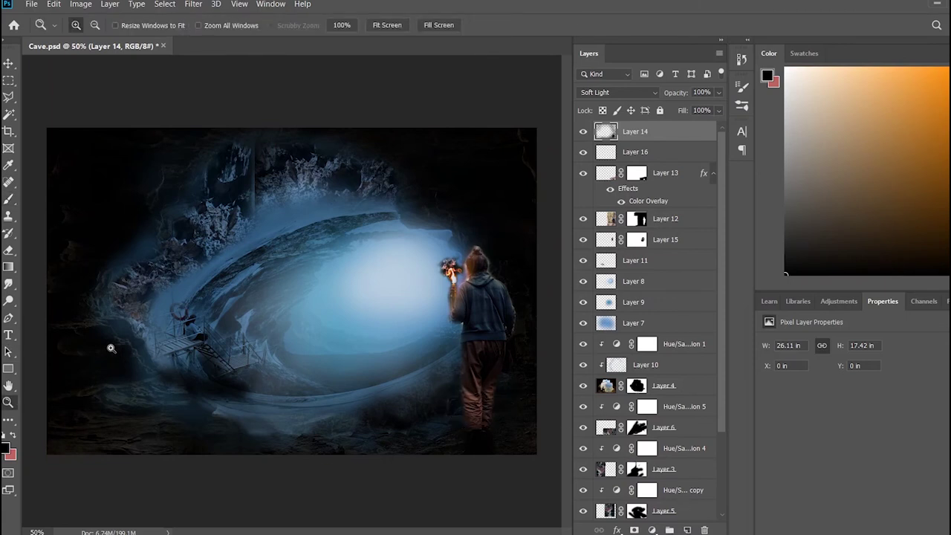
pyautogui.click(110, 348)
# Duplicate the pier's Layer 2 with its Hue/Saturation layer and colorize the copy bright blue
pyautogui.press('v')
pyautogui.click(633, 322)
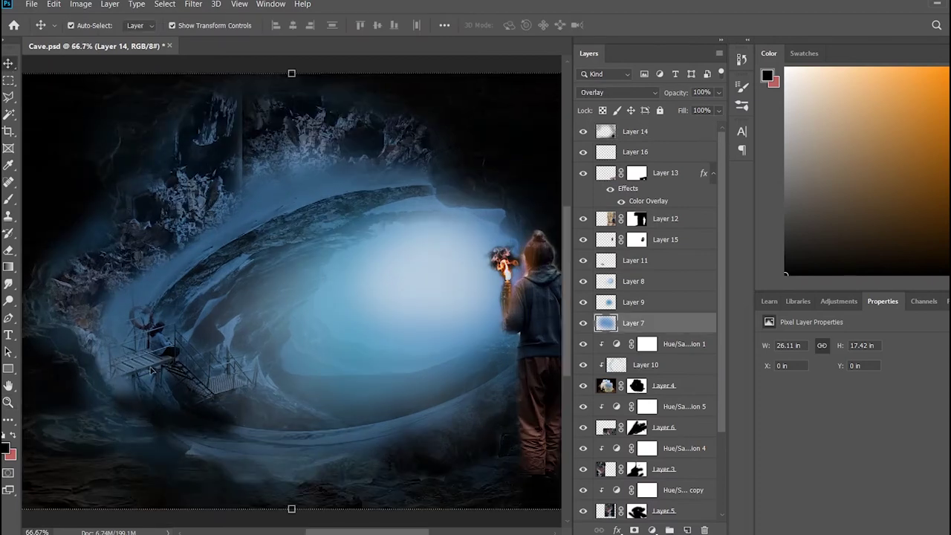
pyautogui.scroll(-3, 693, 450)
pyautogui.click(693, 451)
pyautogui.keyDown('shift'); pyautogui.click(693, 429); pyautogui.keyUp('shift')
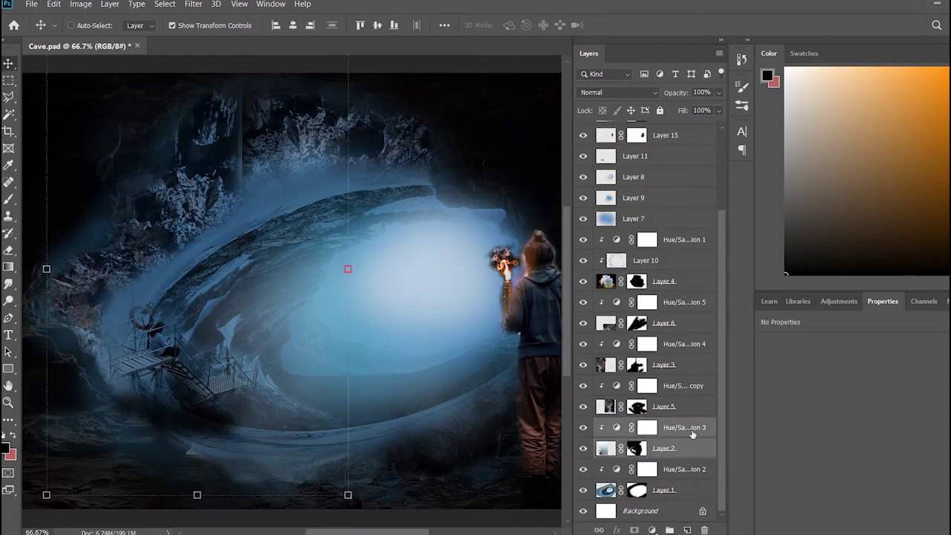
pyautogui.hotkey('ctrl', 'j')
pyautogui.click(646, 427)
pyautogui.click(829, 461)
pyautogui.moveTo(870, 392); pyautogui.dragTo(908, 395)
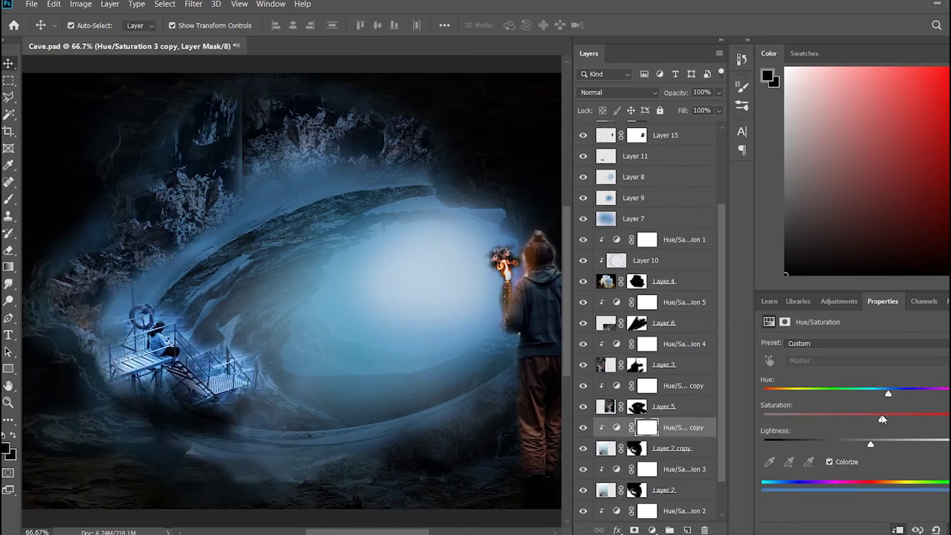
# Paint black on Layer 2 copy's mask to keep the glow off the rock, then add Layer 17
pyautogui.click(638, 448)
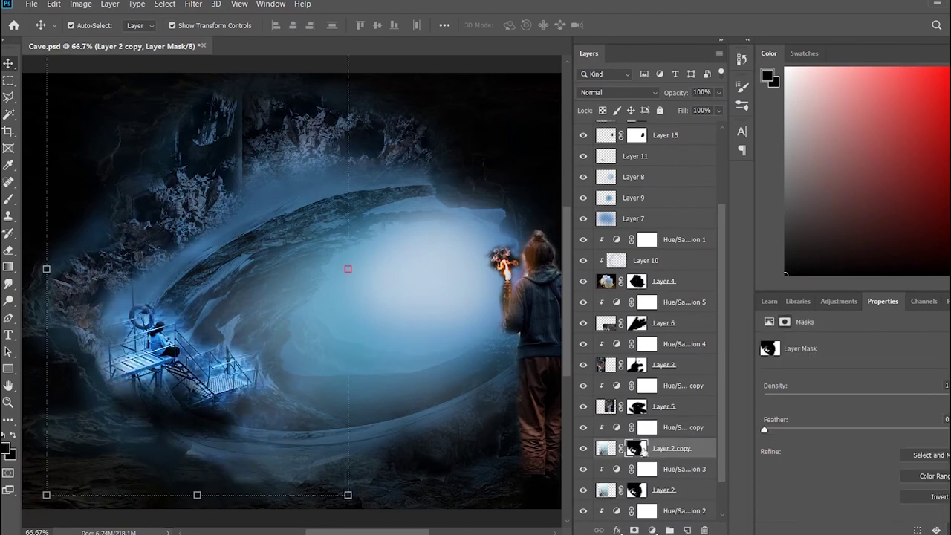
pyautogui.click(8, 199)
pyautogui.moveTo(96, 356)
pyautogui.mouseDown()
pyautogui.moveTo(117, 371)
pyautogui.moveTo(138, 340)
pyautogui.moveTo(180, 392)
pyautogui.moveTo(202, 395)
pyautogui.moveTo(219, 367)
pyautogui.moveTo(180, 315)
pyautogui.moveTo(239, 324)
pyautogui.mouseUp()
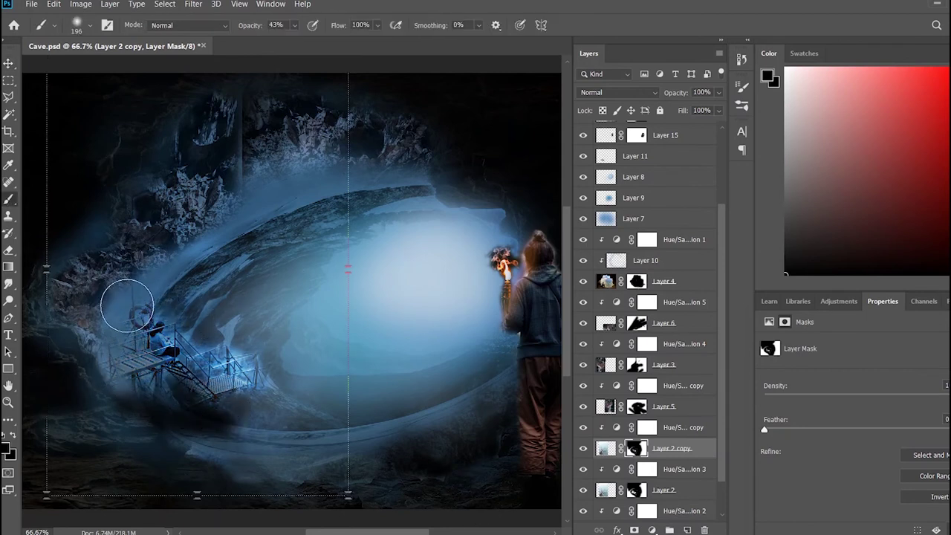
pyautogui.scroll(5, 215, 387)
pyautogui.scroll(-2, 212, 390)
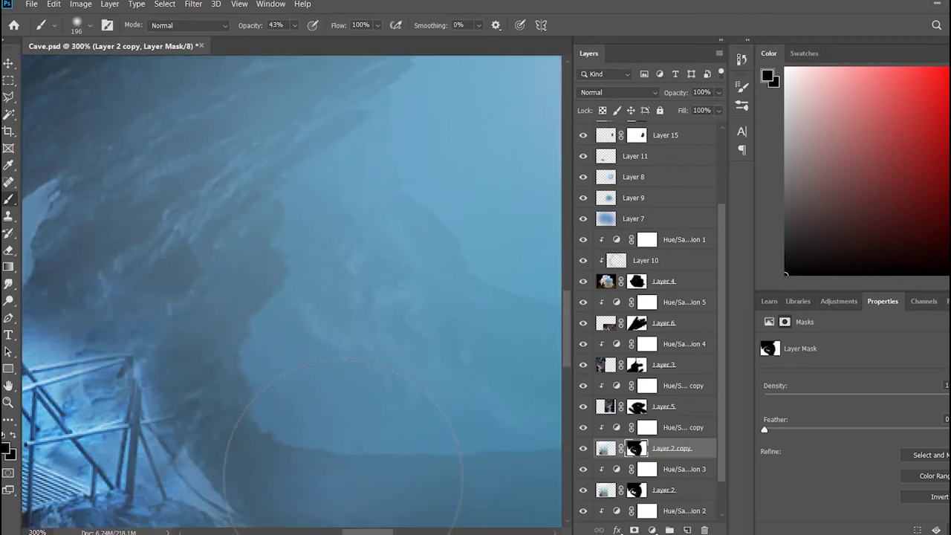
pyautogui.scroll(-2, 342, 482)
pyautogui.scroll(-1, 341, 479)
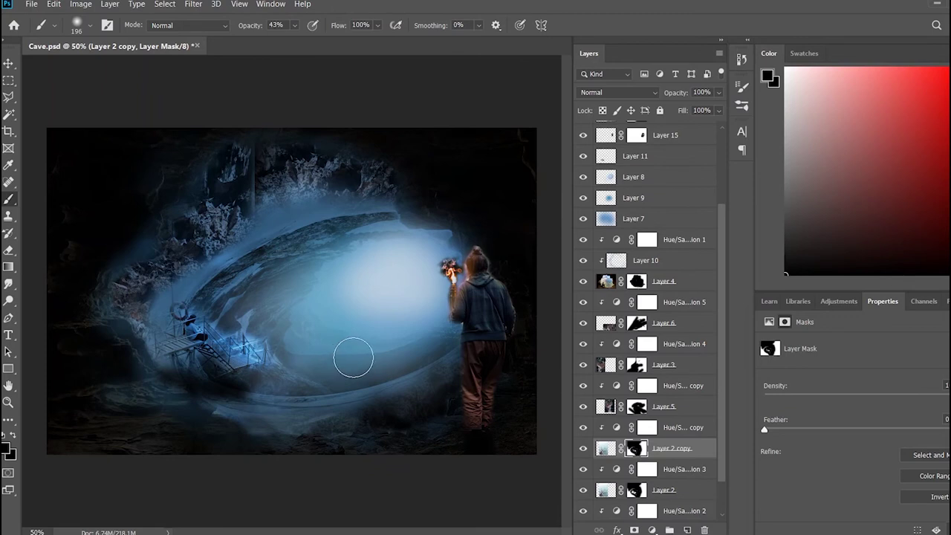
pyautogui.scroll(3, 665, 256)
pyautogui.click(687, 529)
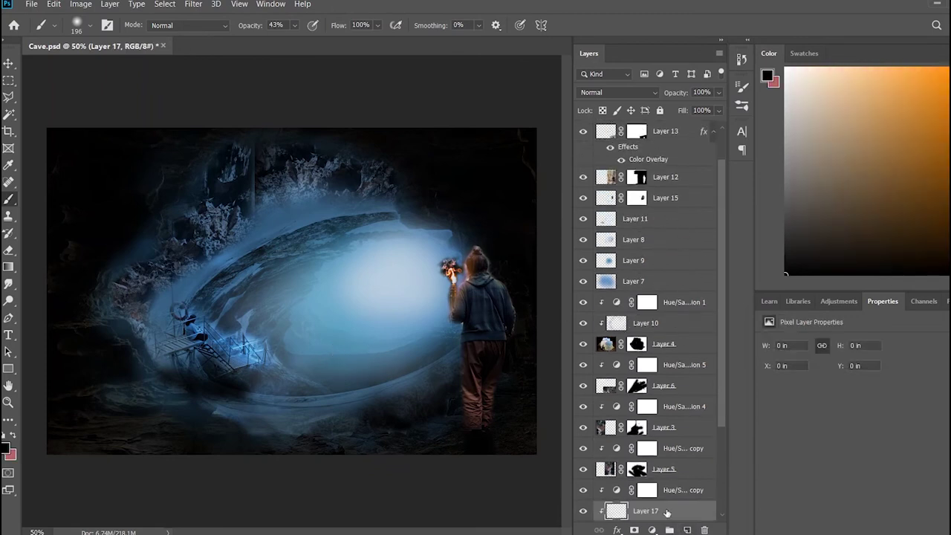
# Move Layer 17 to the top and brush light blue haze along the cave rim
pyautogui.hotkey('ctrl', 'shift', ']')
pyautogui.keyDown('alt'); pyautogui.click(254, 221); pyautogui.keyUp('alt')
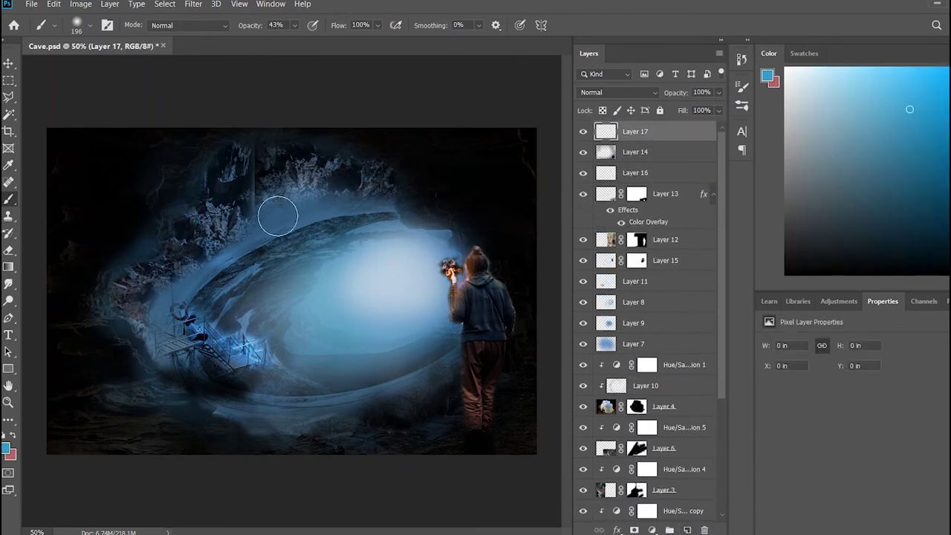
pyautogui.moveTo(308, 206); pyautogui.dragTo(118, 301)
pyautogui.moveTo(334, 181); pyautogui.dragTo(304, 185)
pyautogui.moveTo(223, 407)
pyautogui.mouseDown()
pyautogui.moveTo(307, 412)
pyautogui.moveTo(418, 392)
pyautogui.mouseUp()
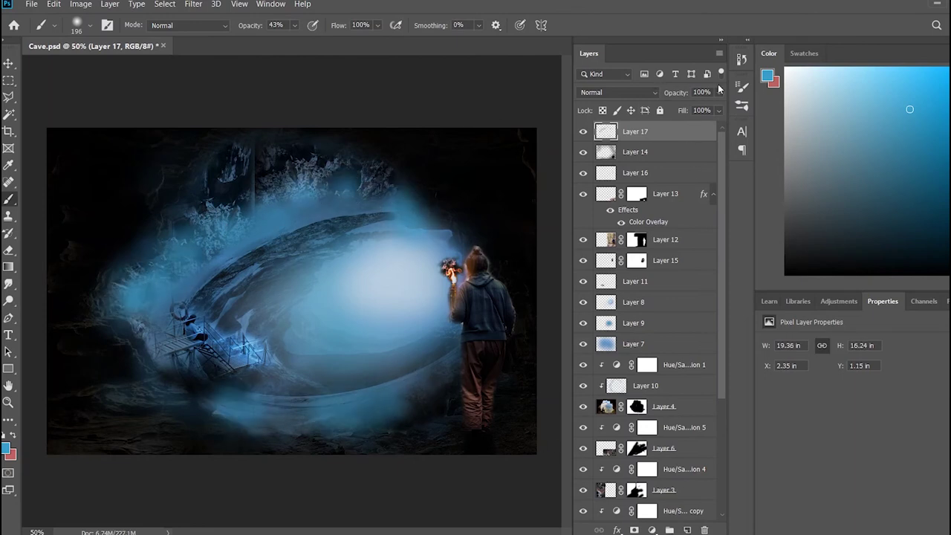
# Clip a Hue/Saturation layer to Layer 17, raising saturation and lightness with a slight hue shift
pyautogui.click(839, 301)
pyautogui.click(780, 364)
pyautogui.hotkey('ctrl', 'alt', 'g')
pyautogui.moveTo(907, 417); pyautogui.dragTo(943, 418)
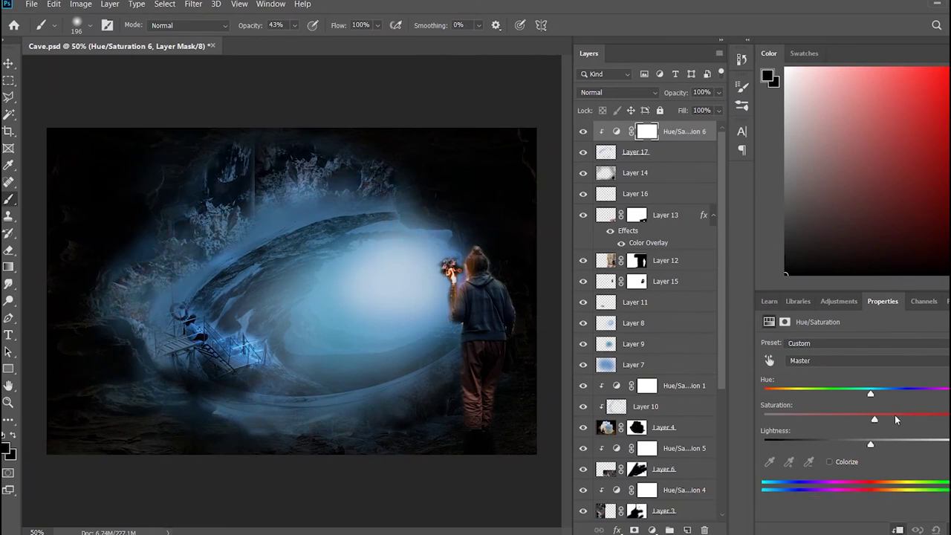
pyautogui.moveTo(870, 444); pyautogui.dragTo(888, 444)
pyautogui.moveTo(870, 392); pyautogui.dragTo(883, 392)
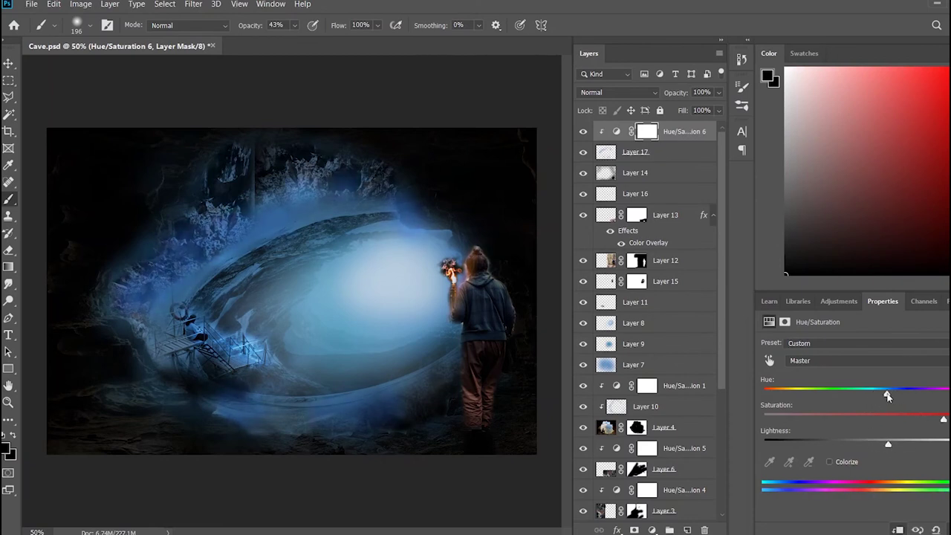
pyautogui.click(668, 175)
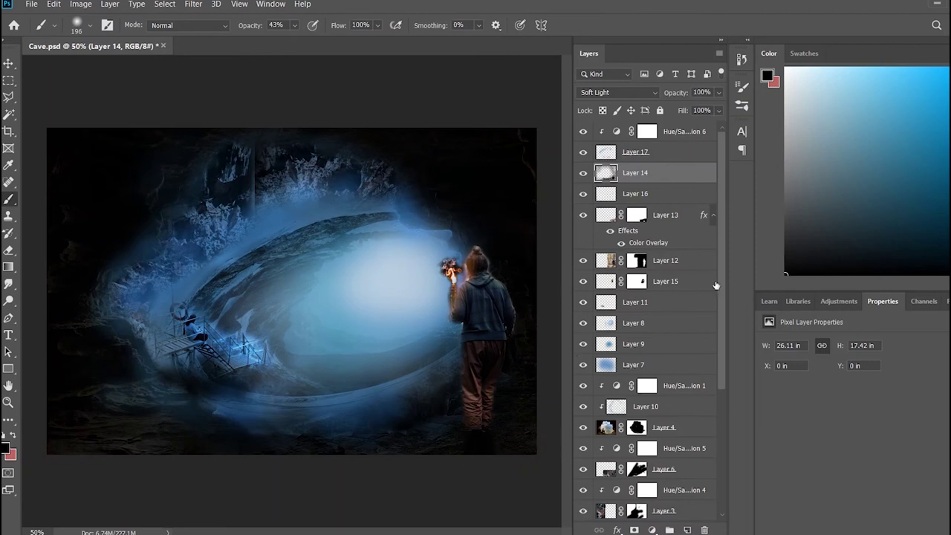
# Add a new top layer and paint darkness around the woman's legs and right side
pyautogui.click(687, 530)
pyautogui.hotkey('ctrl', 'shift', ']')
pyautogui.moveTo(509, 408)
pyautogui.mouseDown()
pyautogui.moveTo(476, 397)
pyautogui.moveTo(505, 371)
pyautogui.mouseUp()
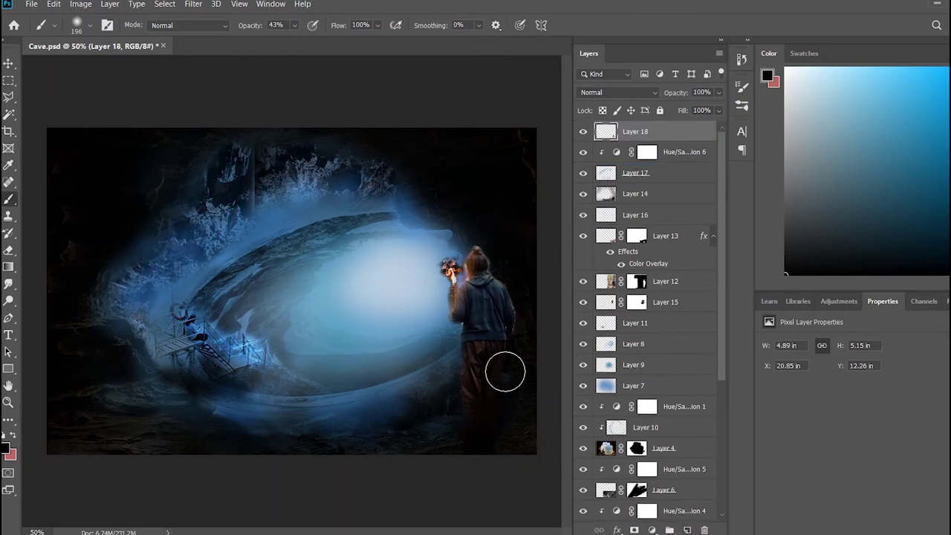
pyautogui.moveTo(539, 414)
pyautogui.mouseDown()
pyautogui.moveTo(503, 378)
pyautogui.moveTo(503, 257)
pyautogui.mouseUp()
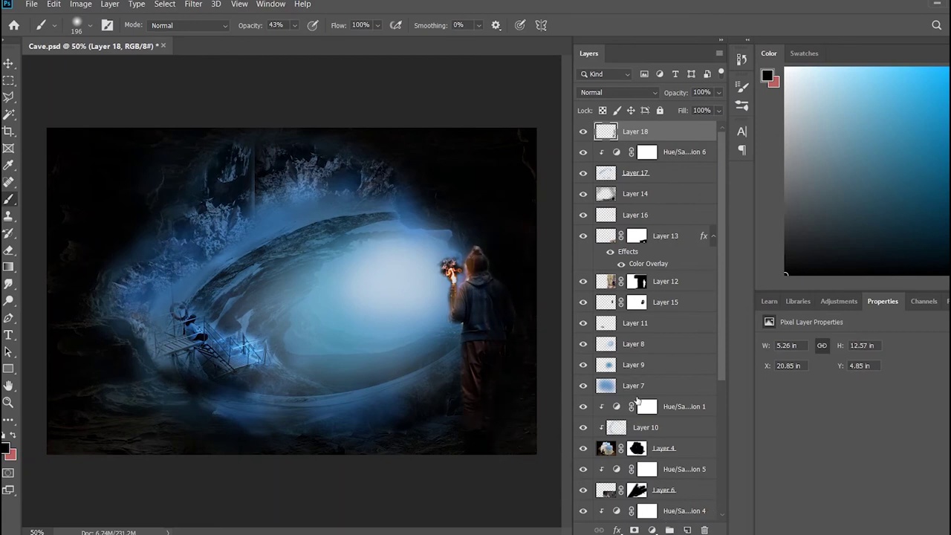
# Duplicate the woman's Layer 12 and clip a colorized, hue-shifted Hue/Saturation layer to the copy
pyautogui.press('v')
pyautogui.click(700, 288)
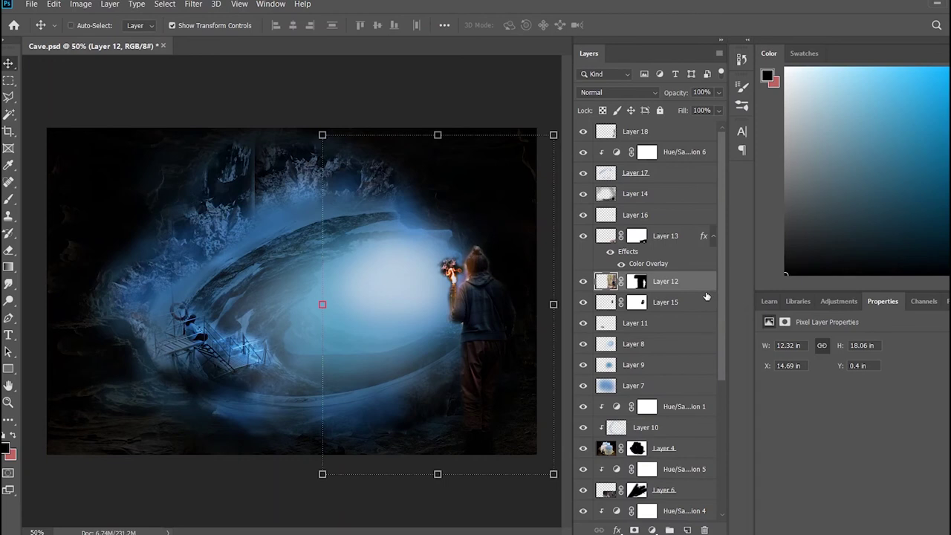
pyautogui.hotkey('ctrl', 'j')
pyautogui.click(838, 301)
pyautogui.click(851, 367)
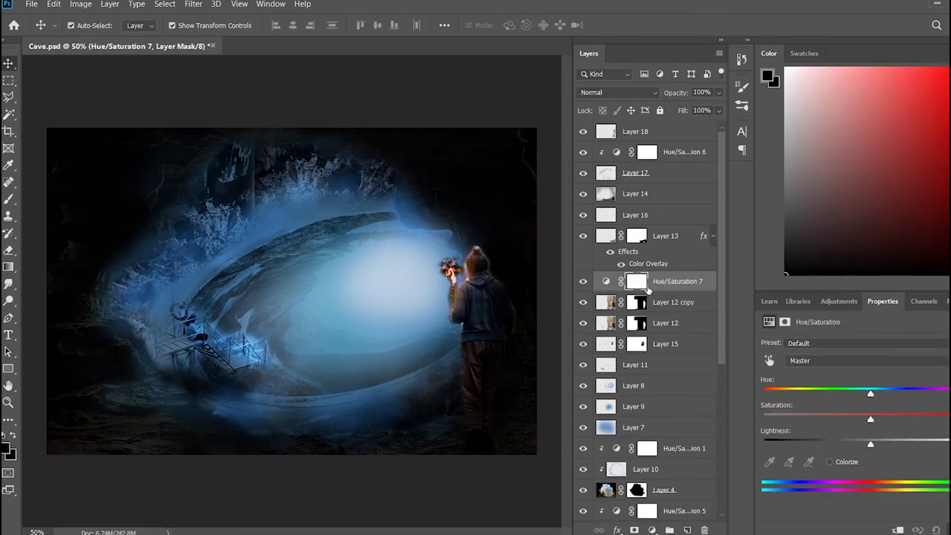
pyautogui.keyDown('alt'); pyautogui.click(682, 291); pyautogui.keyUp('alt')
pyautogui.moveTo(871, 393); pyautogui.dragTo(900, 394)
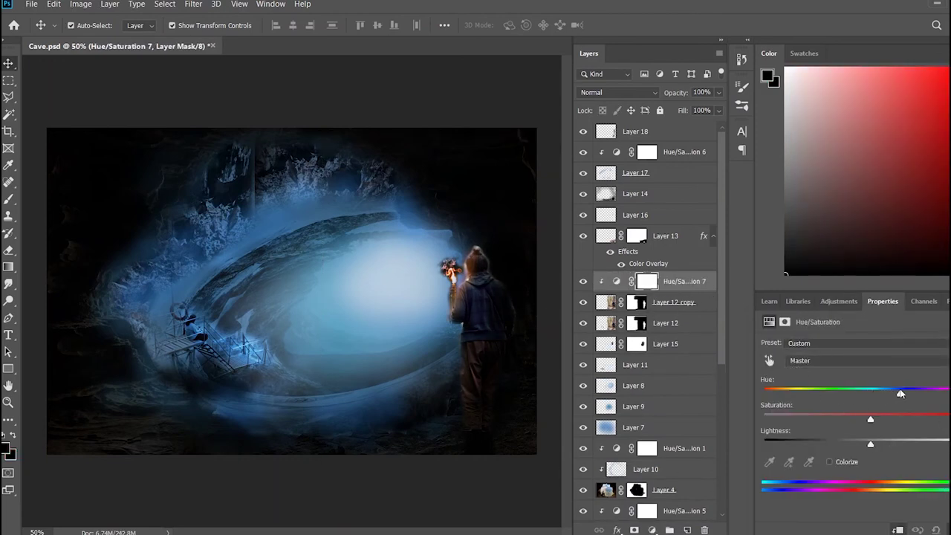
pyautogui.click(829, 461)
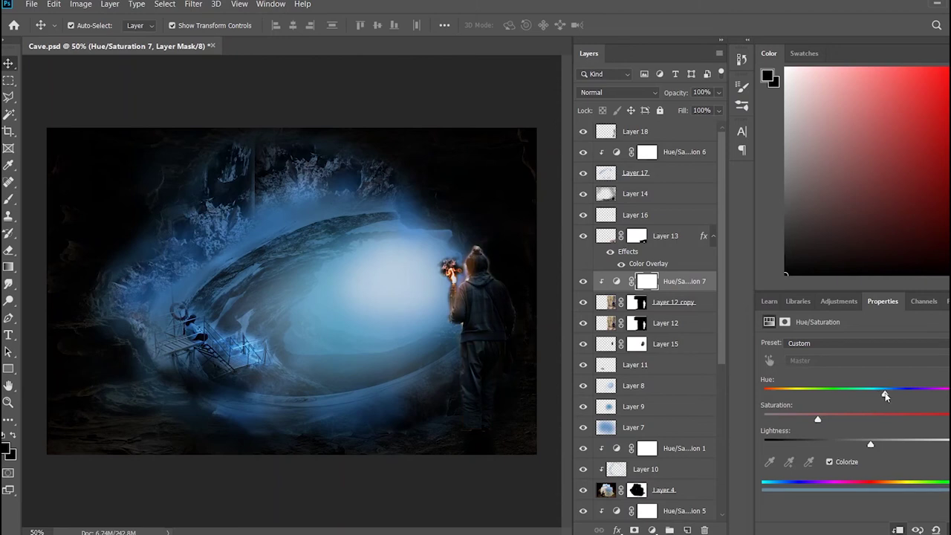
# Paint black at 100% opacity on the Hue/Saturation 7 mask over the woman, then save
pyautogui.click(8, 198)
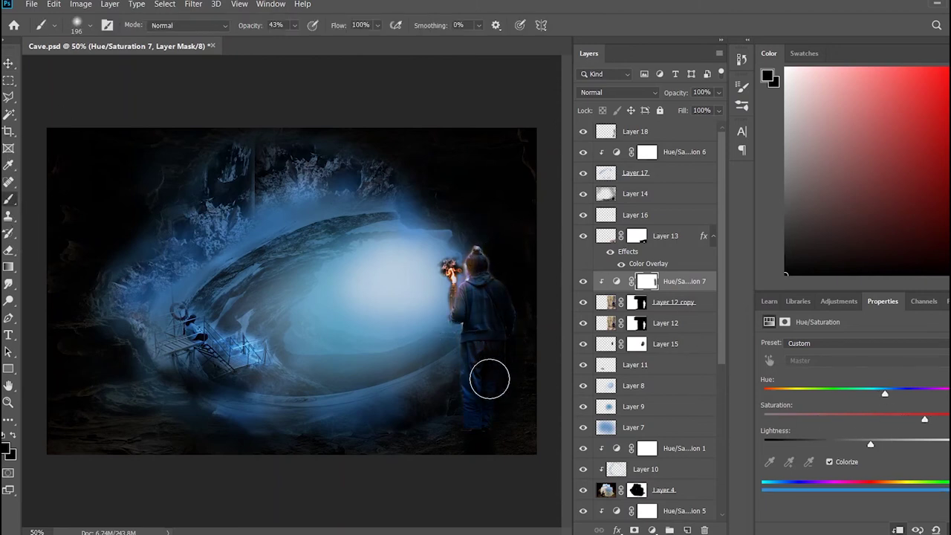
pyautogui.press('0')
pyautogui.moveTo(486, 257)
pyautogui.mouseDown()
pyautogui.moveTo(495, 379)
pyautogui.moveTo(485, 402)
pyautogui.mouseUp()
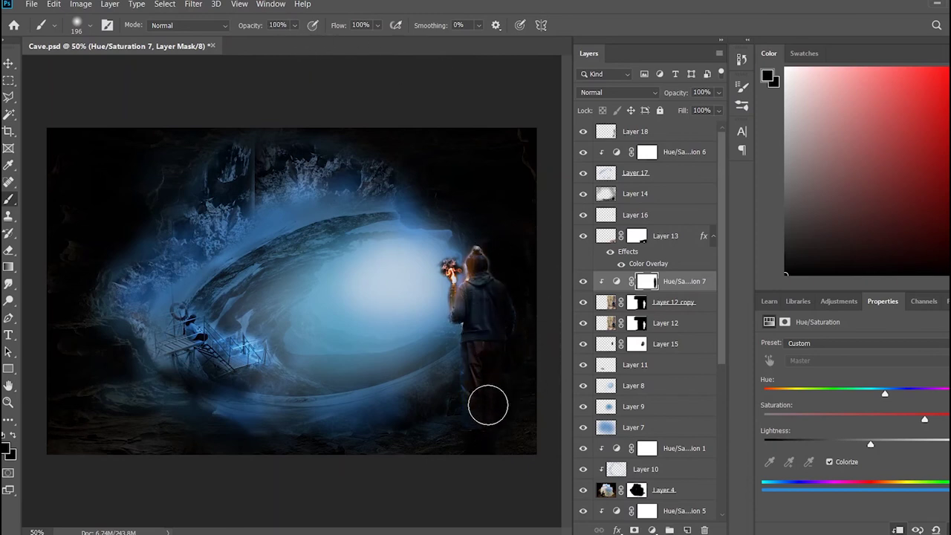
pyautogui.hotkey('ctrl', 's')
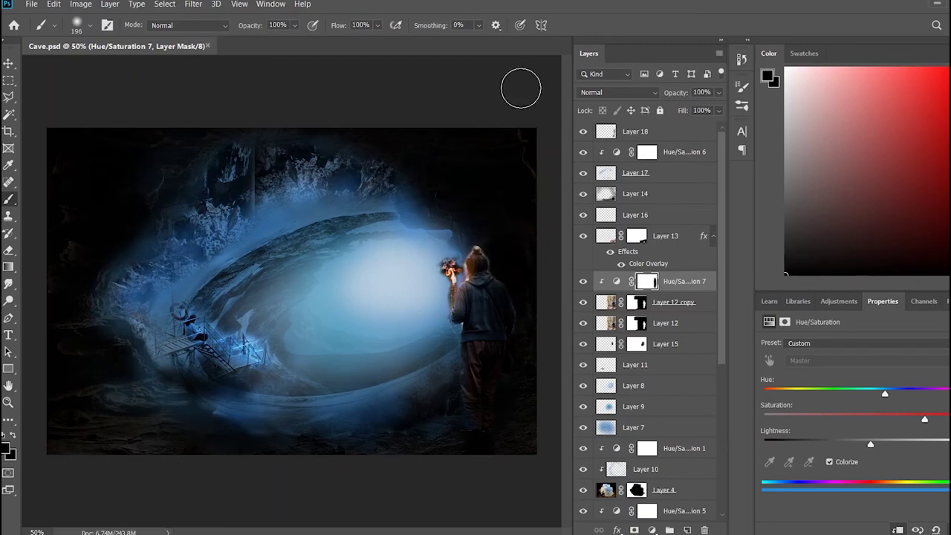
# Zoom in on the woman and paint dark with a small brush beside her hair
pyautogui.hotkey('ctrl', '+')
pyautogui.hotkey('ctrl', '+')
pyautogui.hotkey('ctrl', '+')
pyautogui.hotkey('ctrl', '+')
pyautogui.moveTo(421, 534); pyautogui.dragTo(481, 534)
pyautogui.scroll(3, 456, 382)
pyautogui.hotkey('alt', '.')
pyautogui.press('[')
pyautogui.press('[')
pyautogui.press('[')
pyautogui.moveTo(318, 226)
pyautogui.mouseDown()
pyautogui.moveTo(344, 283)
pyautogui.moveTo(352, 346)
pyautogui.moveTo(394, 394)
pyautogui.mouseUp()
# Select Layer 17 and pick a blue paint colour
pyautogui.scroll(-3, 515, 385)
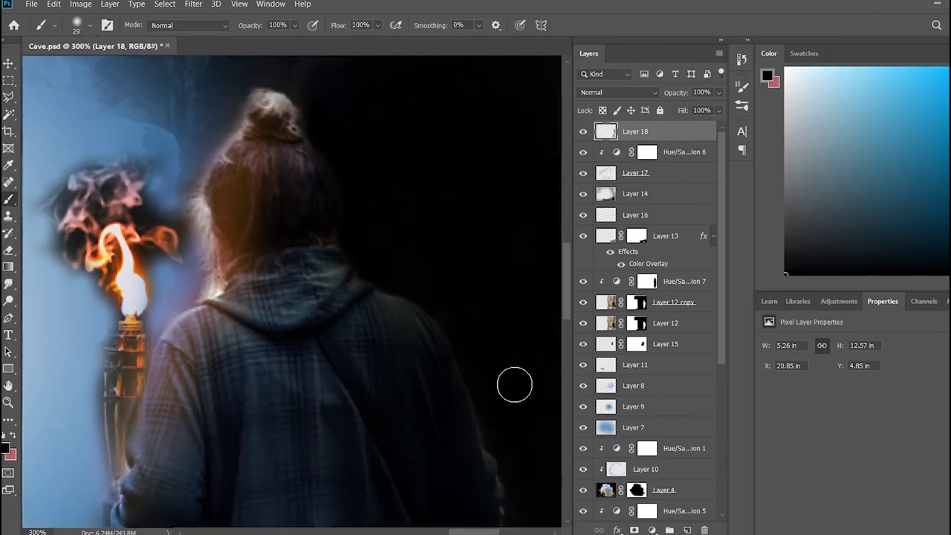
pyautogui.scroll(-4, 499, 280)
pyautogui.scroll(-5, 498, 424)
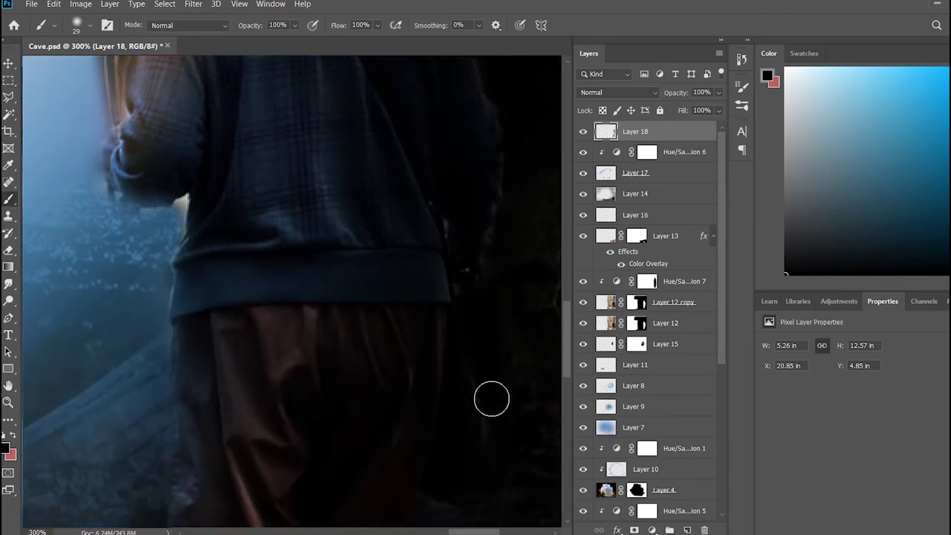
pyautogui.scroll(-3, 468, 416)
pyautogui.scroll(-3, 445, 435)
pyautogui.scroll(-4, 441, 441)
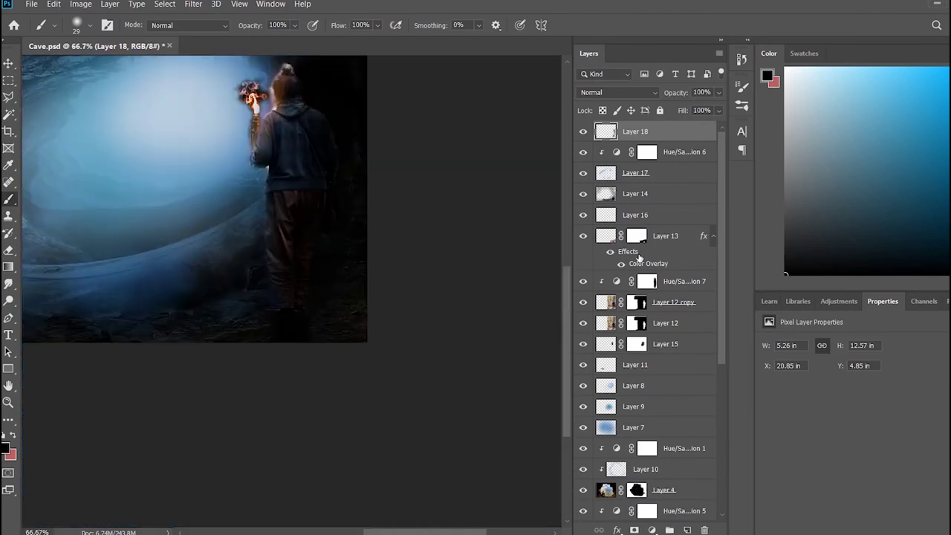
pyautogui.click(607, 174)
pyautogui.click(906, 128)
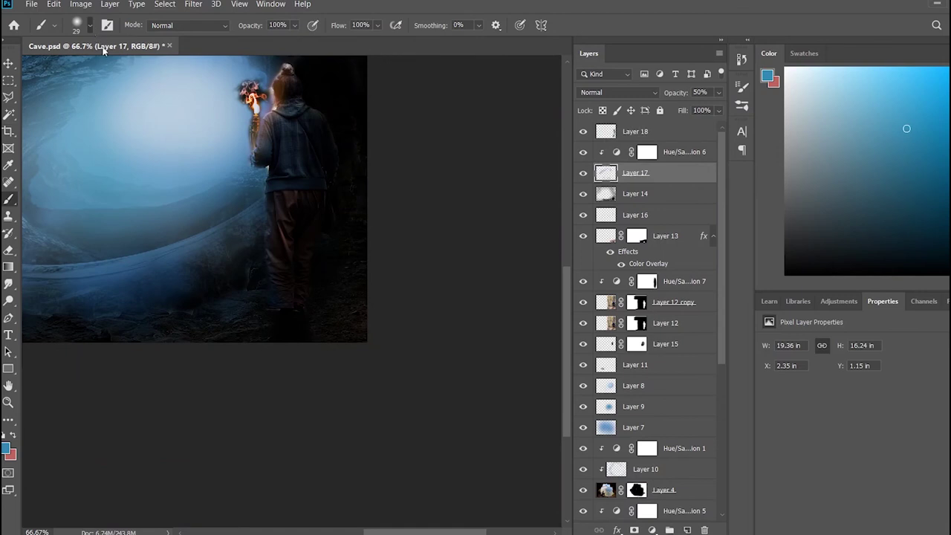
# Paint faint blue light strokes on Layer 17 at 13% brush opacity
pyautogui.press('1')
pyautogui.press('3')
pyautogui.moveTo(265, 329); pyautogui.dragTo(359, 278)
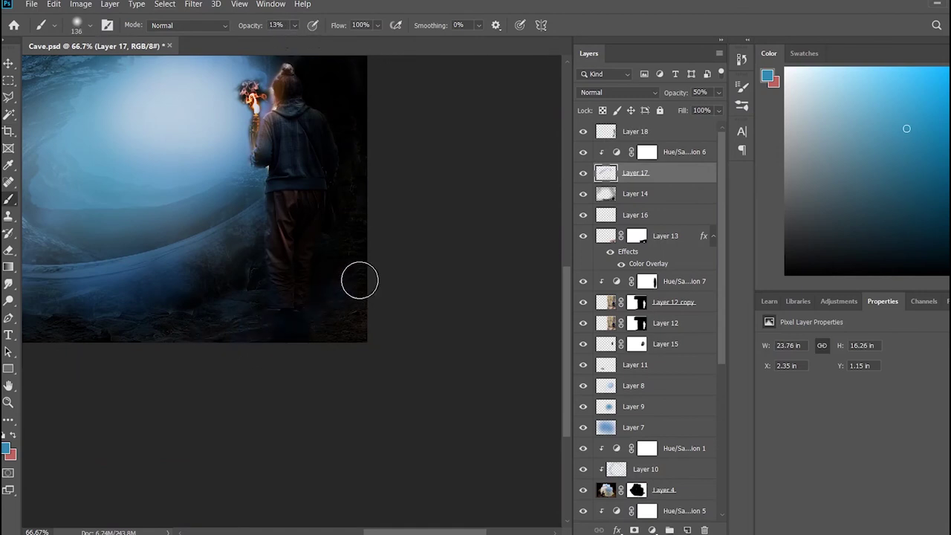
pyautogui.hscroll(-5, 168, 376)
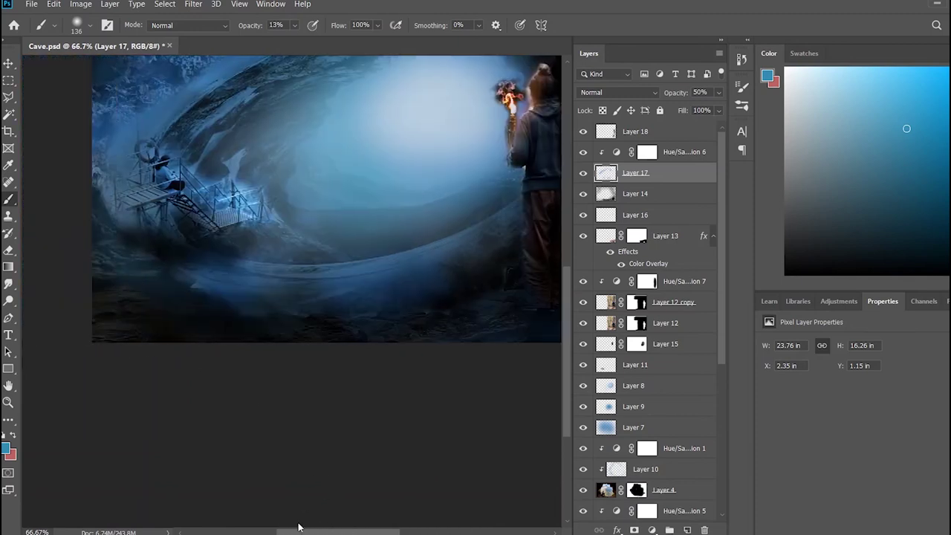
pyautogui.moveTo(166, 188); pyautogui.dragTo(141, 138)
pyautogui.scroll(2, 281, 329)
pyautogui.scroll(1, 238, 123)
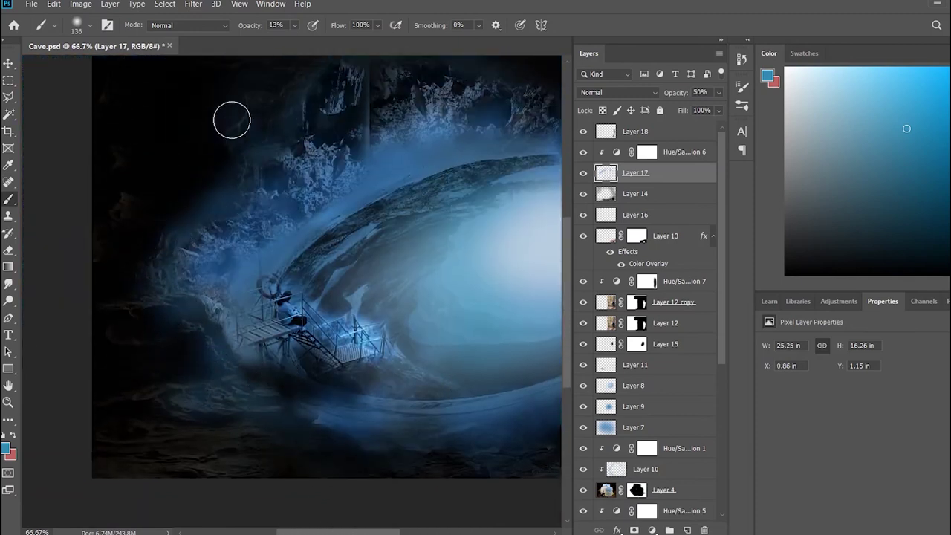
pyautogui.scroll(3, 365, 232)
pyautogui.scroll(1, 366, 232)
# Set Layer 17 to Lighten blending after trying Overlay and Darker Color, and move Layer 13 above it
pyautogui.click(617, 92)
pyautogui.click(619, 195)
pyautogui.click(616, 92)
pyautogui.click(616, 255)
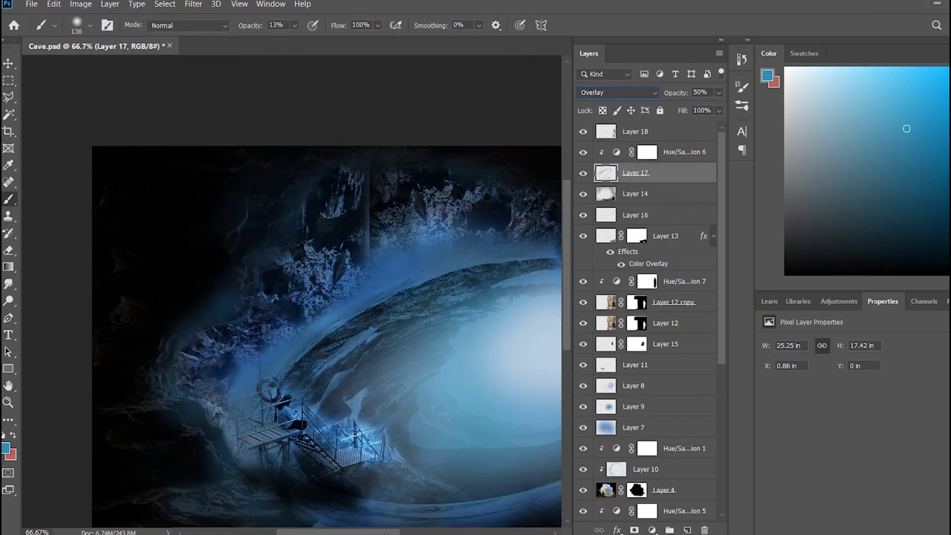
pyautogui.hscroll(7, 362, 428)
pyautogui.scroll(-5, 362, 428)
pyautogui.press('Up')
pyautogui.press('Up')
pyautogui.press('Up')
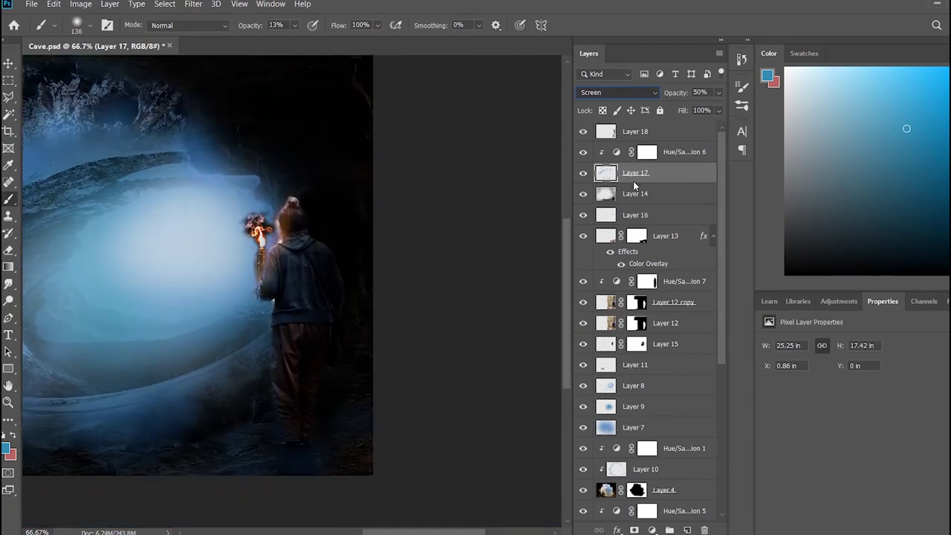
pyautogui.press('Down')
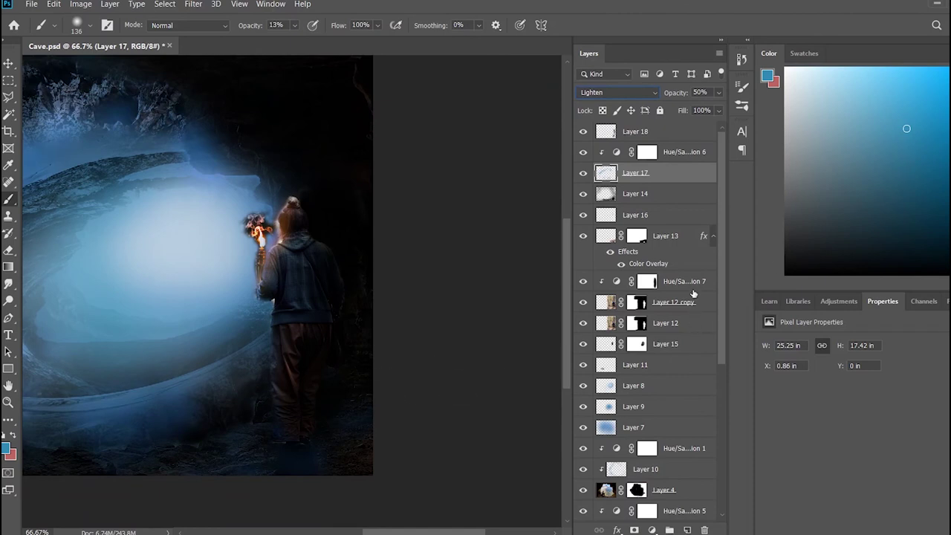
pyautogui.moveTo(682, 239); pyautogui.dragTo(674, 174)
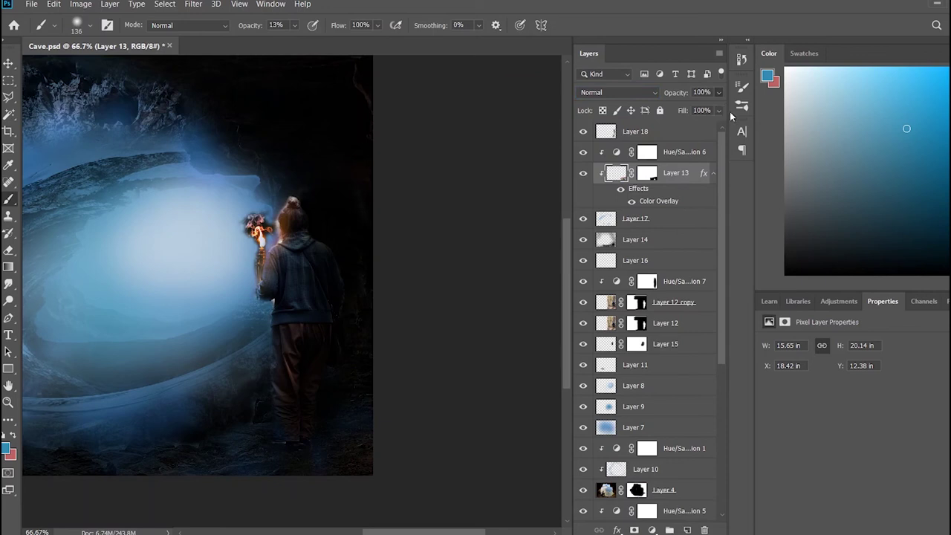
pyautogui.hotkey('ctrl', '-')
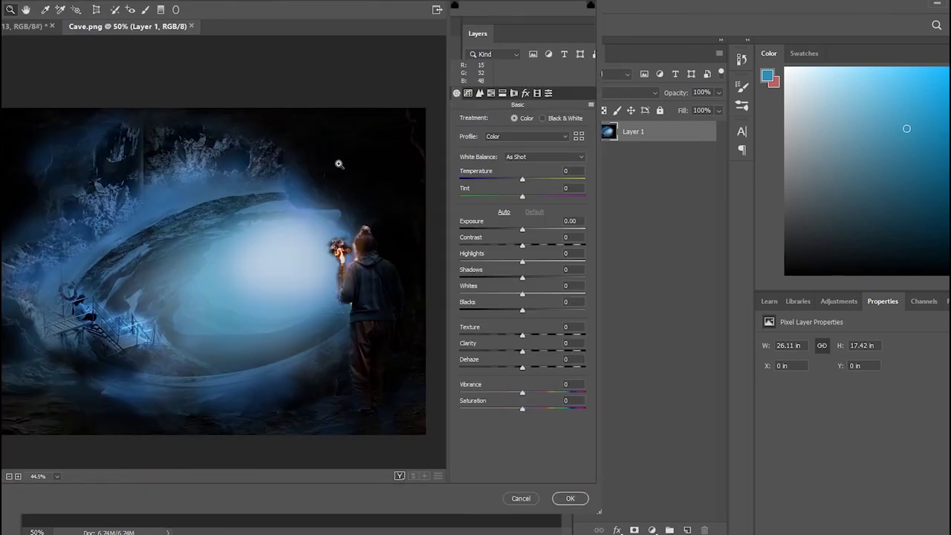
# Set Temperature -25, Tint -43, Exposure -1.25, Contrast +27, adjust shadows, Texture -5 and vibrance
pyautogui.moveTo(522, 180)
pyautogui.mouseDown()
pyautogui.moveTo(507, 181)
pyautogui.moveTo(497, 200)
pyautogui.mouseUp()
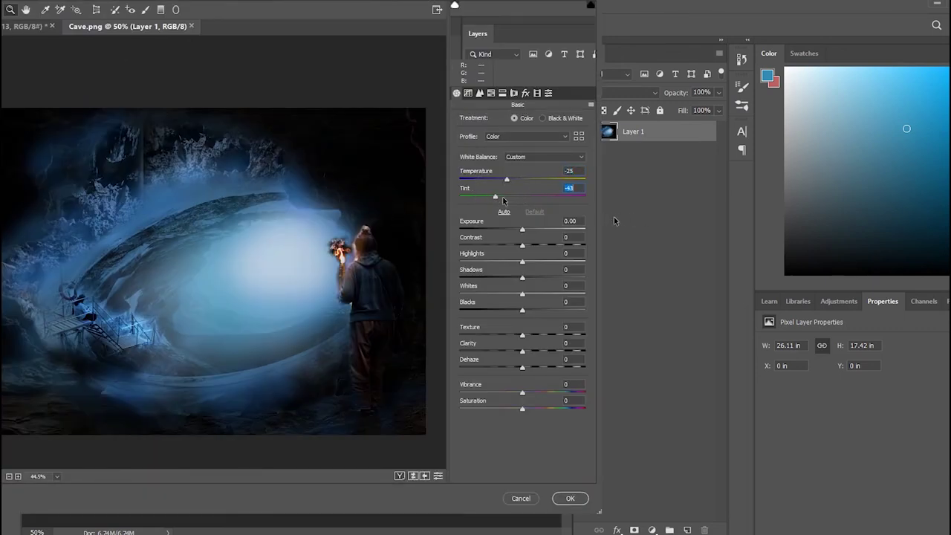
pyautogui.moveTo(522, 231)
pyautogui.mouseDown()
pyautogui.moveTo(506, 231)
pyautogui.moveTo(539, 246)
pyautogui.mouseUp()
pyautogui.moveTo(522, 277)
pyautogui.mouseDown()
pyautogui.moveTo(529, 294)
pyautogui.moveTo(563, 295)
pyautogui.mouseUp()
pyautogui.moveTo(523, 335); pyautogui.dragTo(519, 336)
pyautogui.moveTo(522, 393)
pyautogui.mouseDown()
pyautogui.moveTo(497, 394)
pyautogui.moveTo(530, 393)
pyautogui.mouseUp()
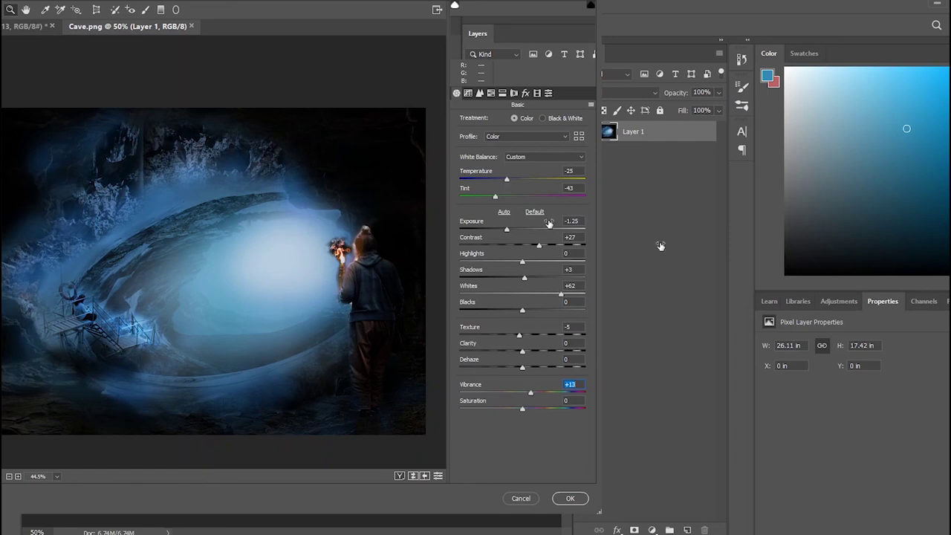
# Adjust the tone curve: brighten highlights, lower the lights and lift the shadows
pyautogui.click(468, 92)
pyautogui.moveTo(522, 289)
pyautogui.mouseDown()
pyautogui.moveTo(540, 289)
pyautogui.moveTo(518, 304)
pyautogui.mouseUp()
pyautogui.moveTo(522, 338)
pyautogui.mouseDown()
pyautogui.moveTo(504, 337)
pyautogui.moveTo(558, 337)
pyautogui.mouseUp()
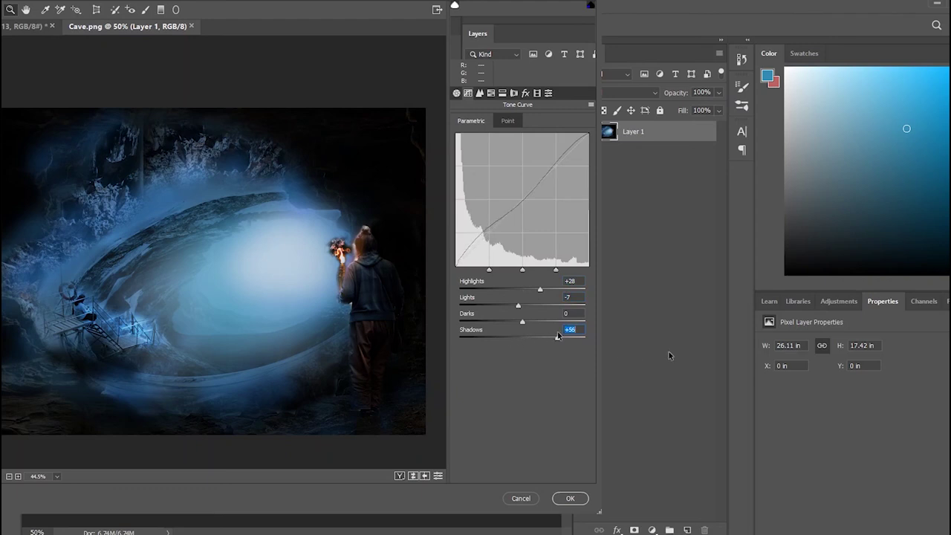
# Shift the blue, purple and aqua hues in HSL and apply the Camera Raw grade
pyautogui.click(491, 93)
pyautogui.moveTo(522, 245)
pyautogui.mouseDown()
pyautogui.moveTo(543, 247)
pyautogui.moveTo(516, 248)
pyautogui.mouseUp()
pyautogui.moveTo(522, 263); pyautogui.dragTo(523, 265)
pyautogui.moveTo(522, 228); pyautogui.dragTo(528, 229)
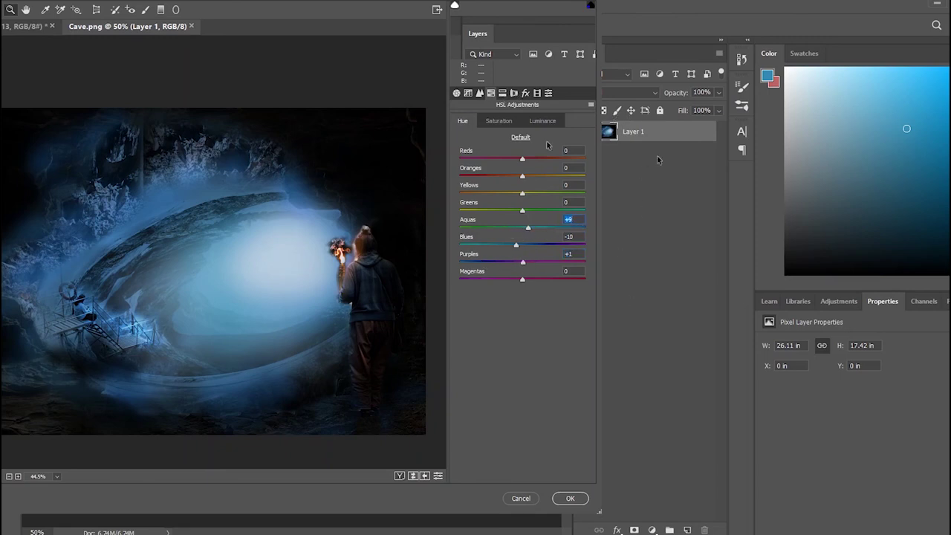
pyautogui.press('Return')
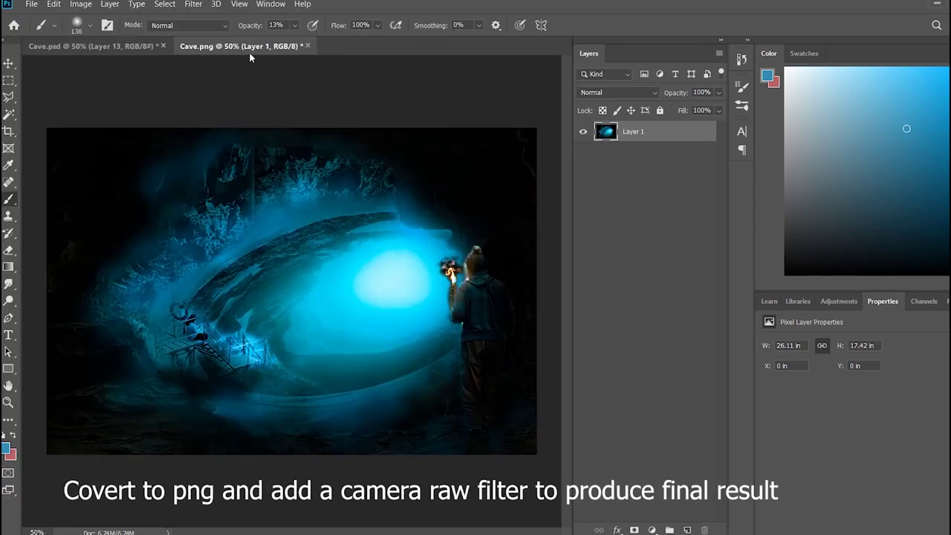
pyautogui.click(93, 46)
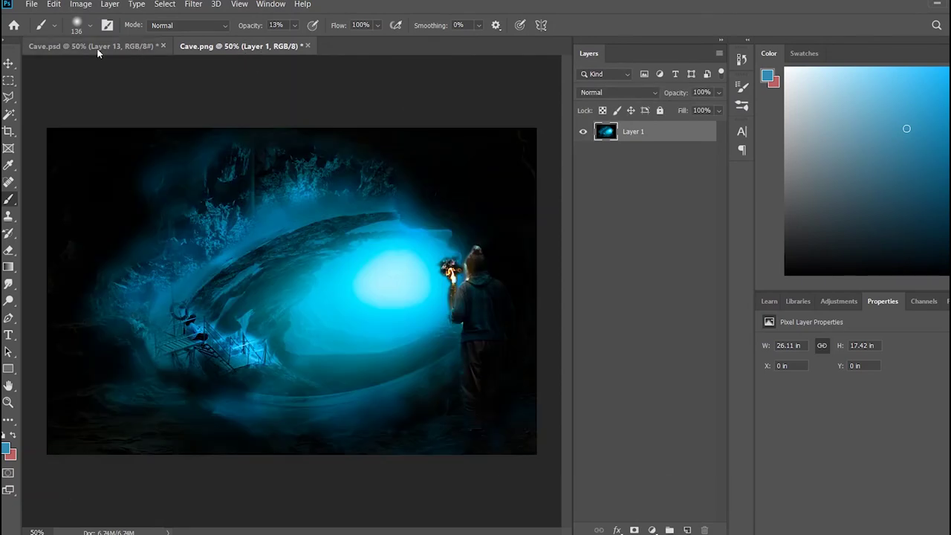
pyautogui.click(218, 50)
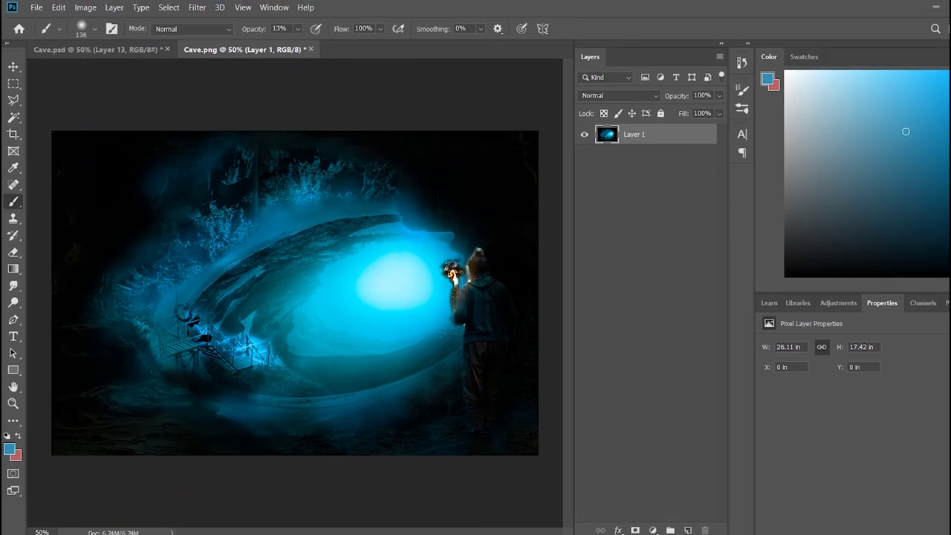
pyautogui.press('Tab')
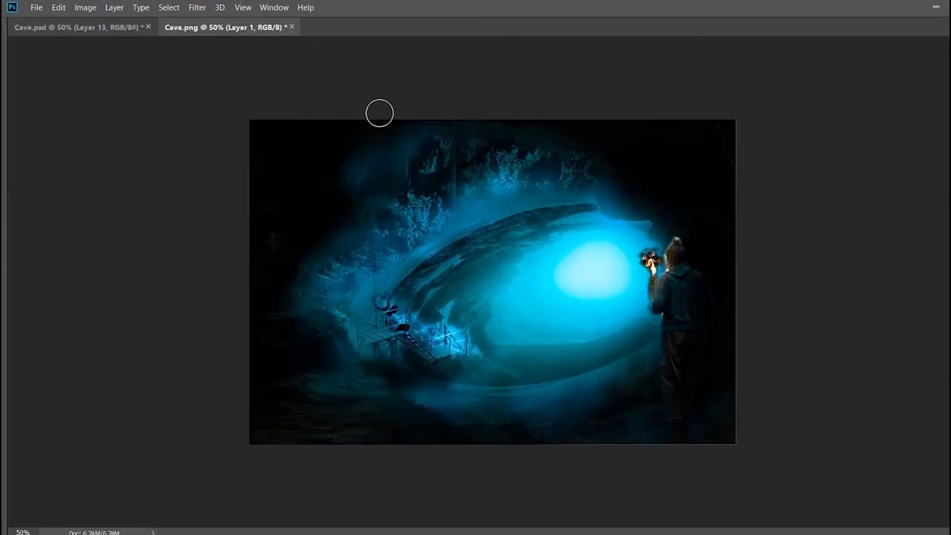
pyautogui.hotkey('ctrl', '+')
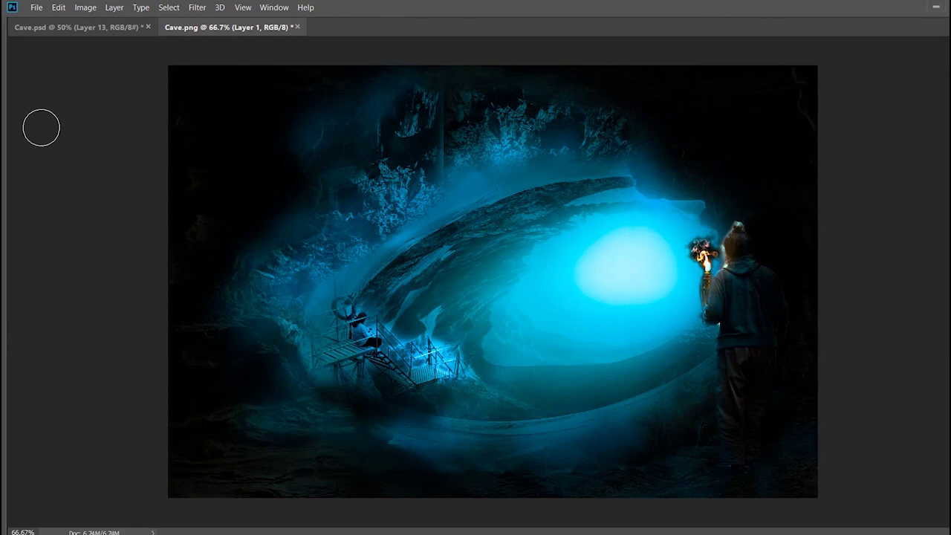
pyautogui.press('Tab')
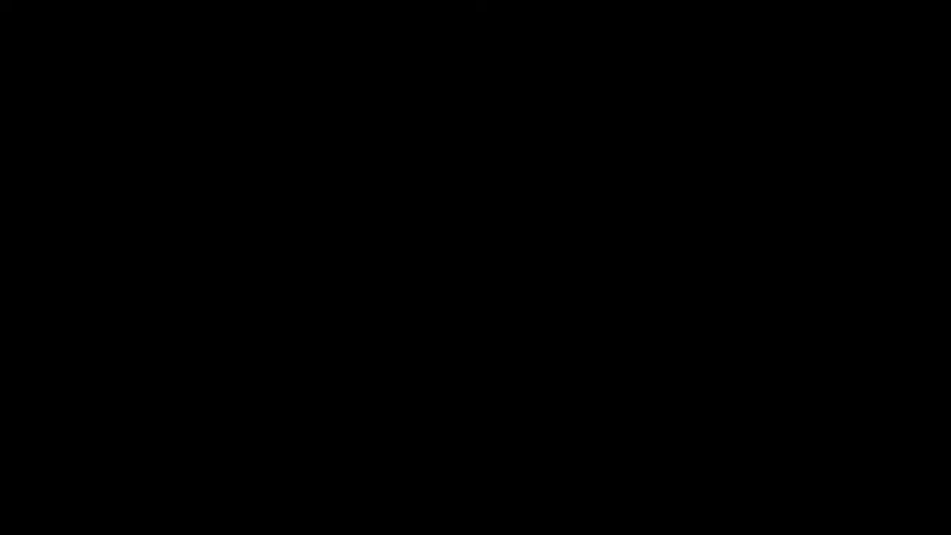